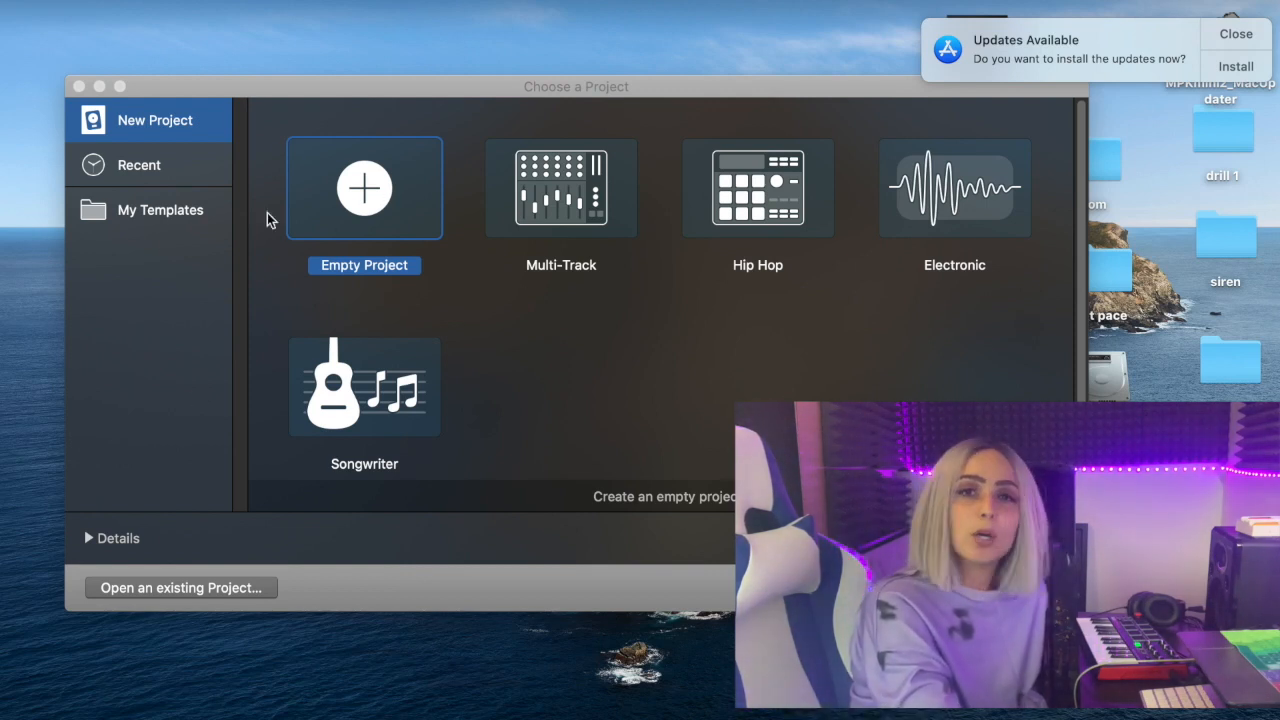
Create an empty project with one audio track on Input 1, and collapse the inspector's Region and Track details.
double_click(356, 205)
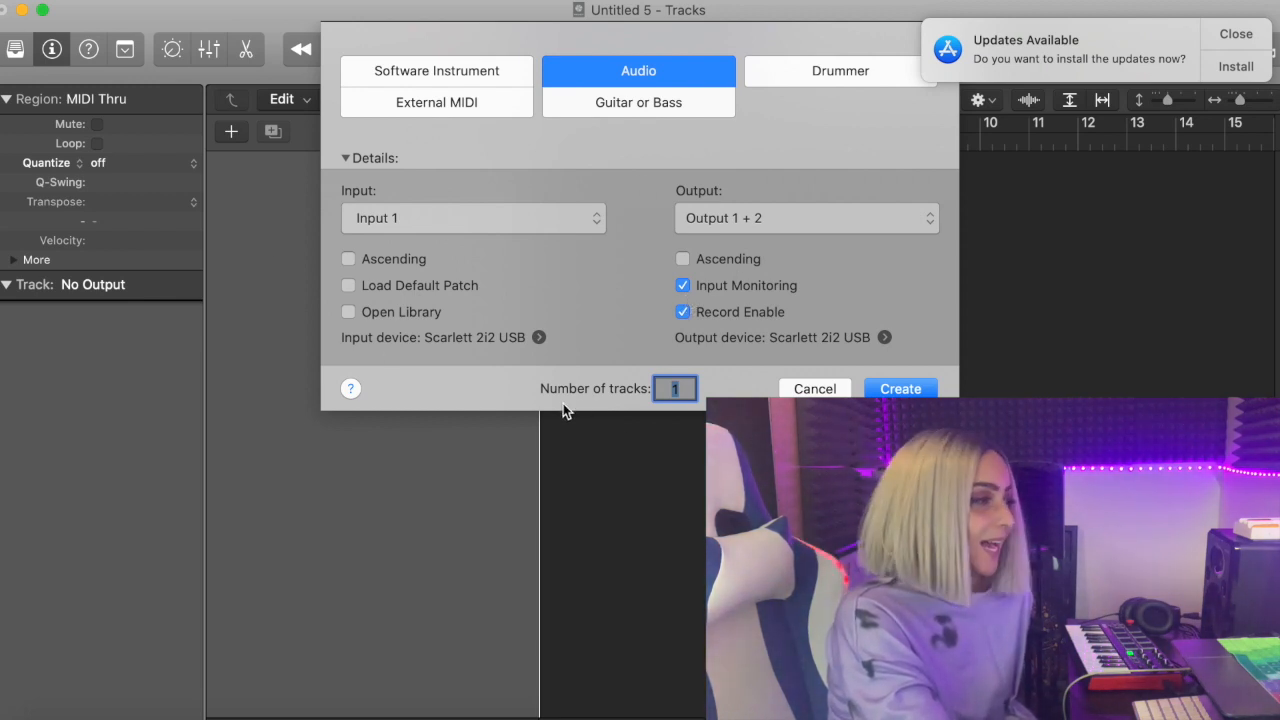
click(920, 390)
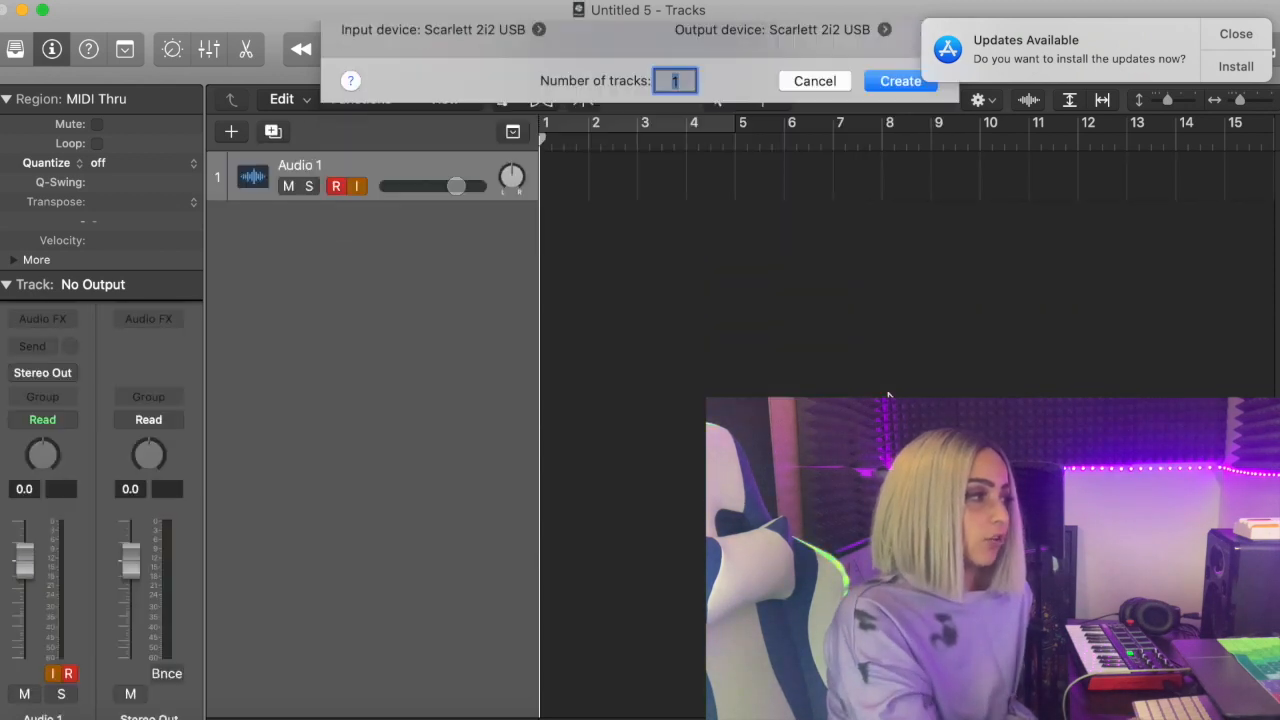
click(6, 284)
click(6, 99)
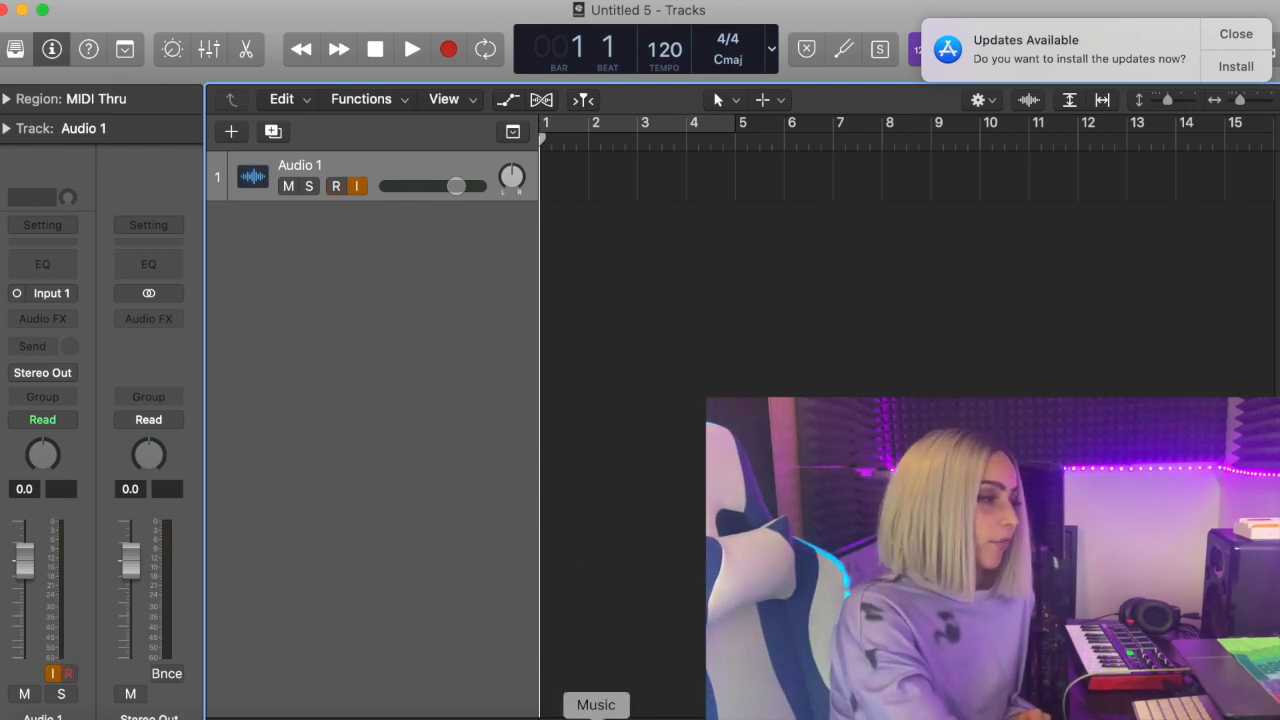
Look at the bants 2 beat song in the Music app, minimize its window, and dismiss the updates notification.
click(596, 716)
drag(547, 99, 555, 340)
drag(500, 494, 566, 337)
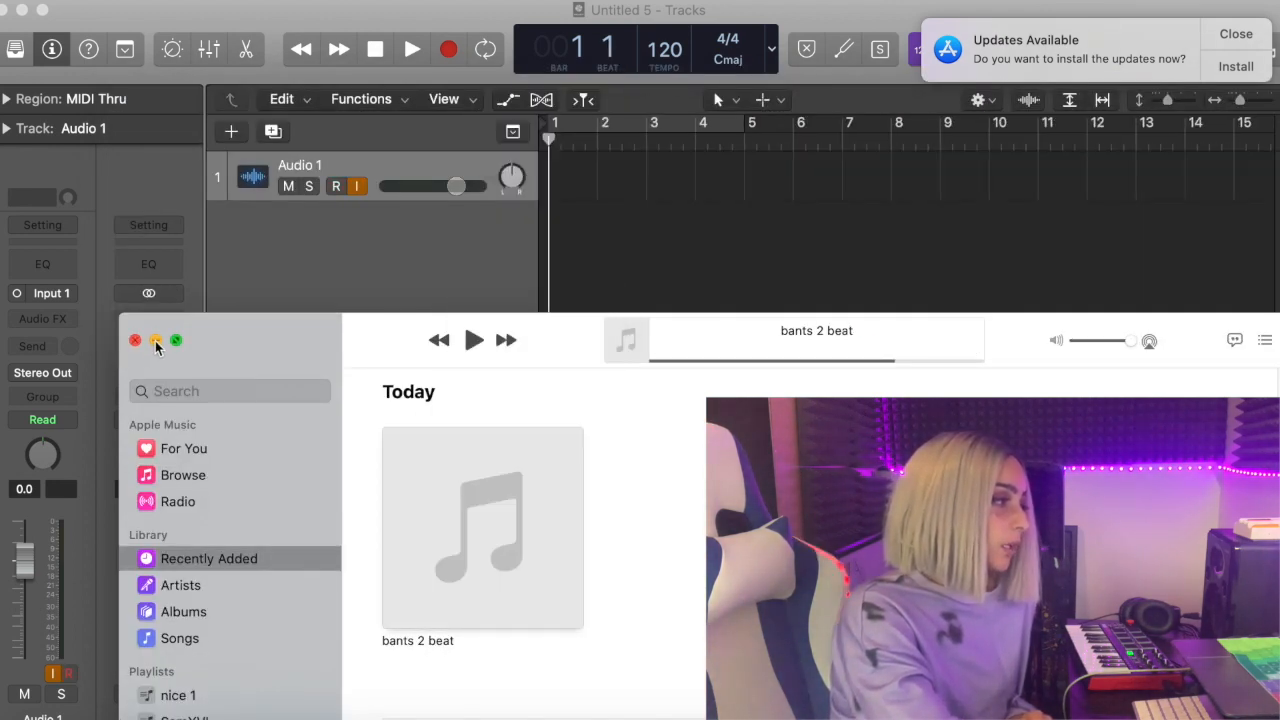
click(157, 341)
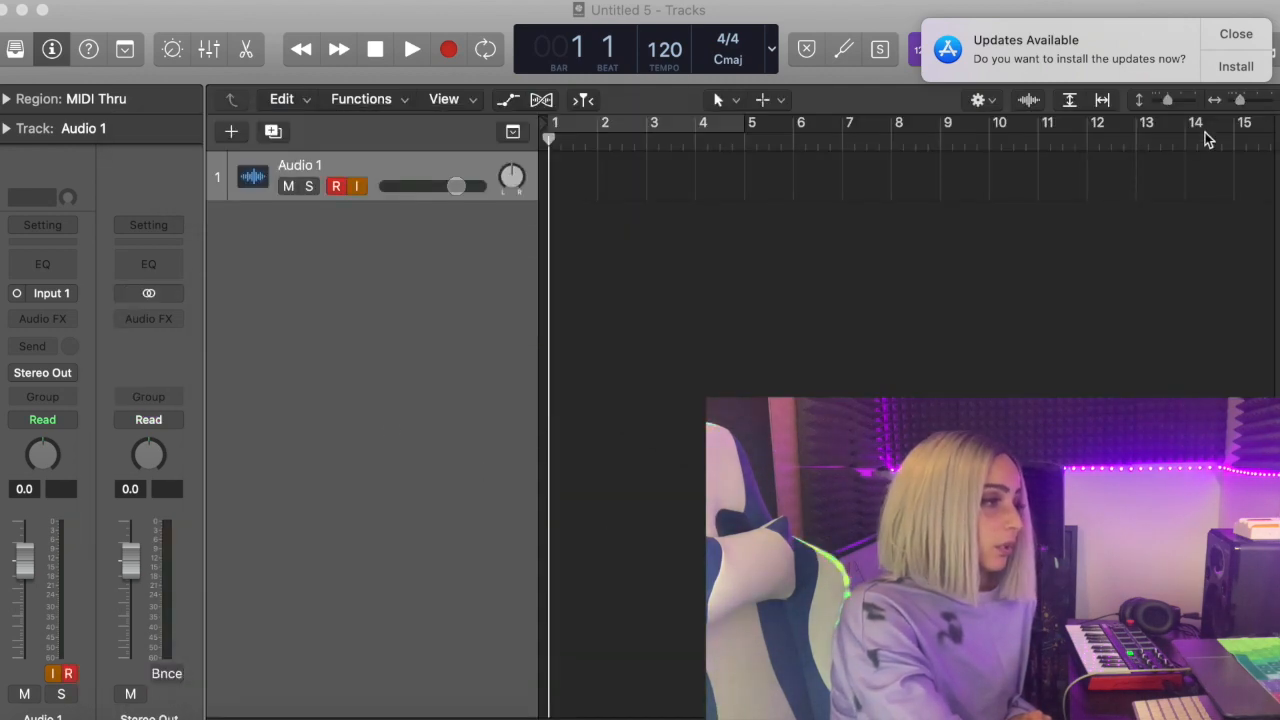
click(1236, 34)
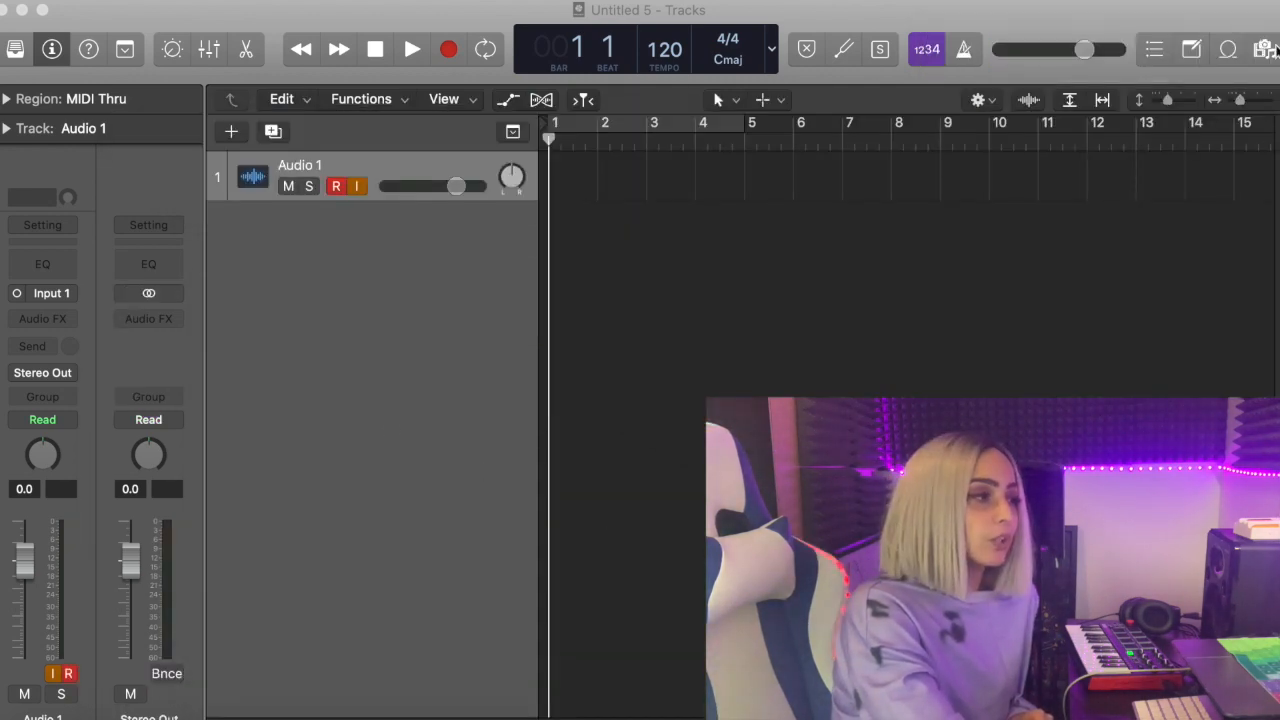
Switch the project's file browser to all files in the home folder, and close the browser.
click(1265, 49)
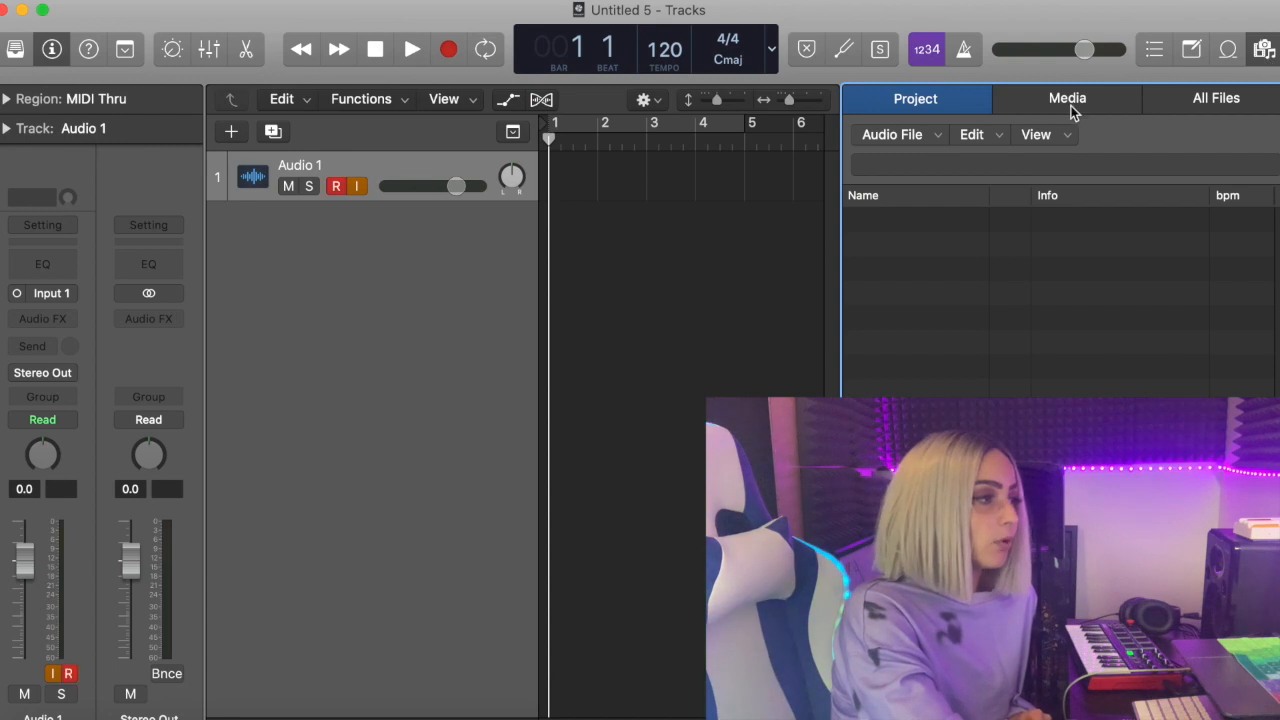
click(1235, 108)
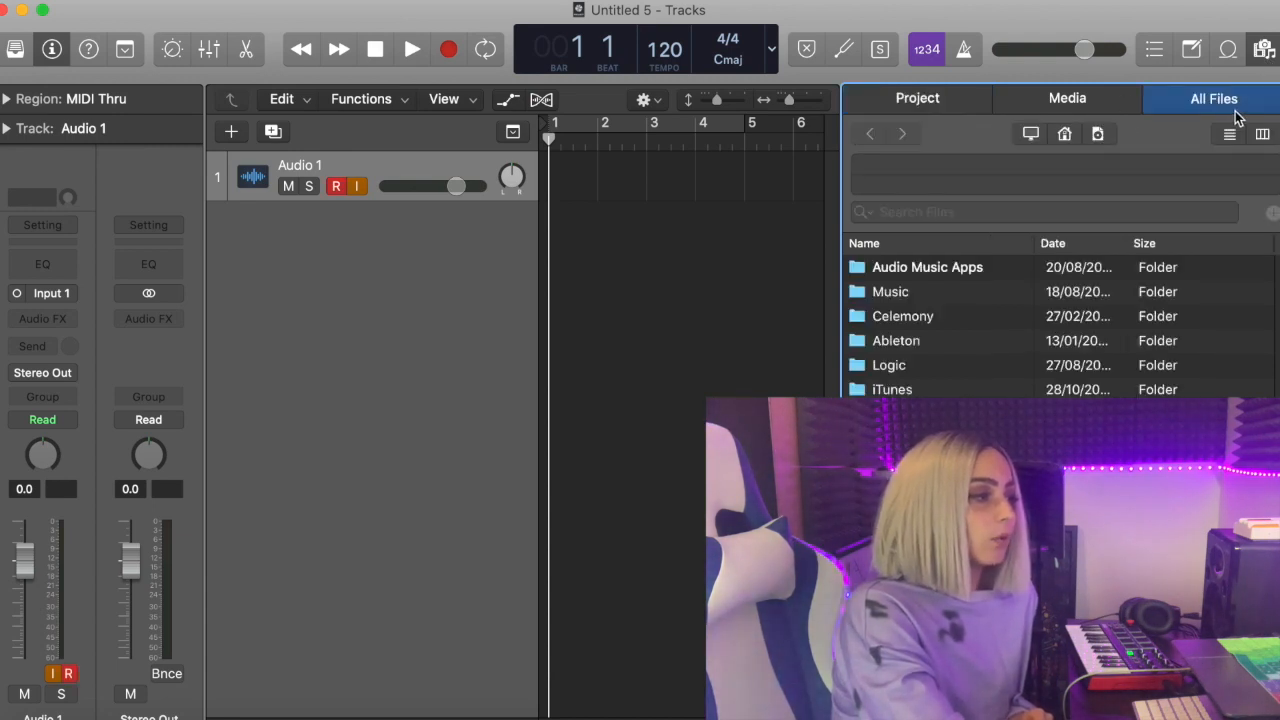
click(1065, 136)
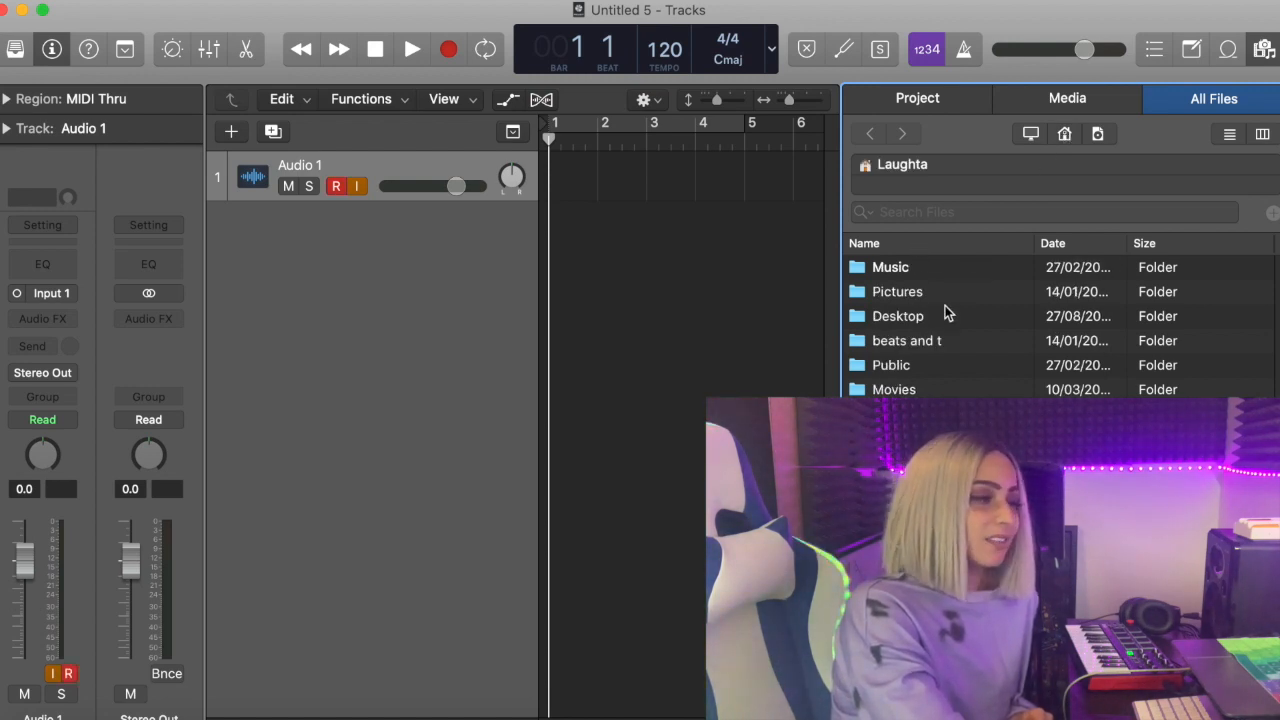
click(1262, 50)
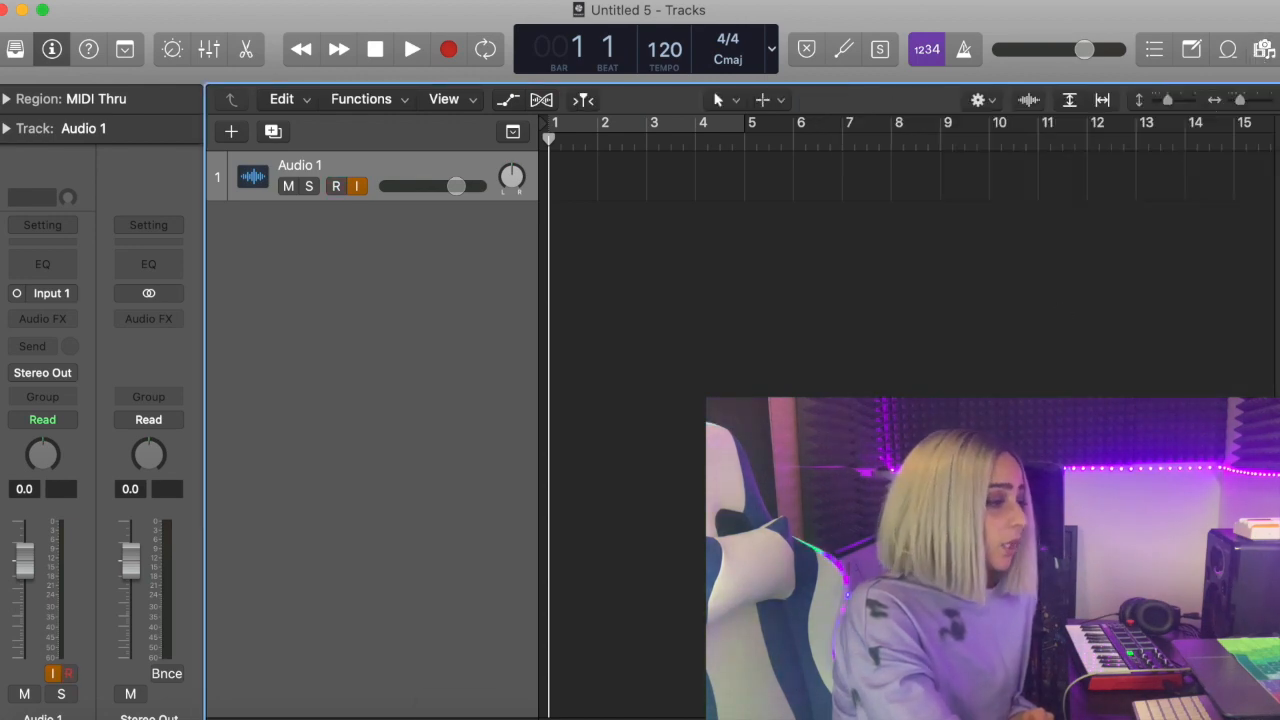
Look at the audio files in the Dropbox folder in Finder, and minimize its window.
click(49, 714)
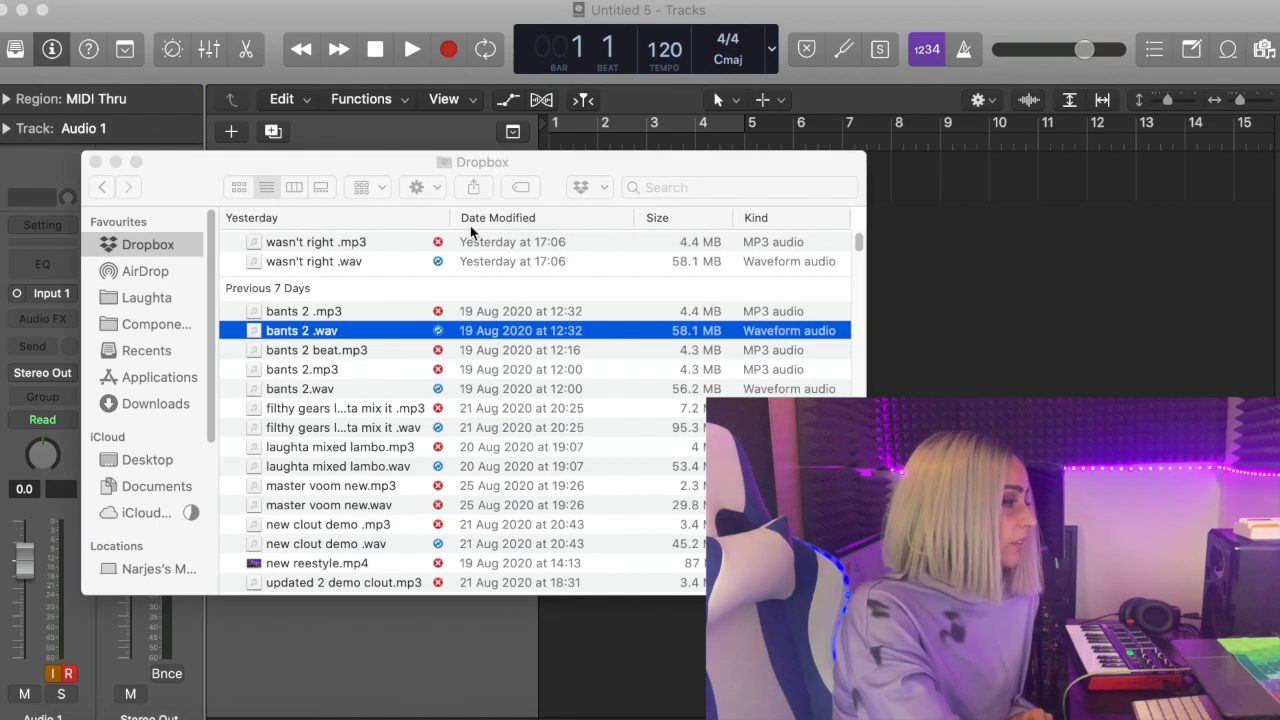
drag(160, 185, 295, 382)
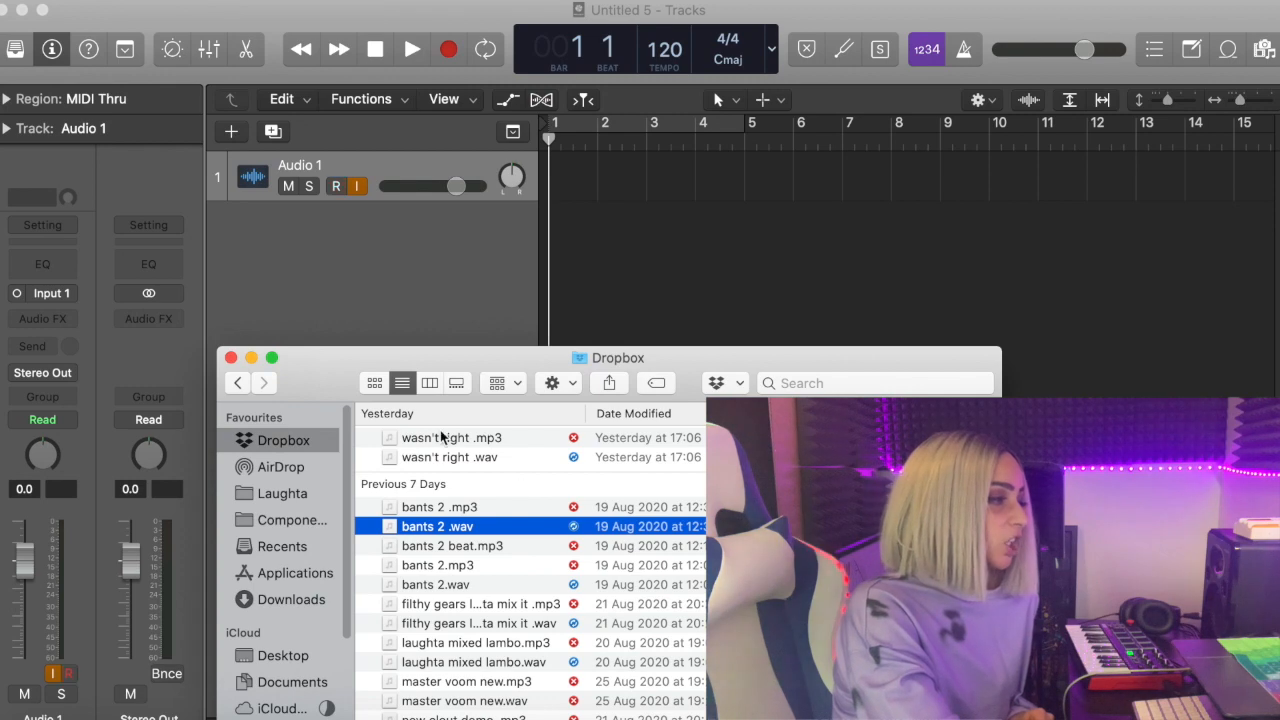
click(246, 358)
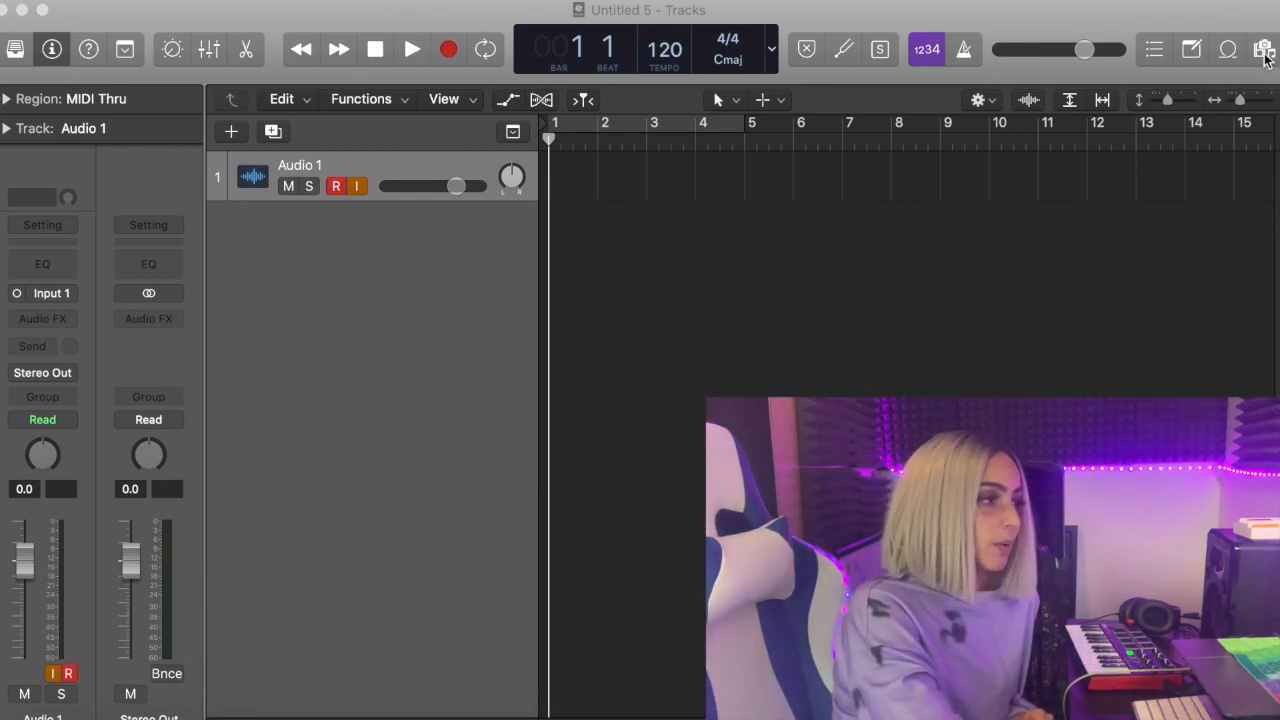
Import bants 2 beat.wav from the Desktop's step 2 folder onto the audio track at bar 1, including its tempo information and markers.
click(1264, 49)
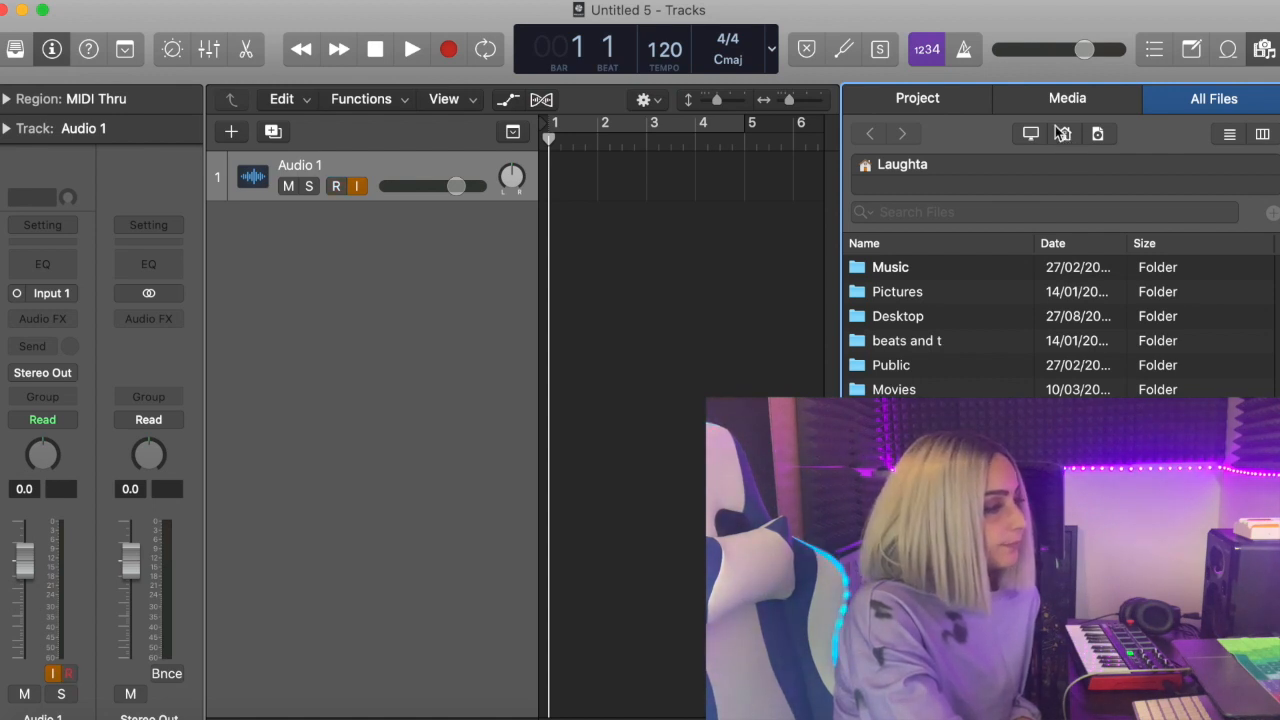
double_click(898, 318)
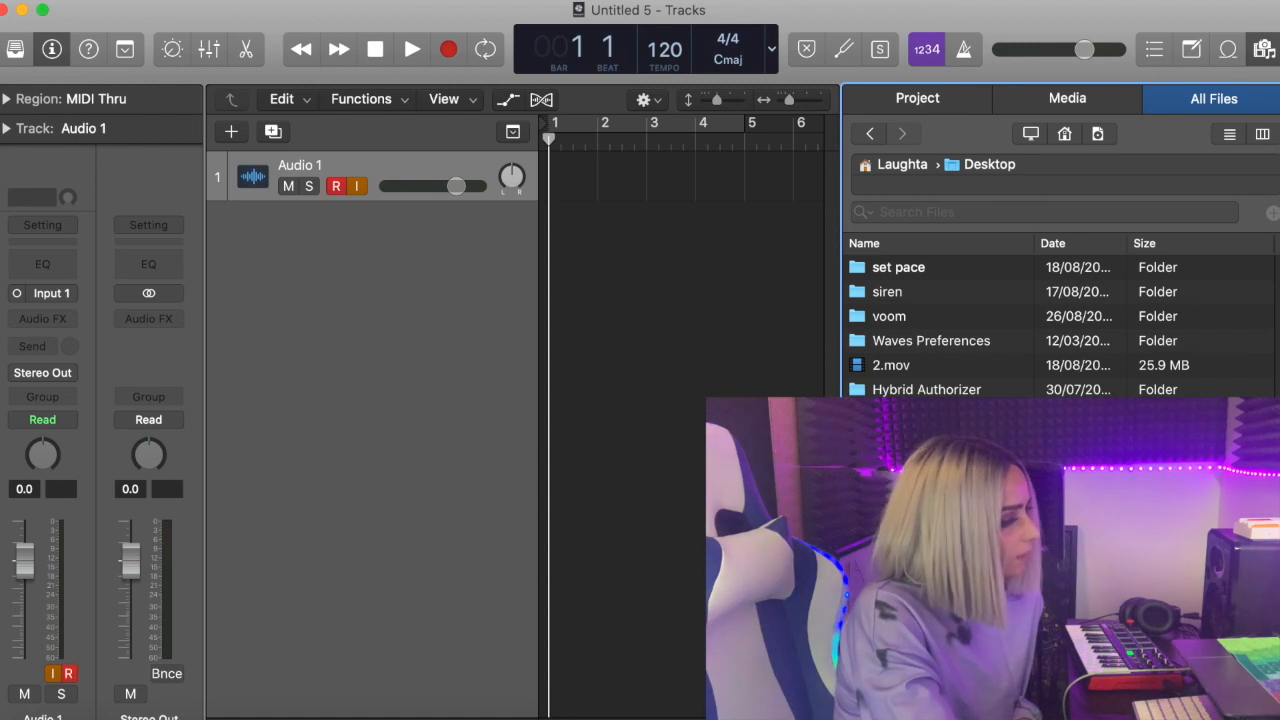
double_click(930, 463)
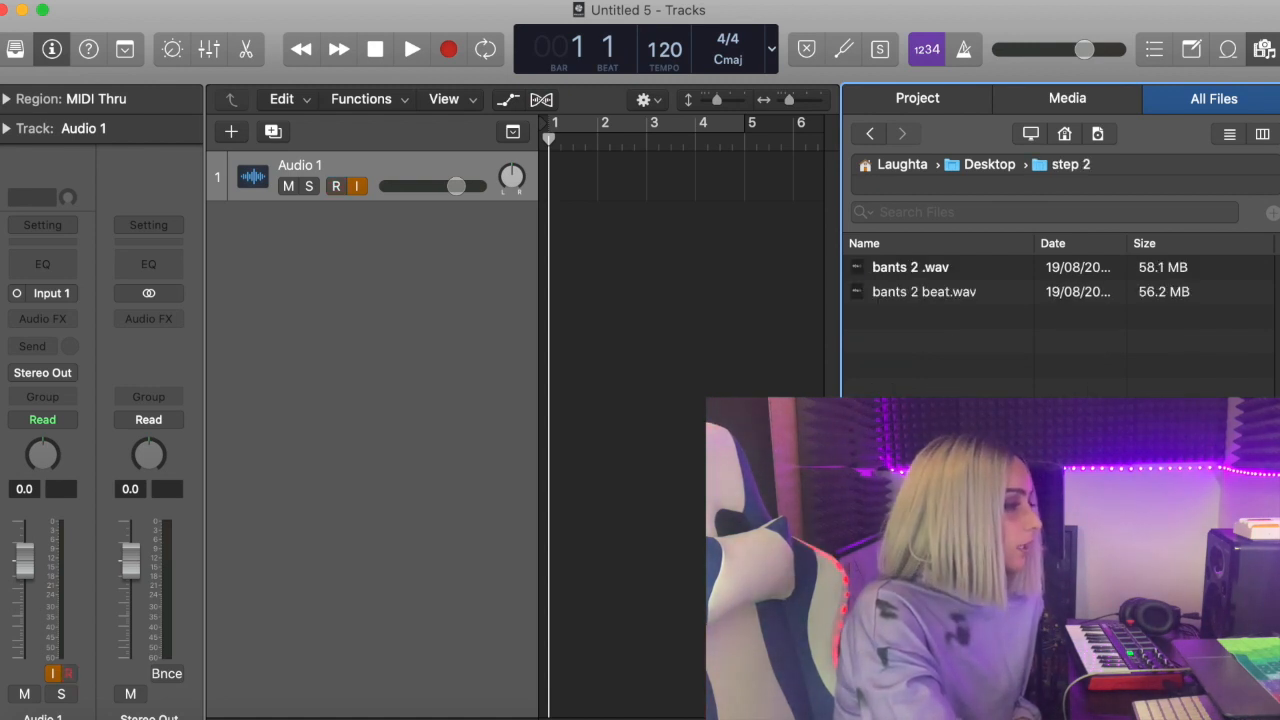
click(990, 293)
drag(996, 300, 536, 164)
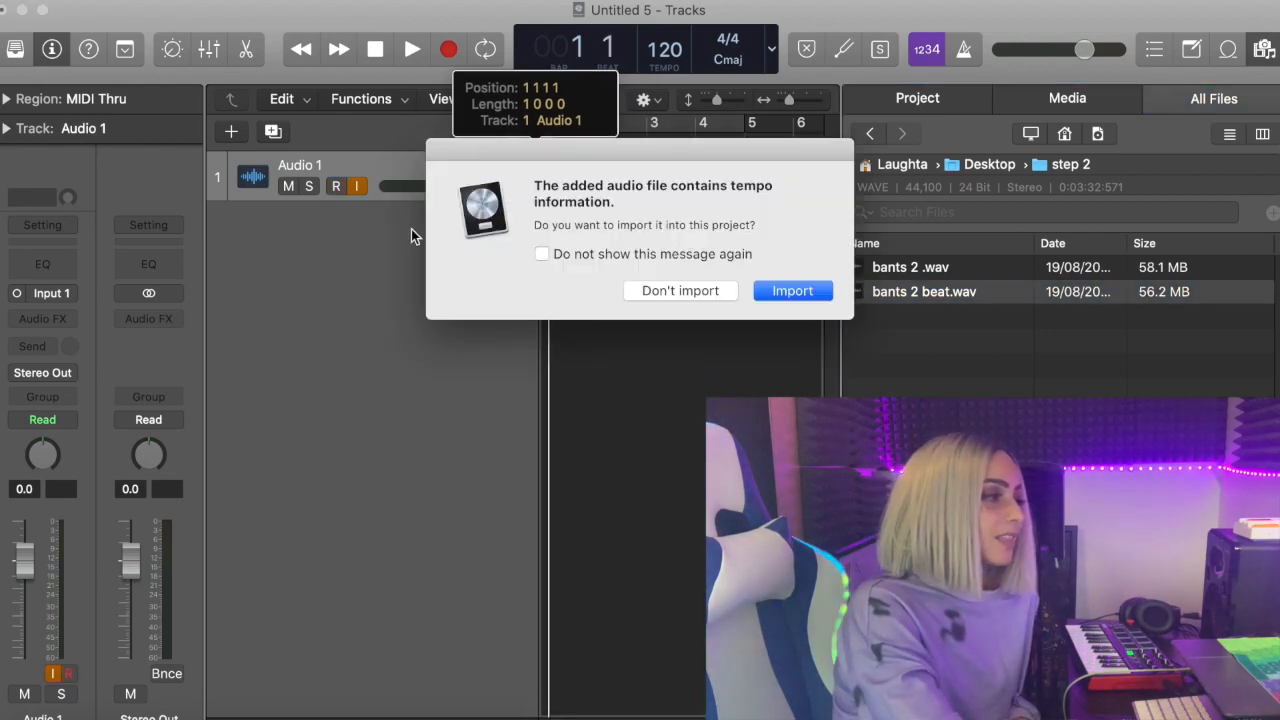
click(793, 291)
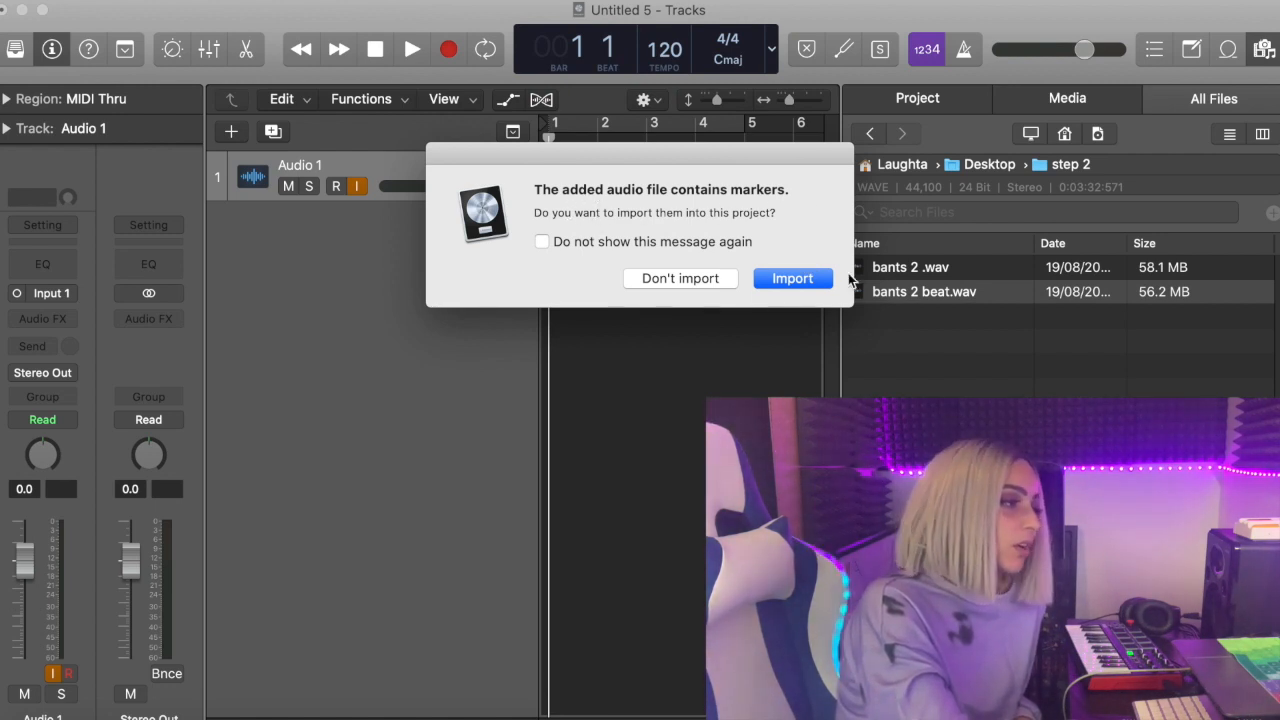
click(792, 278)
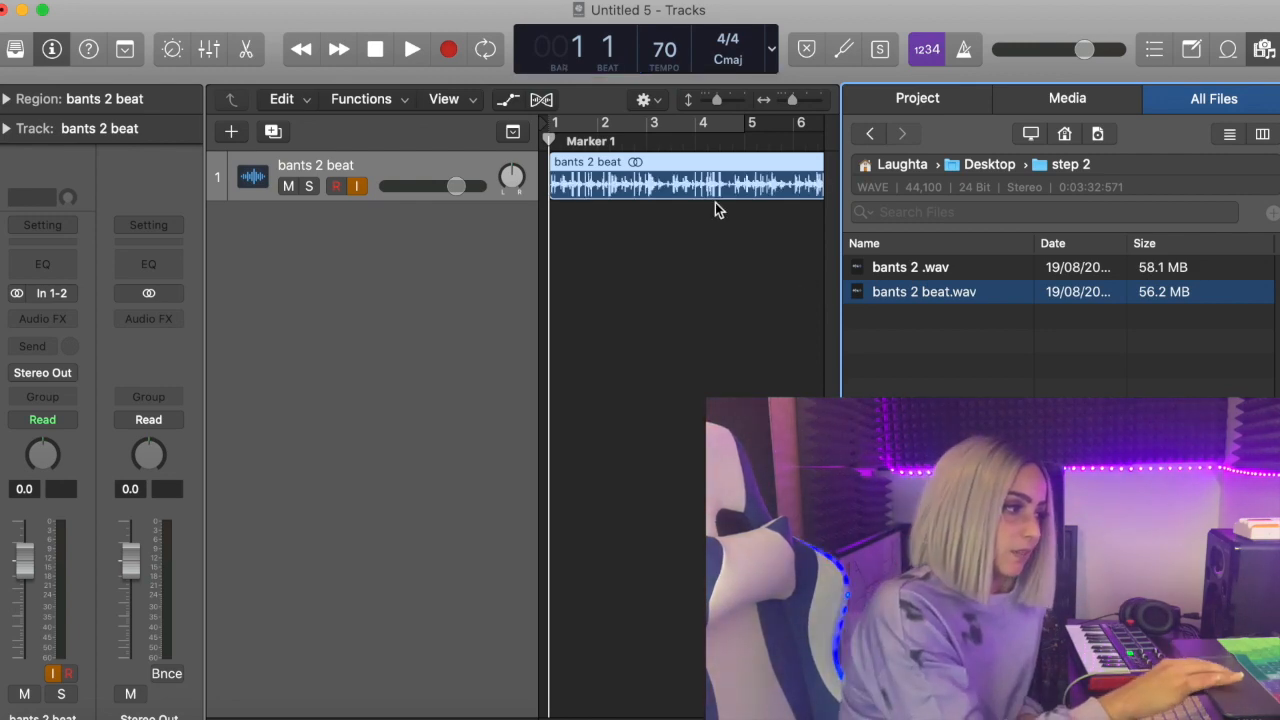
scroll(716, 202, down, 5)
click(1265, 50)
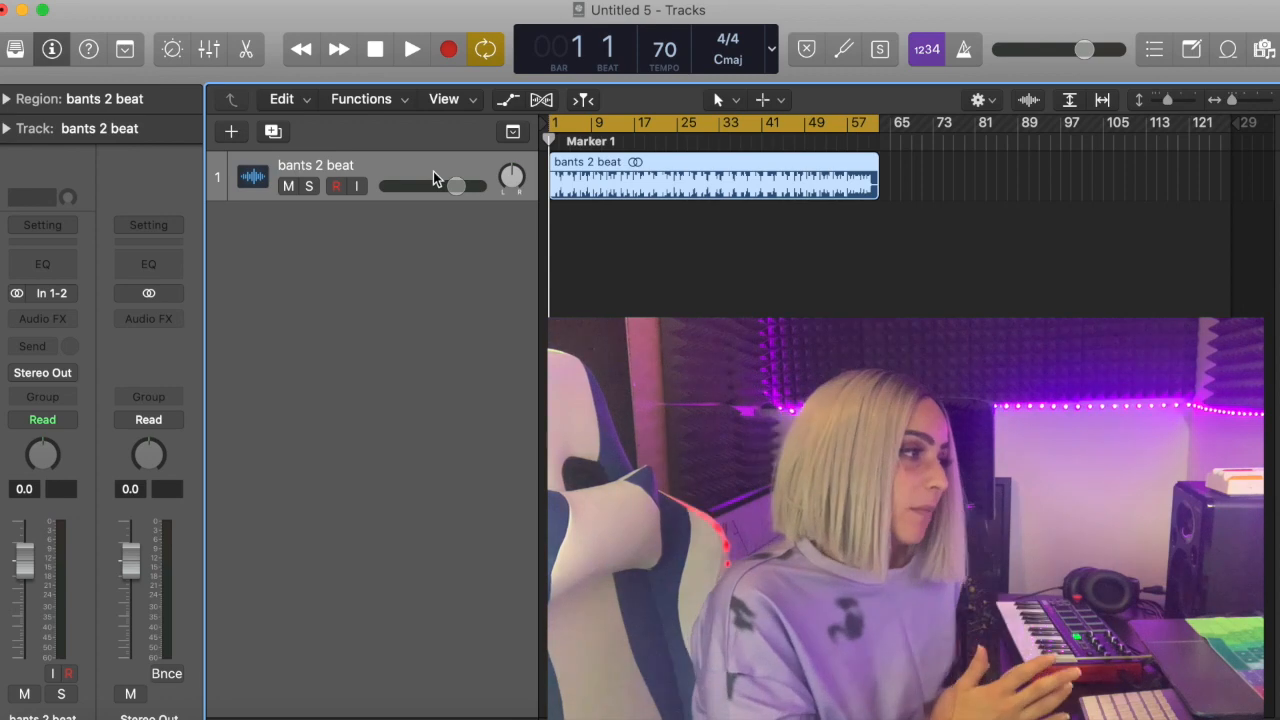
Insert the stereo BPM Counter metering plug-in on the bants 2 beat track.
click(72, 324)
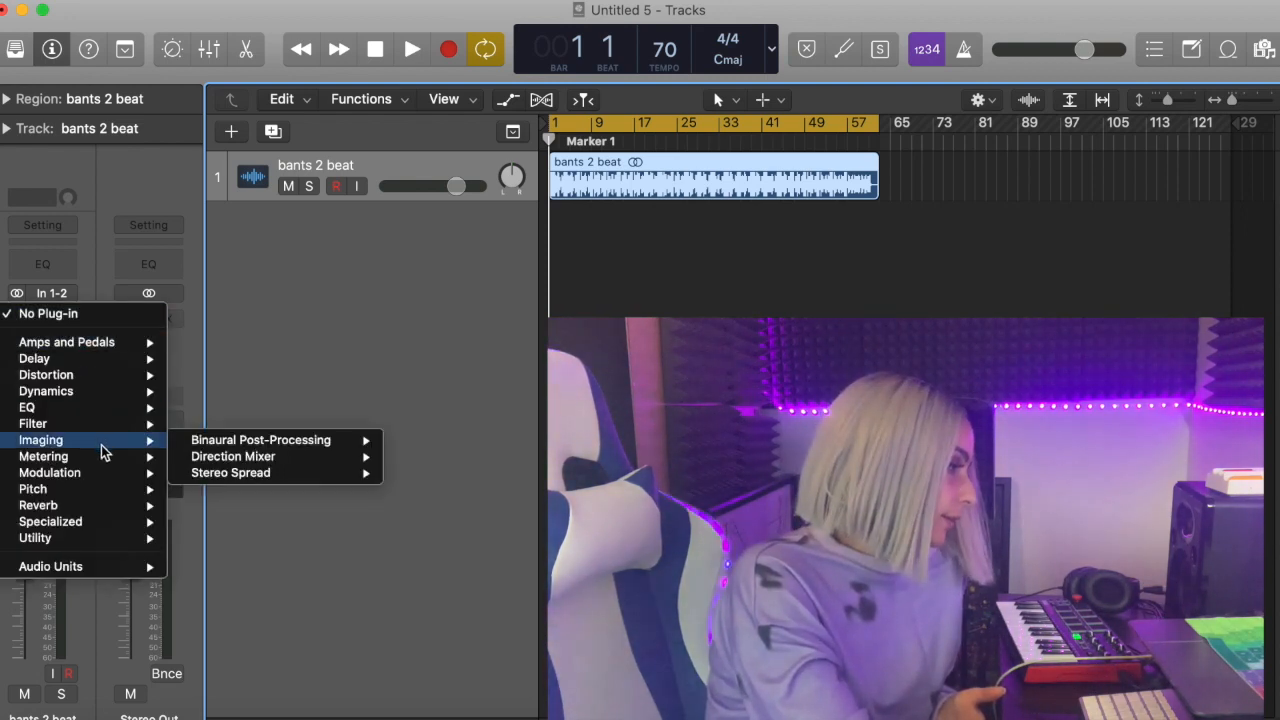
mouse_move(97, 471)
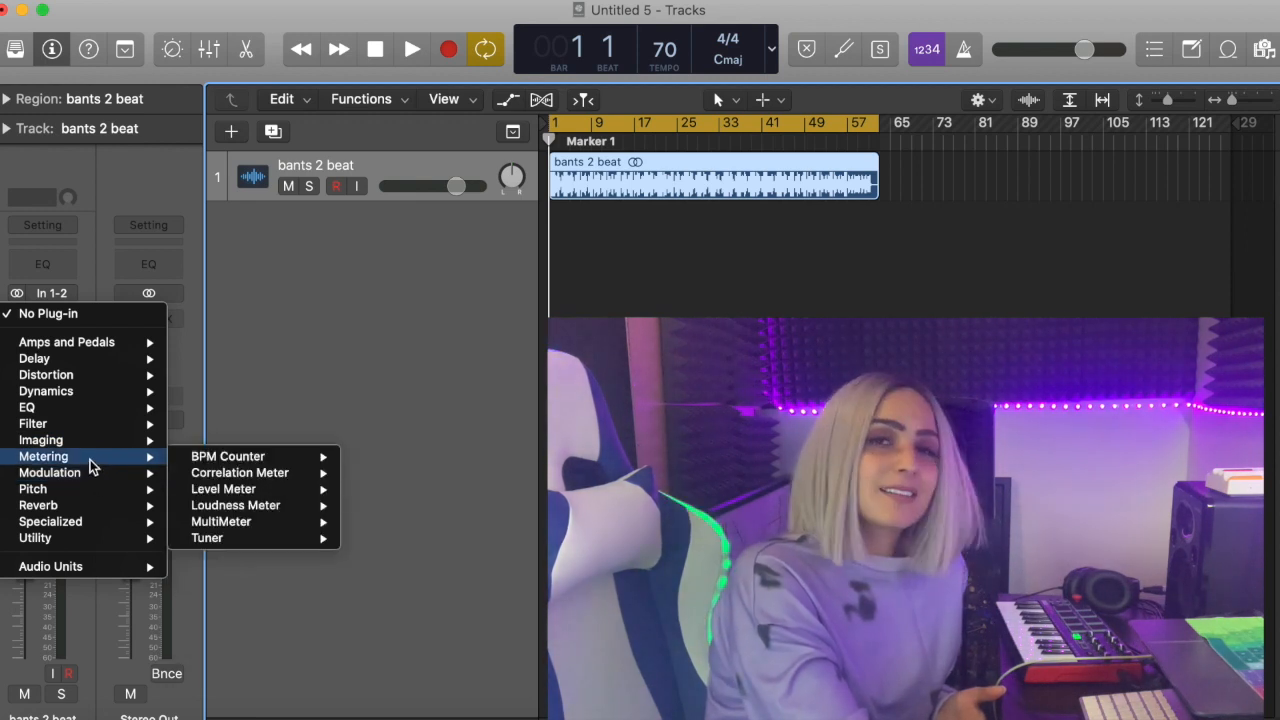
mouse_move(297, 467)
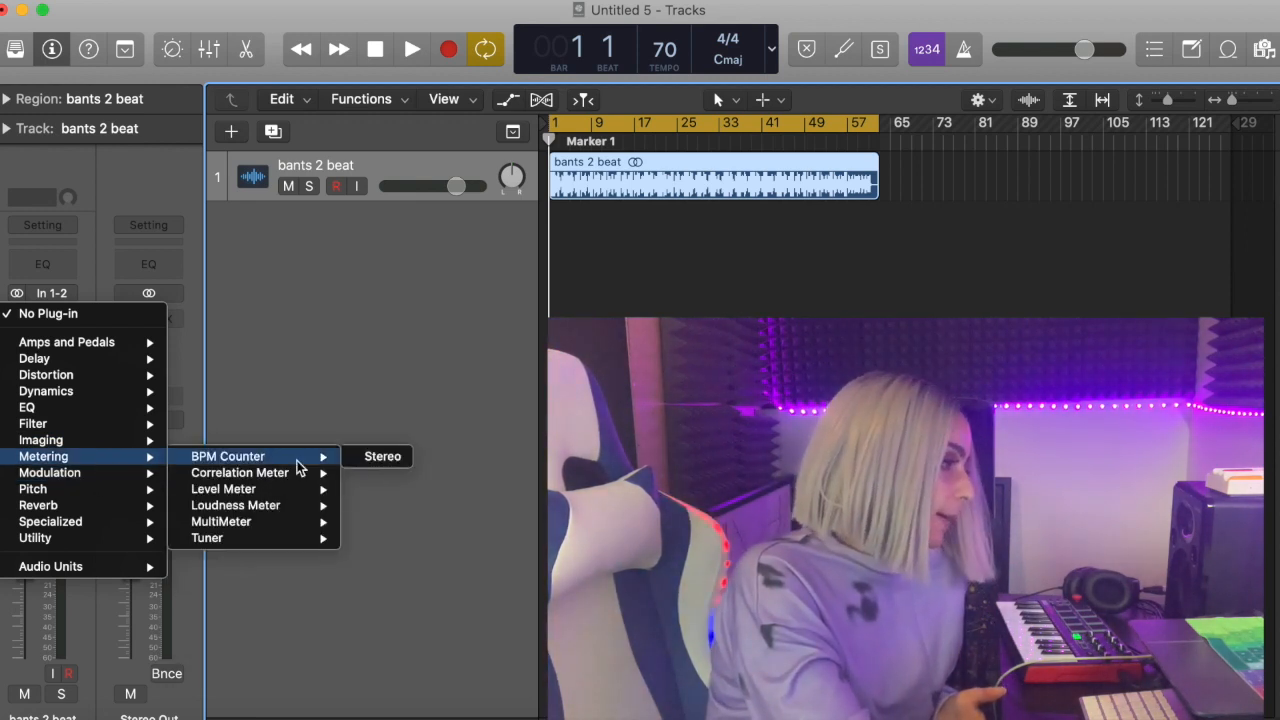
click(379, 456)
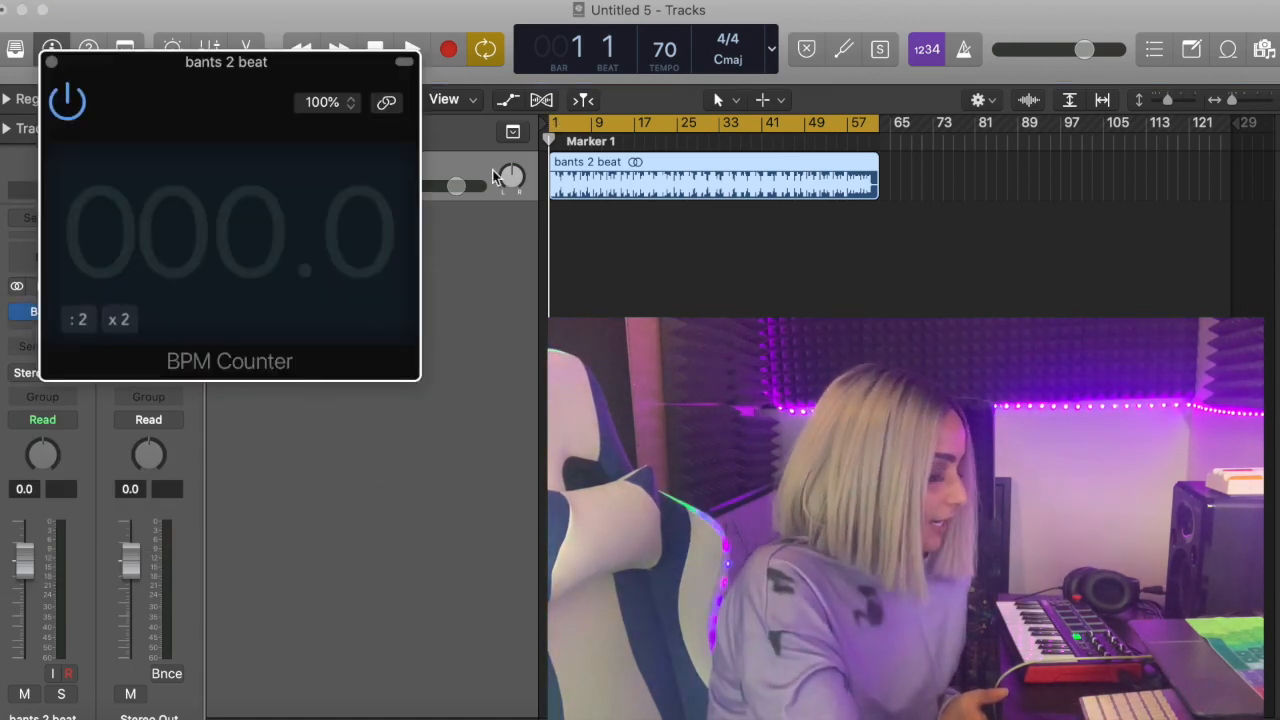
Move the start of the cycle range to about bar 16, keeping its end at the end of the beat.
key(z)
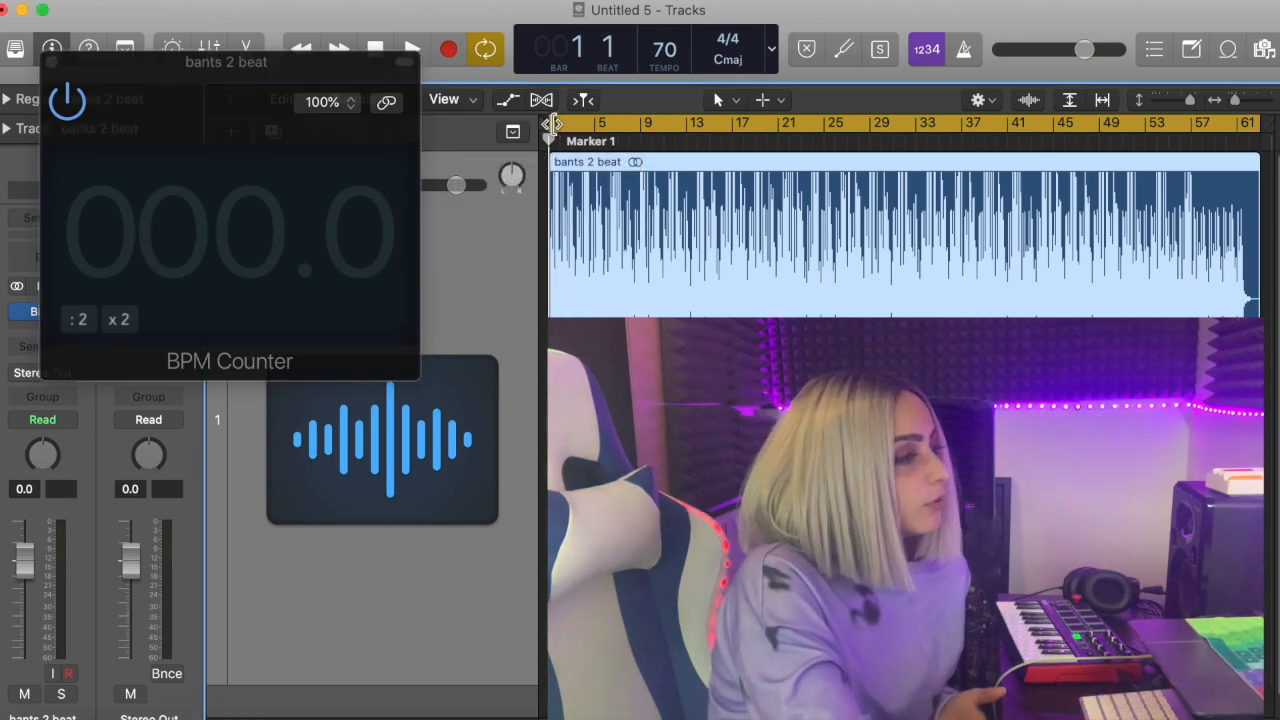
drag(553, 122, 718, 145)
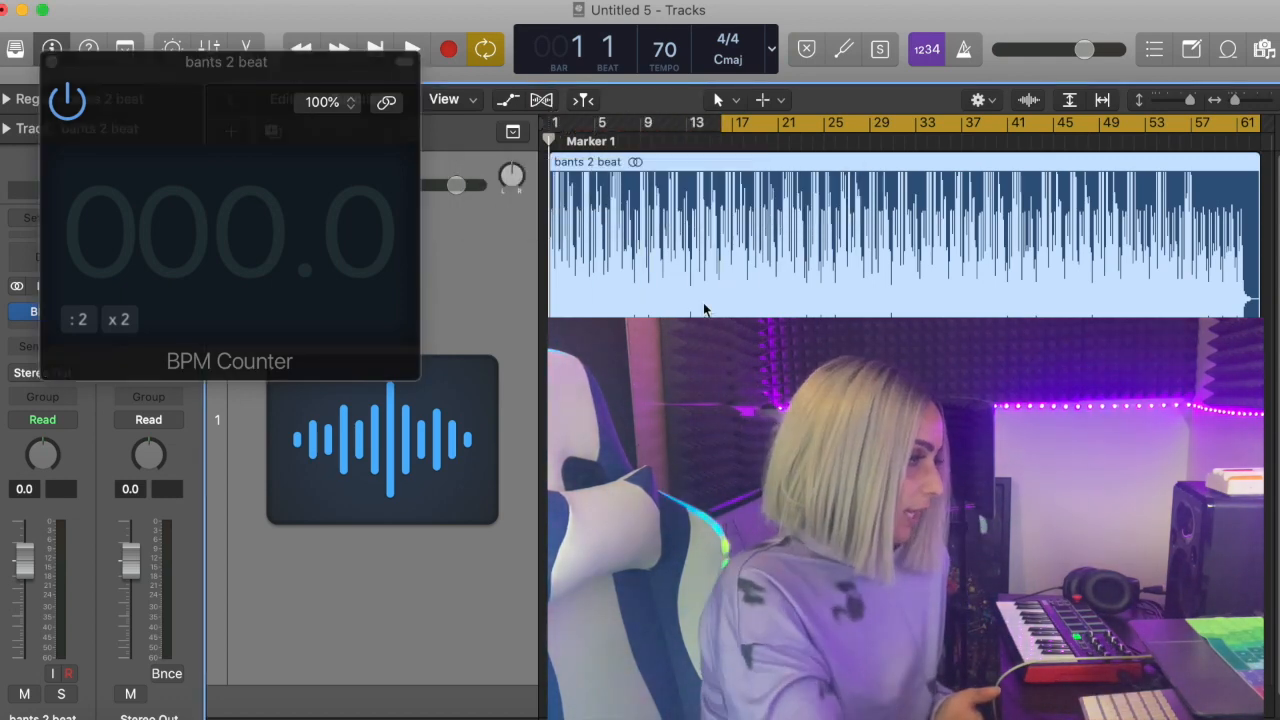
key(z)
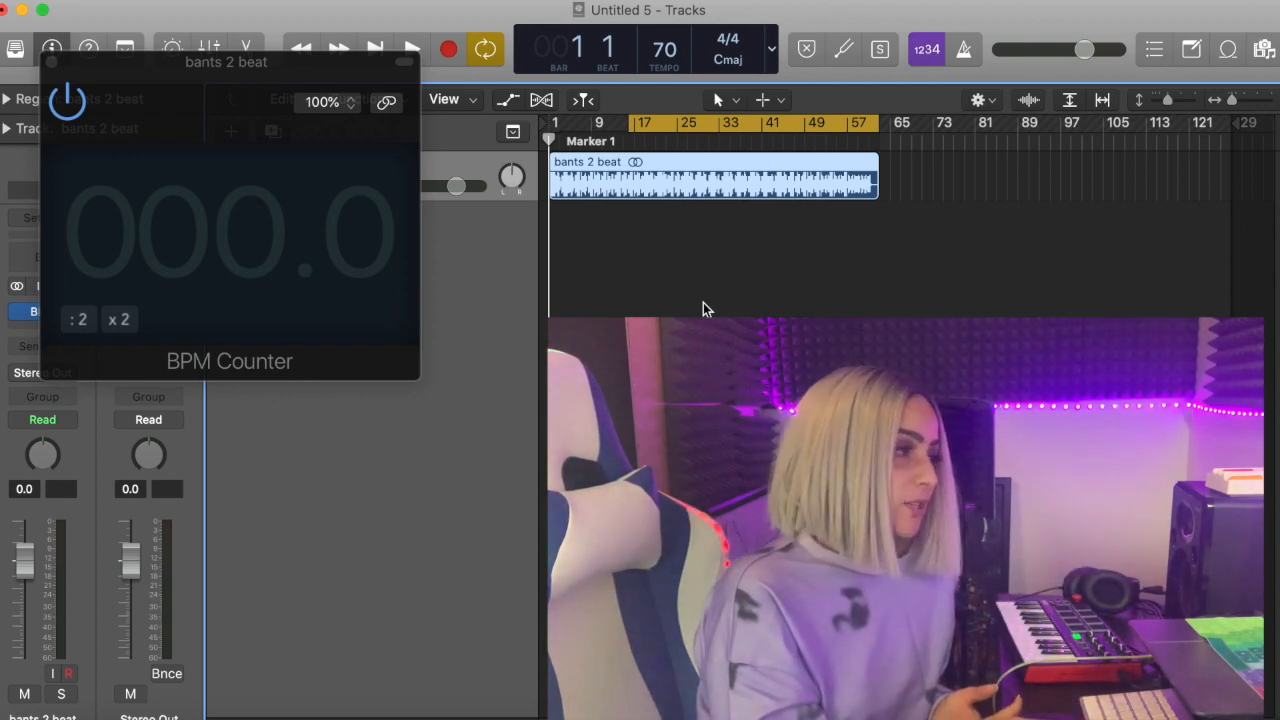
Play the beat briefly to measure its tempo with the BPM Counter, and set the project tempo to 70.
key(space)
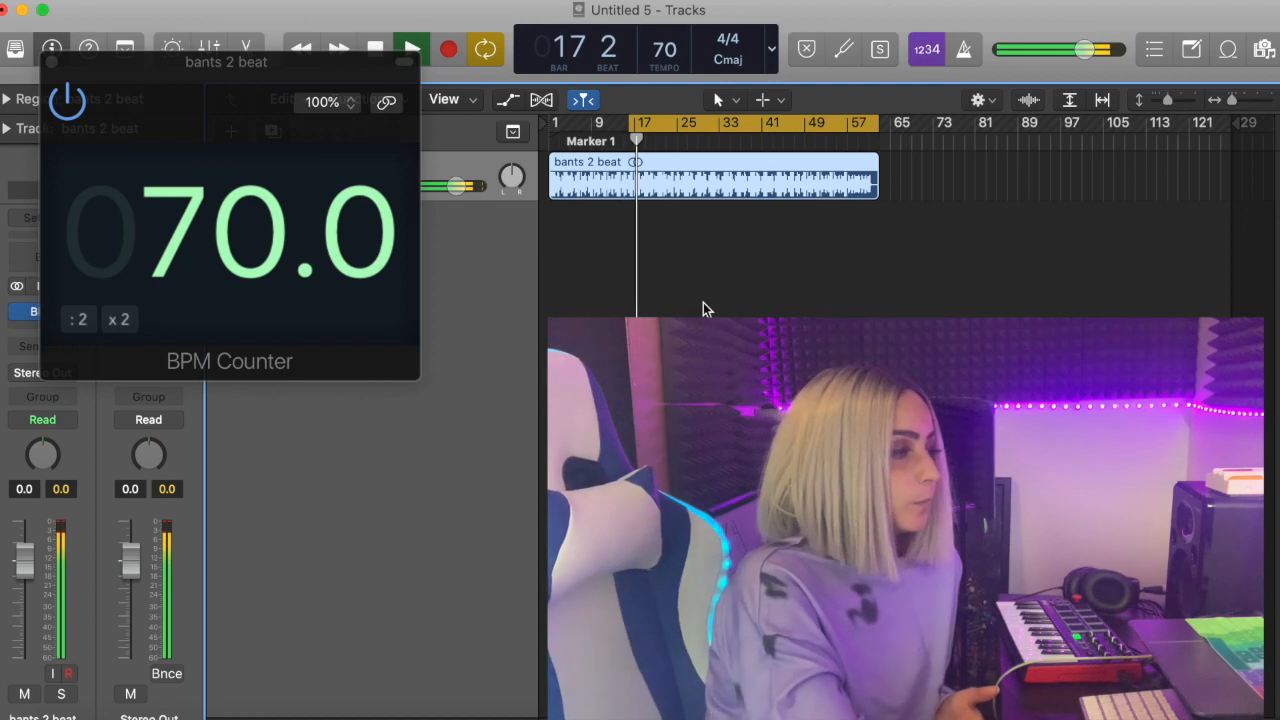
key(space)
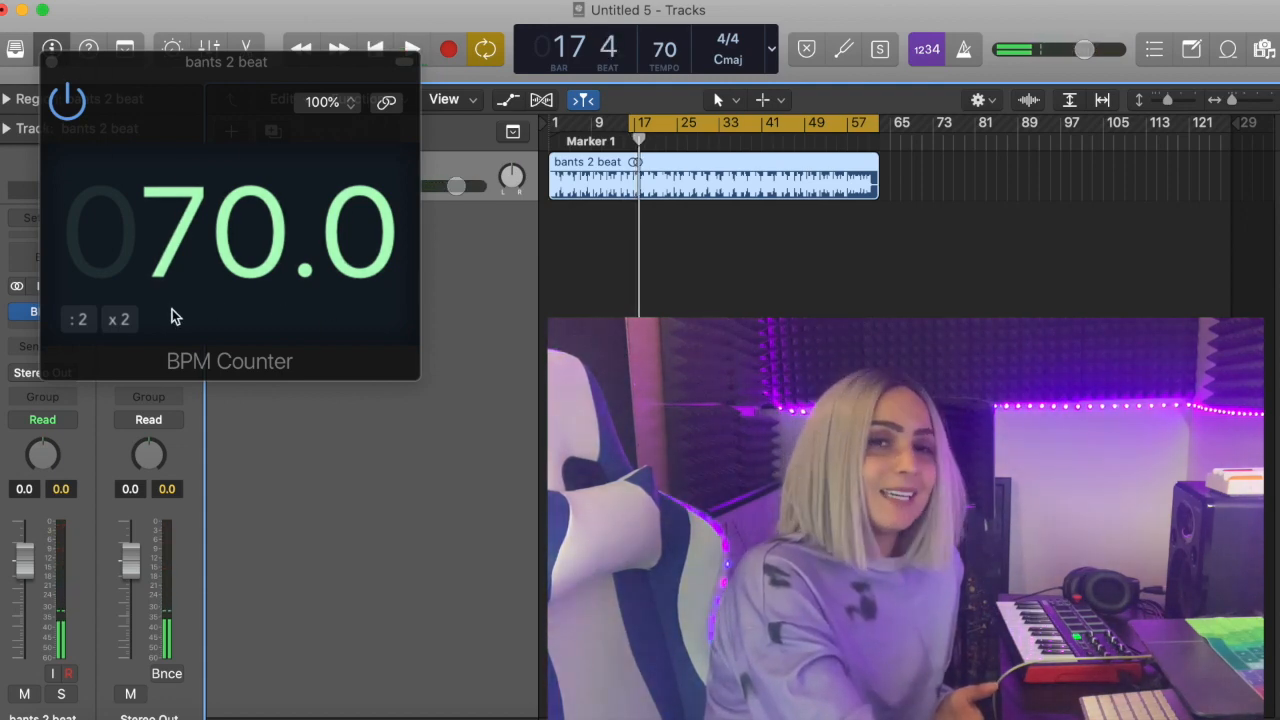
click(55, 68)
click(53, 63)
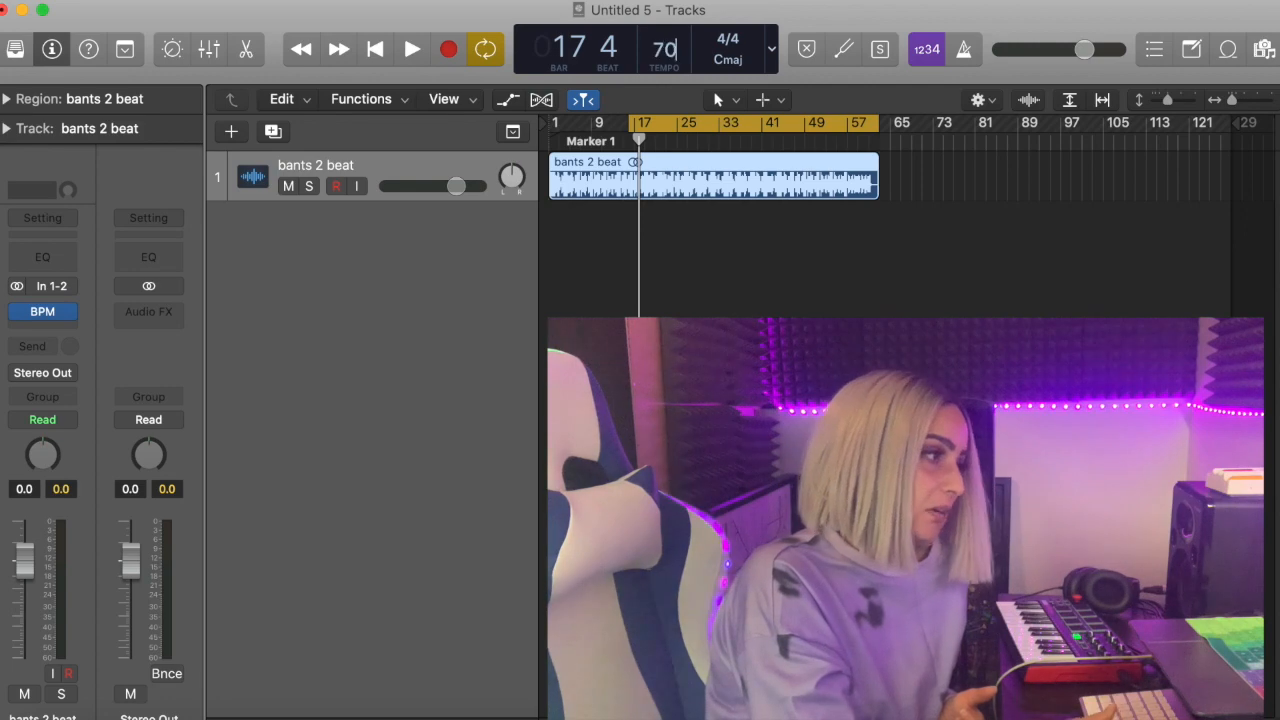
double_click(665, 52)
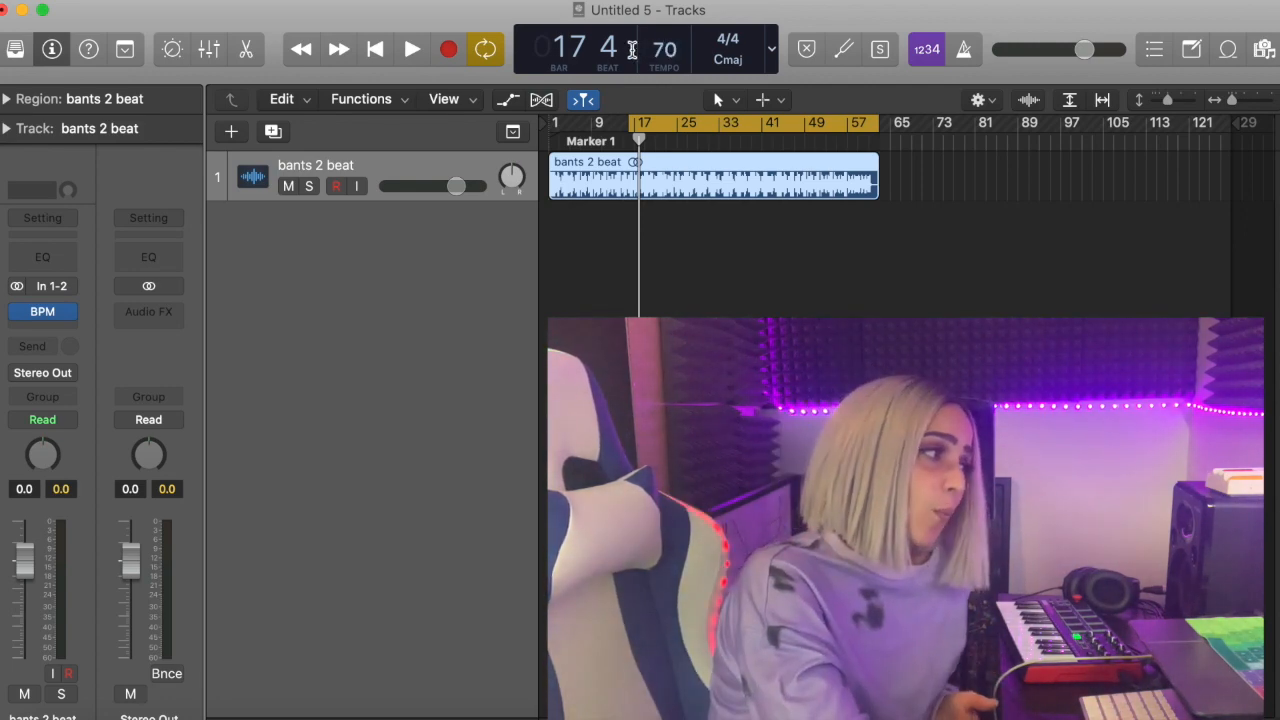
click(341, 176)
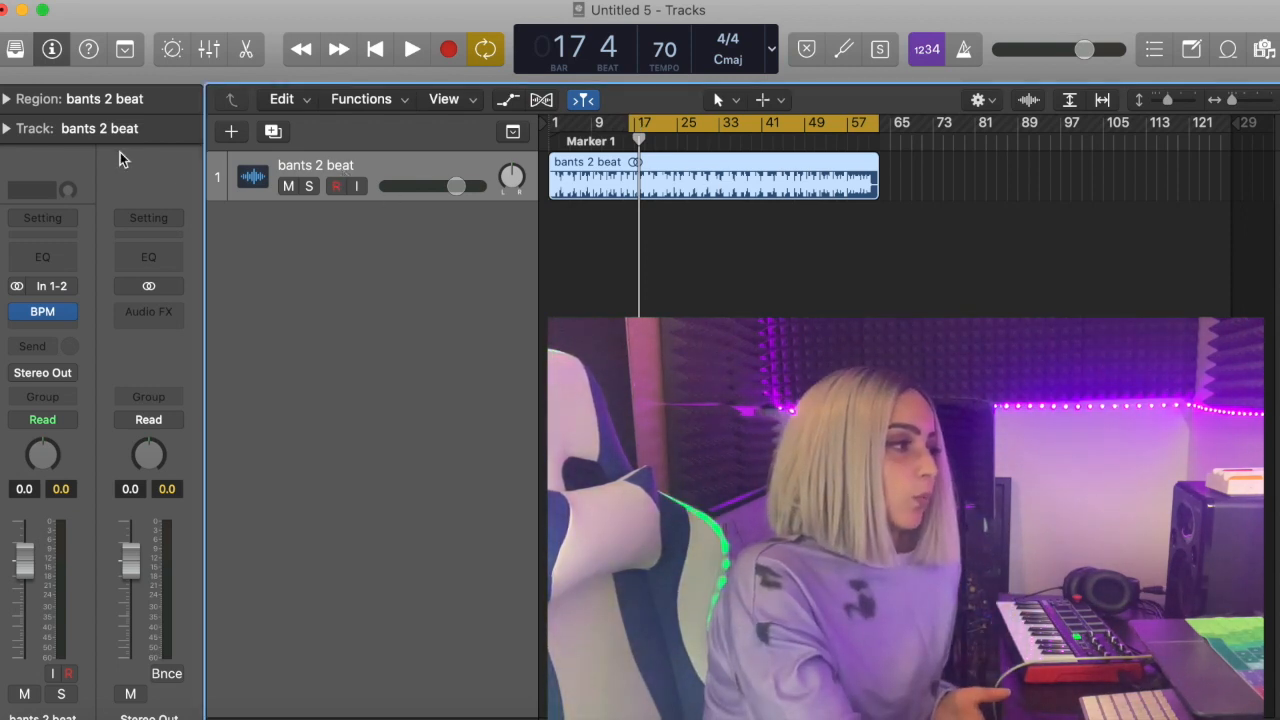
Add a track with the beat track's duplicate settings, and delete that new track.
click(274, 133)
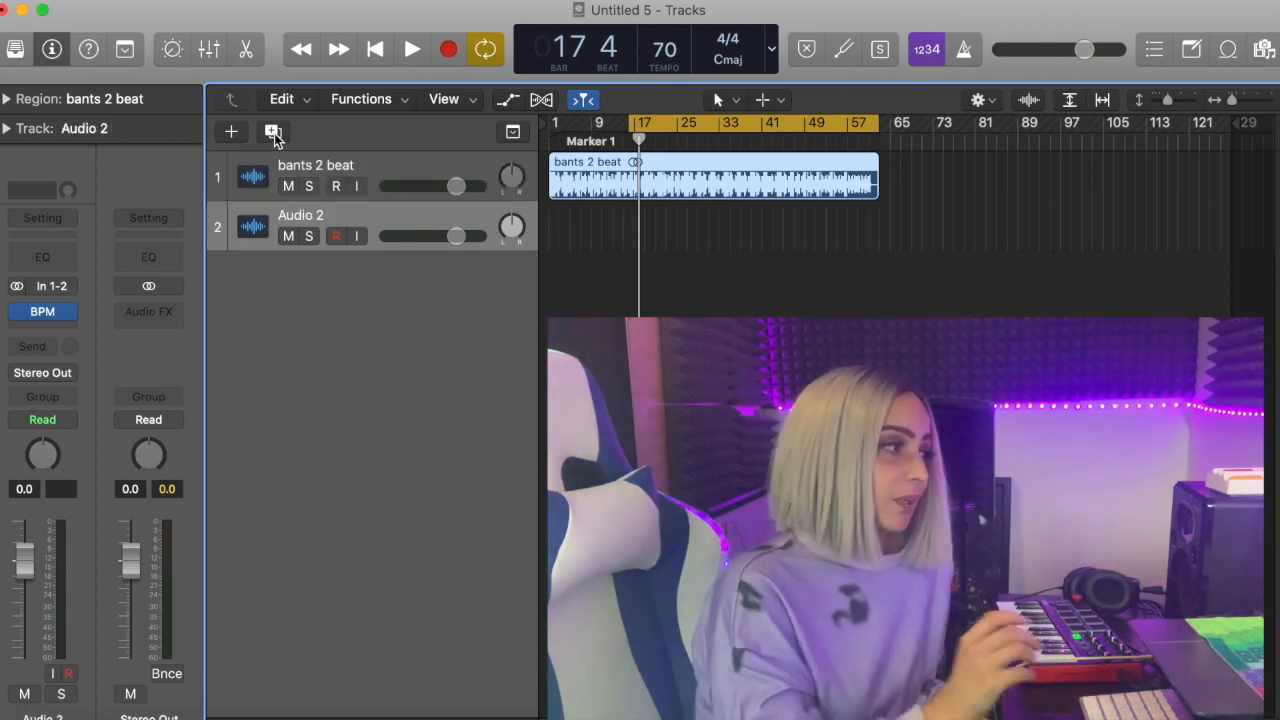
click(348, 218)
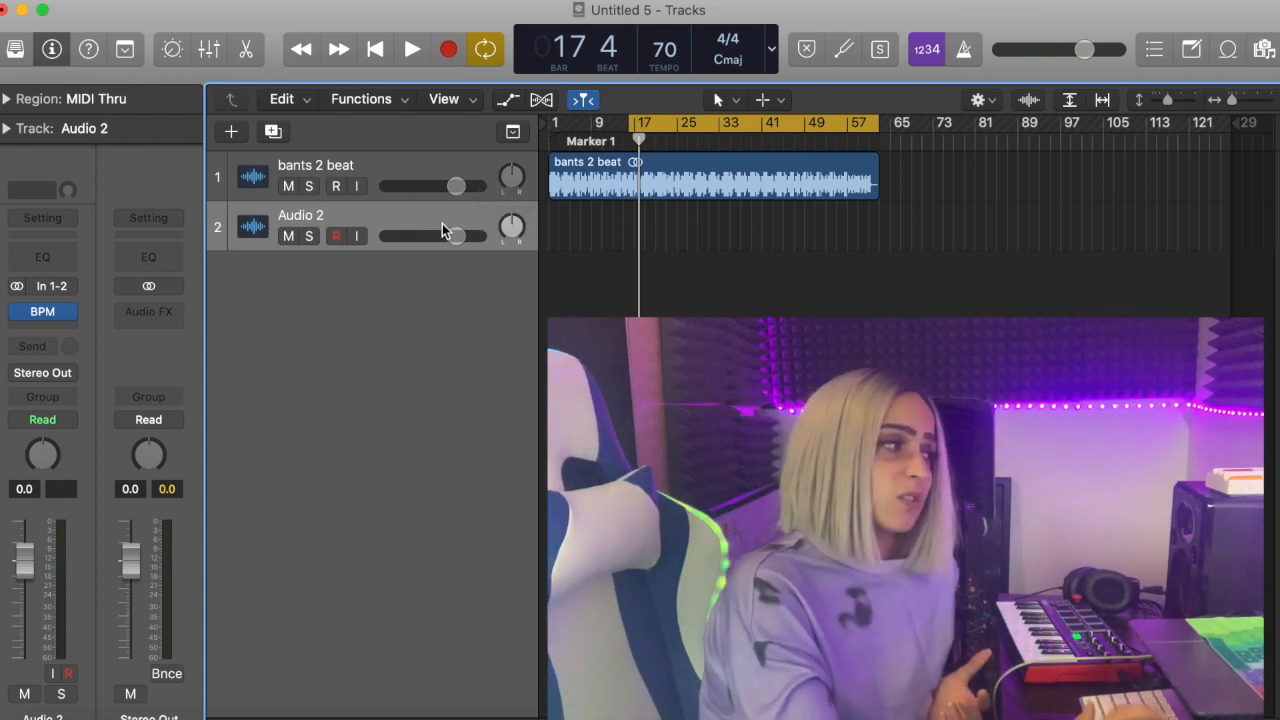
key(super+BackSpace)
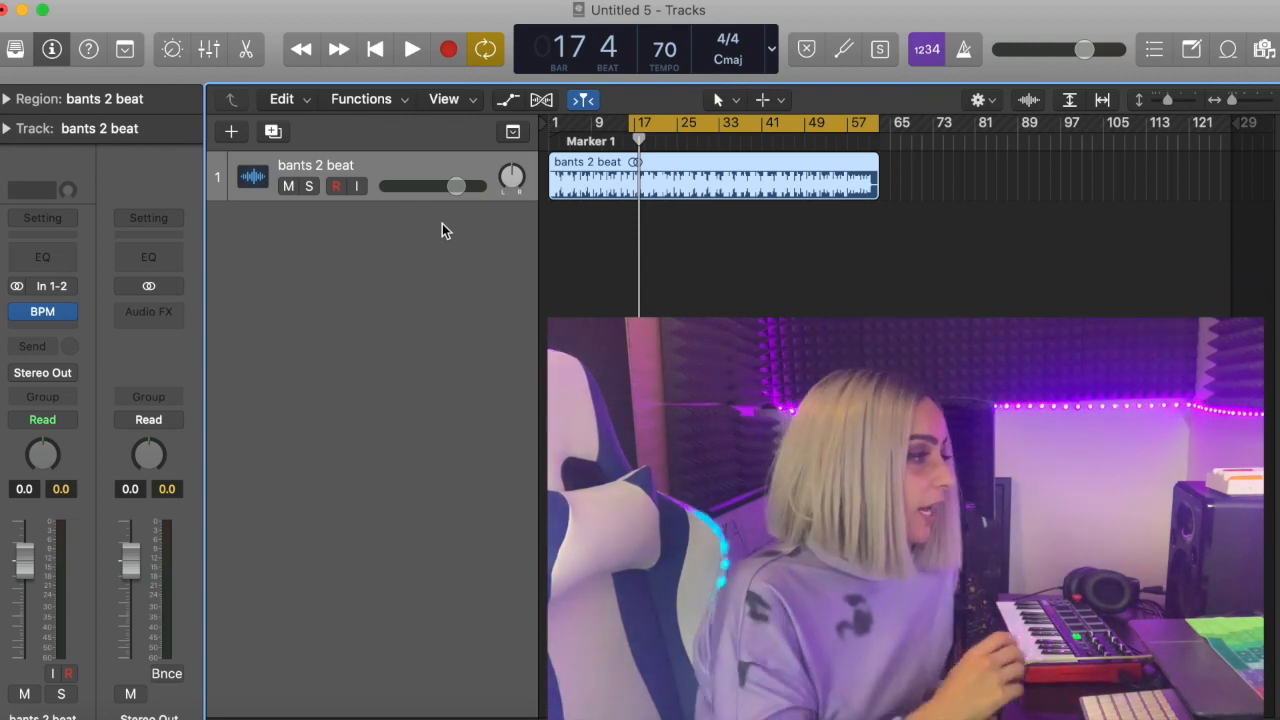
Create an audio track on Input 1 and Output 1 + 2 with input monitoring and record enable on.
click(230, 134)
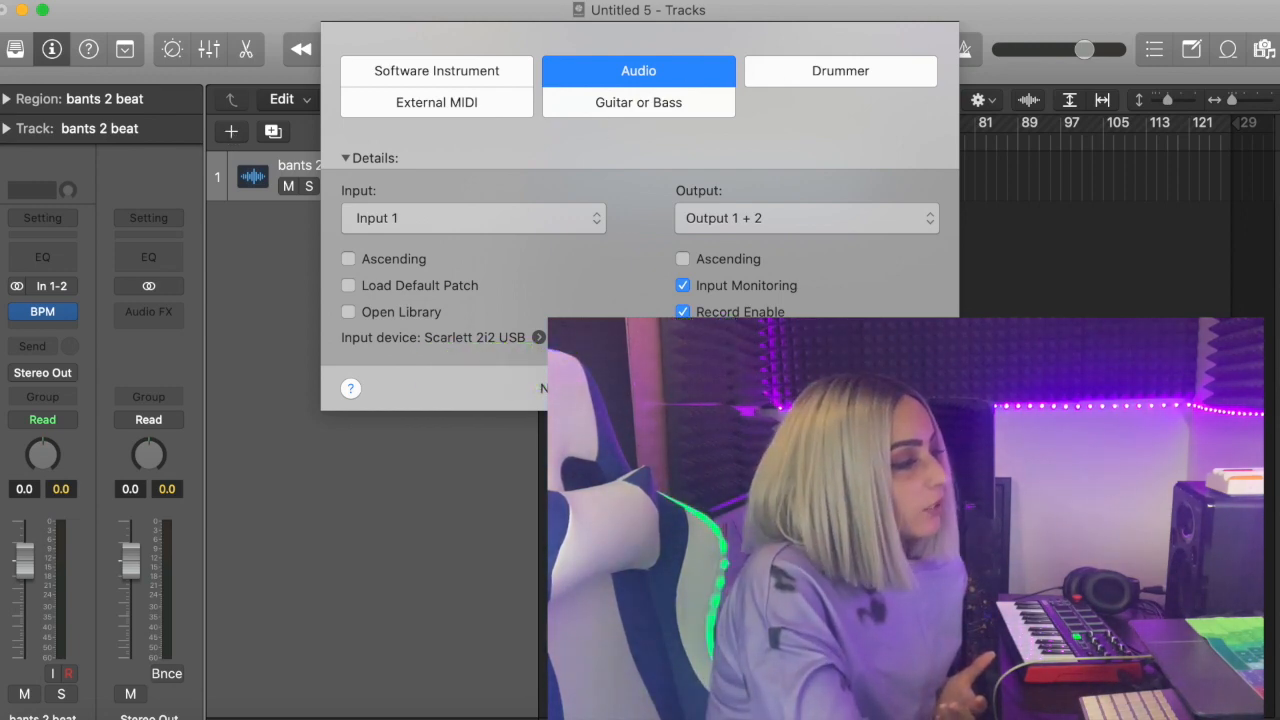
key(Return)
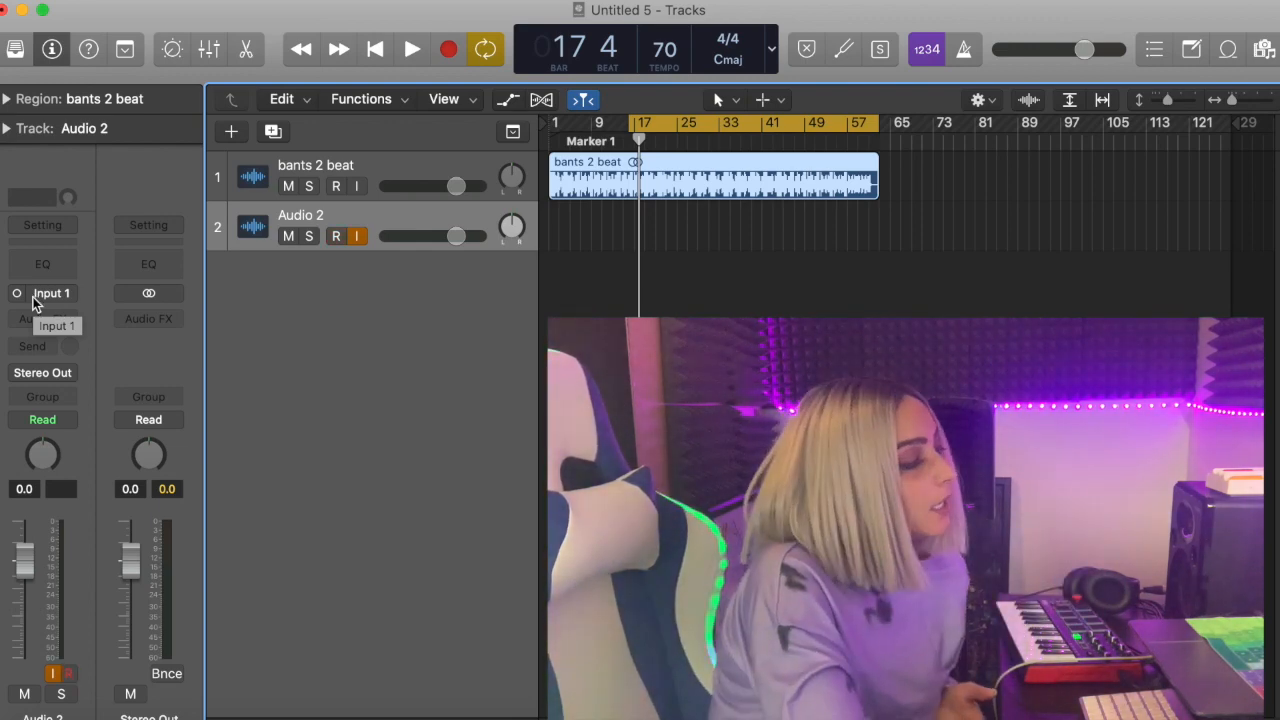
click(390, 170)
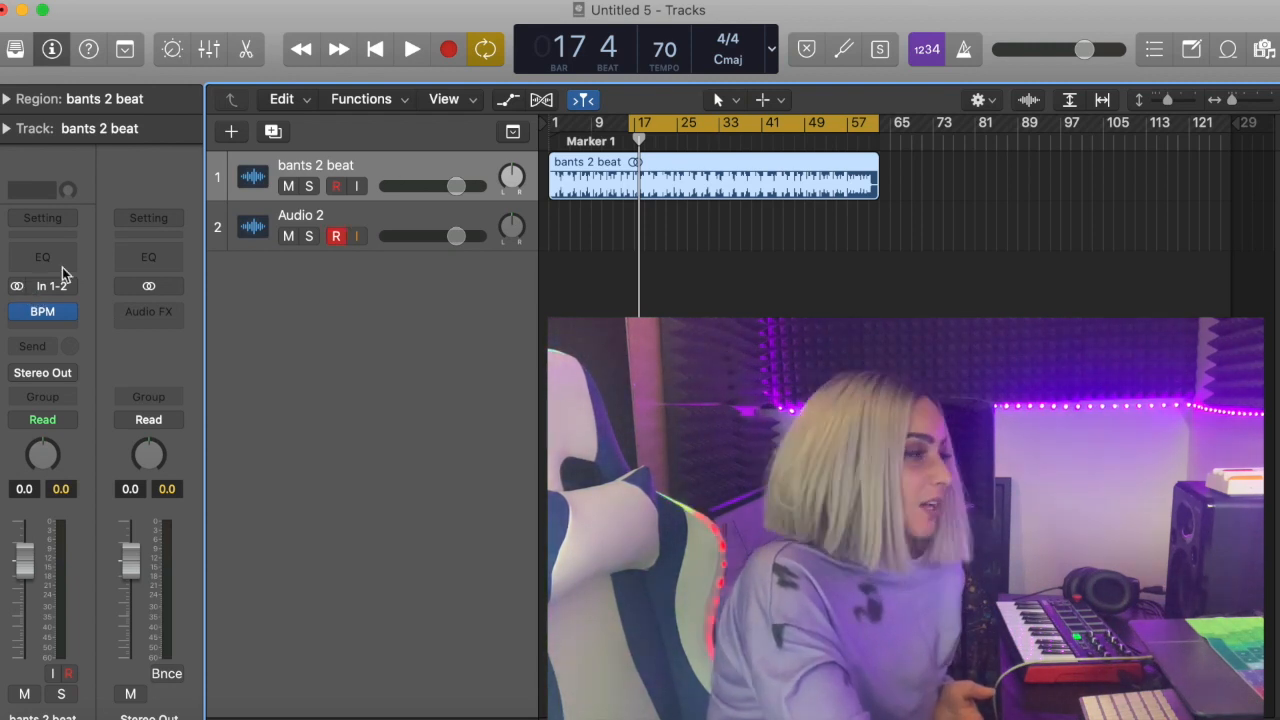
Select the Audio 2 track and add three more tracks with its duplicate settings.
click(379, 214)
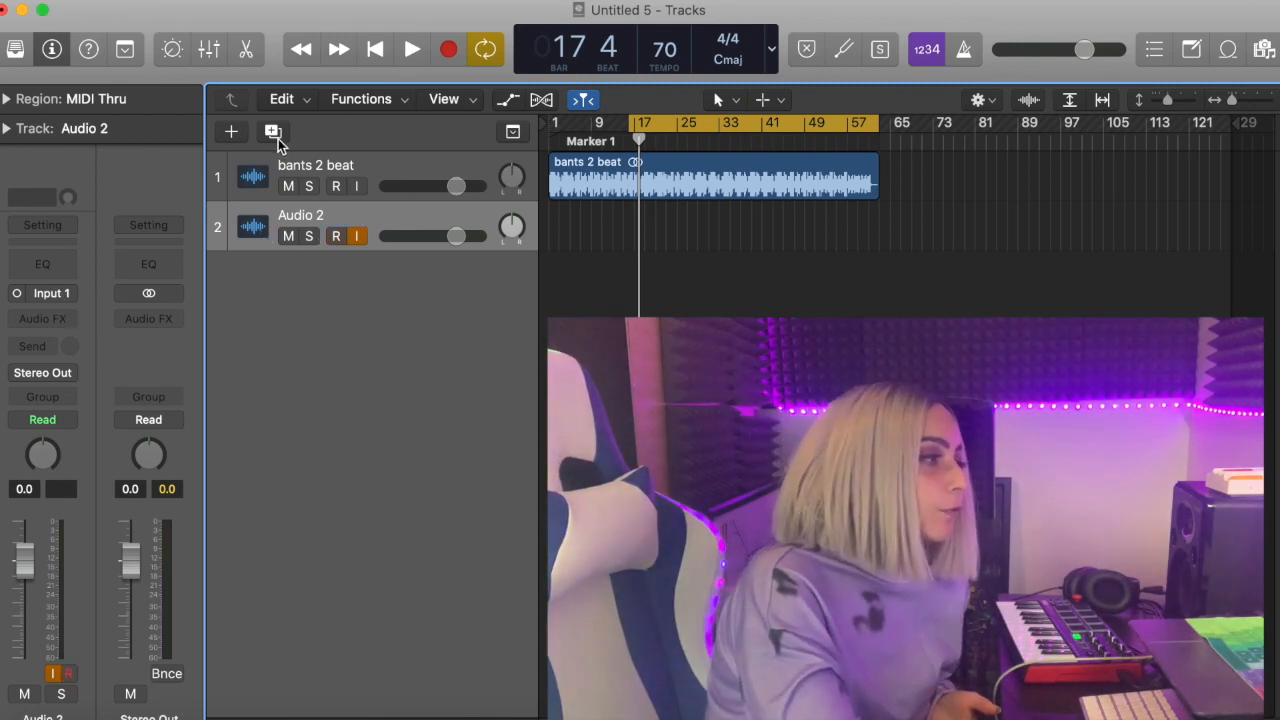
click(278, 139)
click(278, 139)
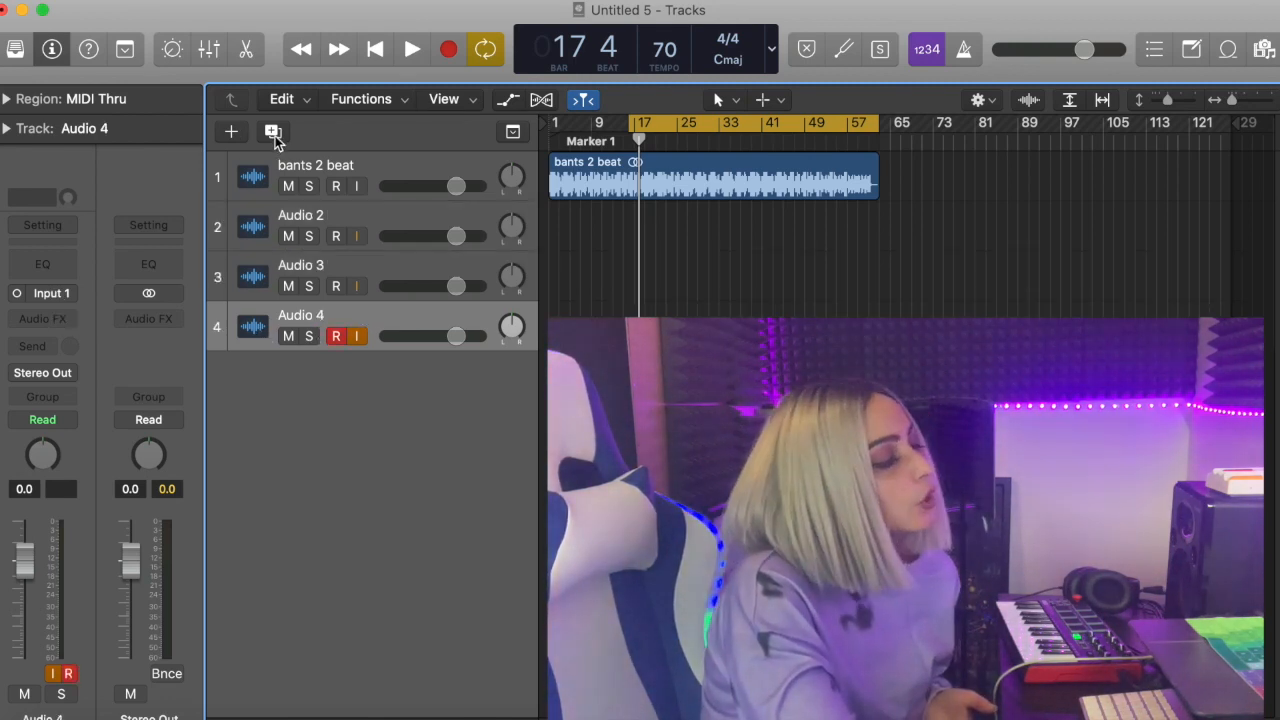
click(276, 140)
Turn off input monitoring on the Audio 2 track and briefly start a recording.
click(374, 251)
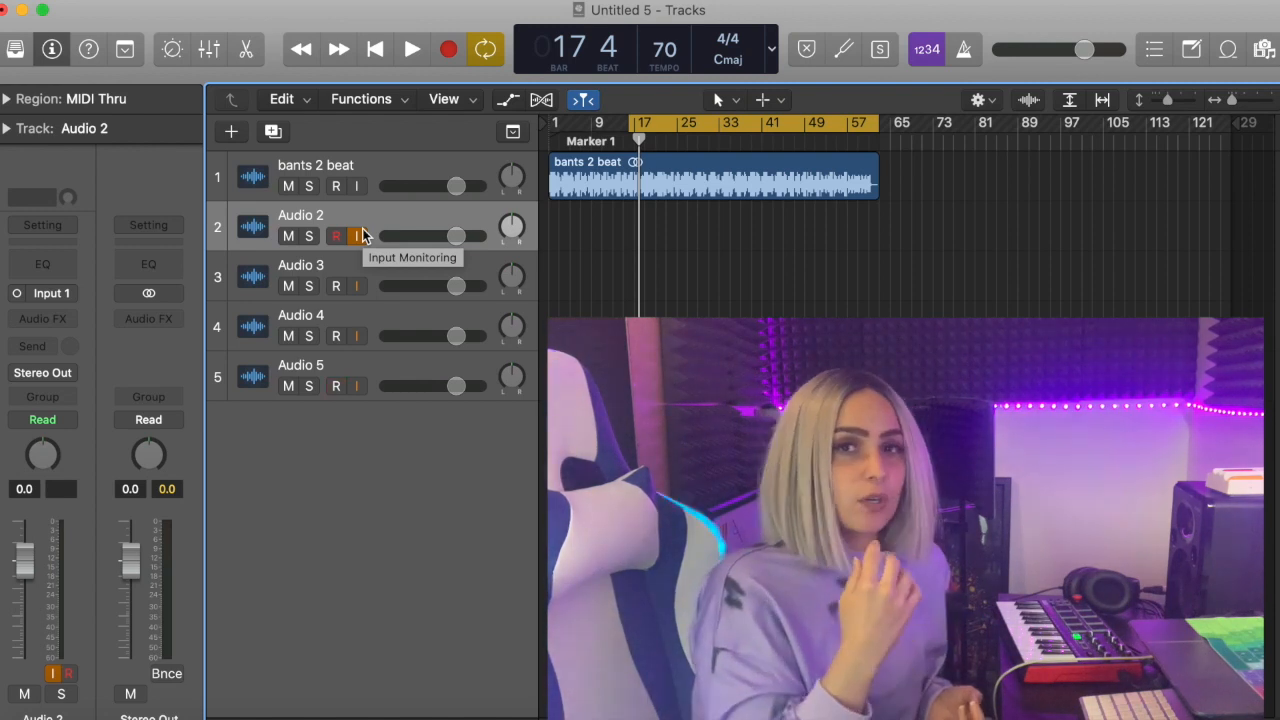
click(360, 234)
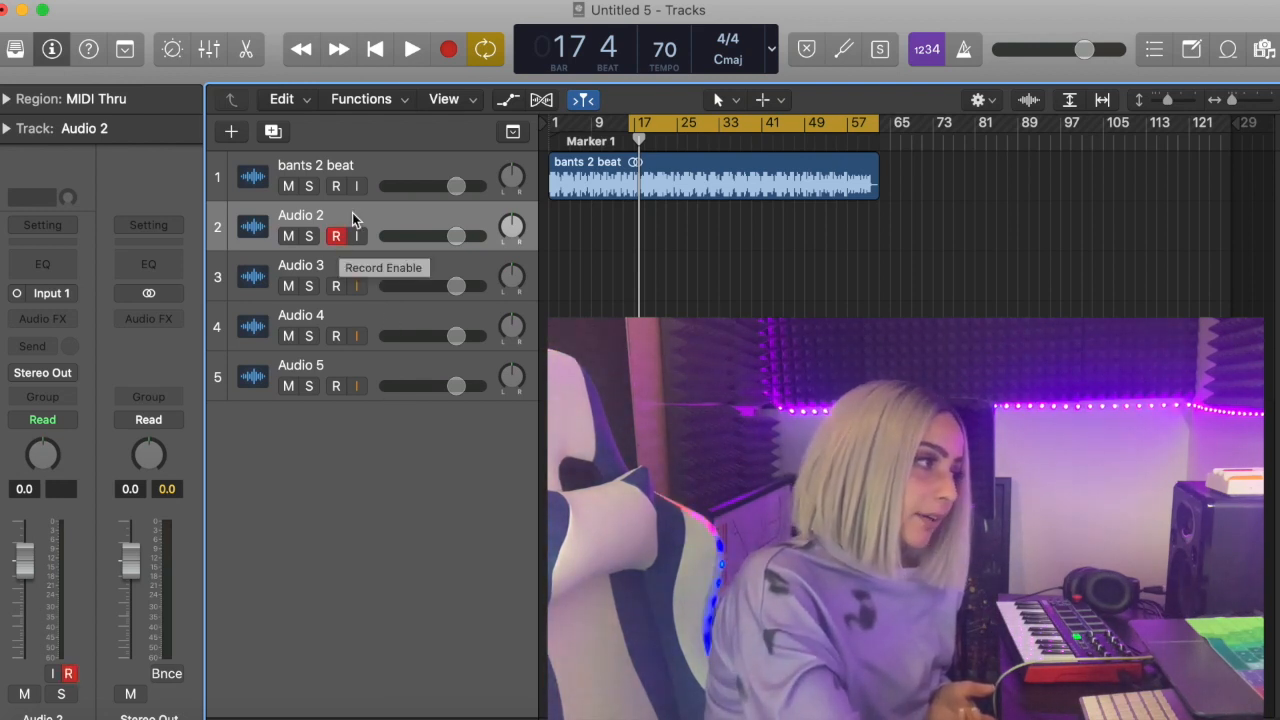
click(450, 50)
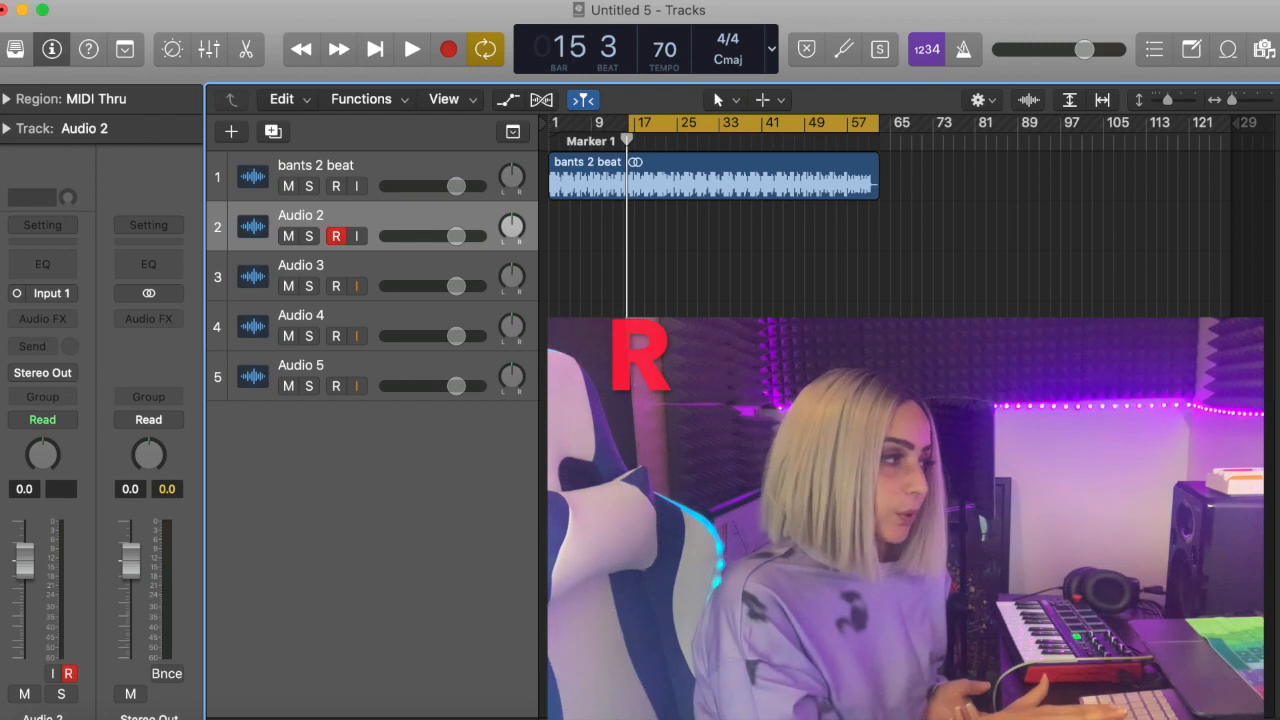
Lower the bants 2 beat track's volume to -5.0 dB, checking its level in short playbacks.
key(Up)
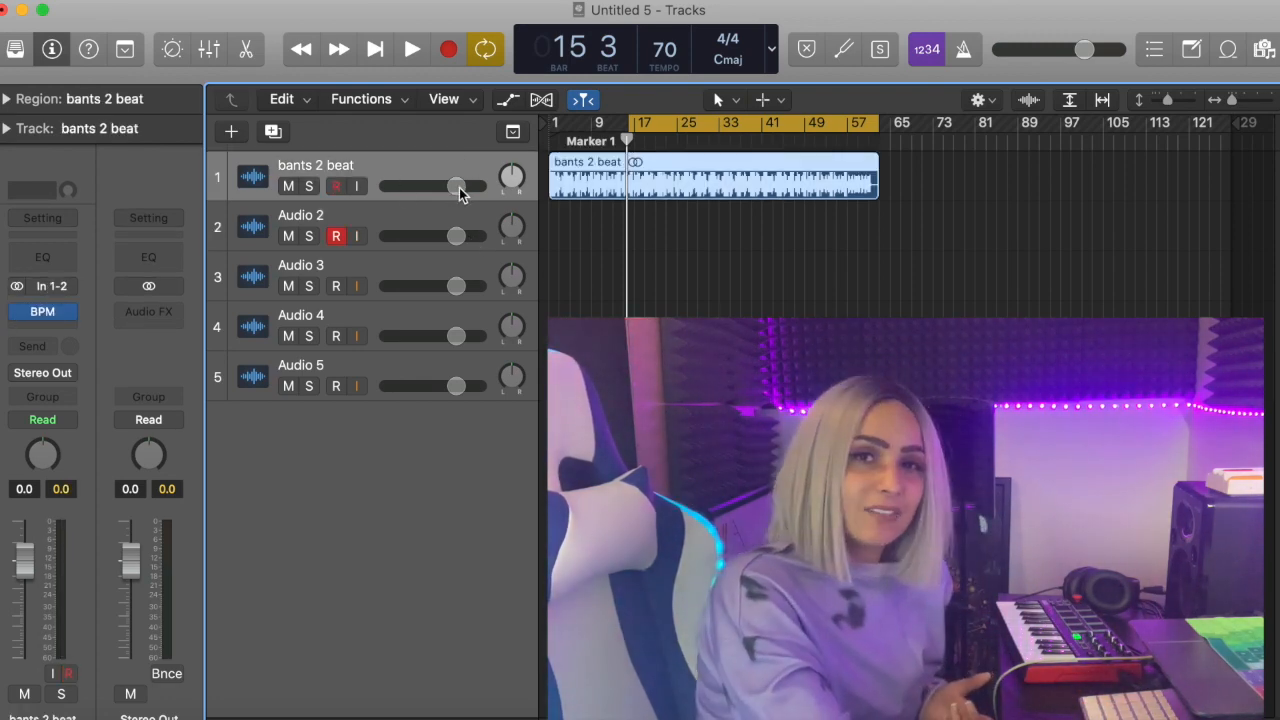
drag(459, 187, 441, 187)
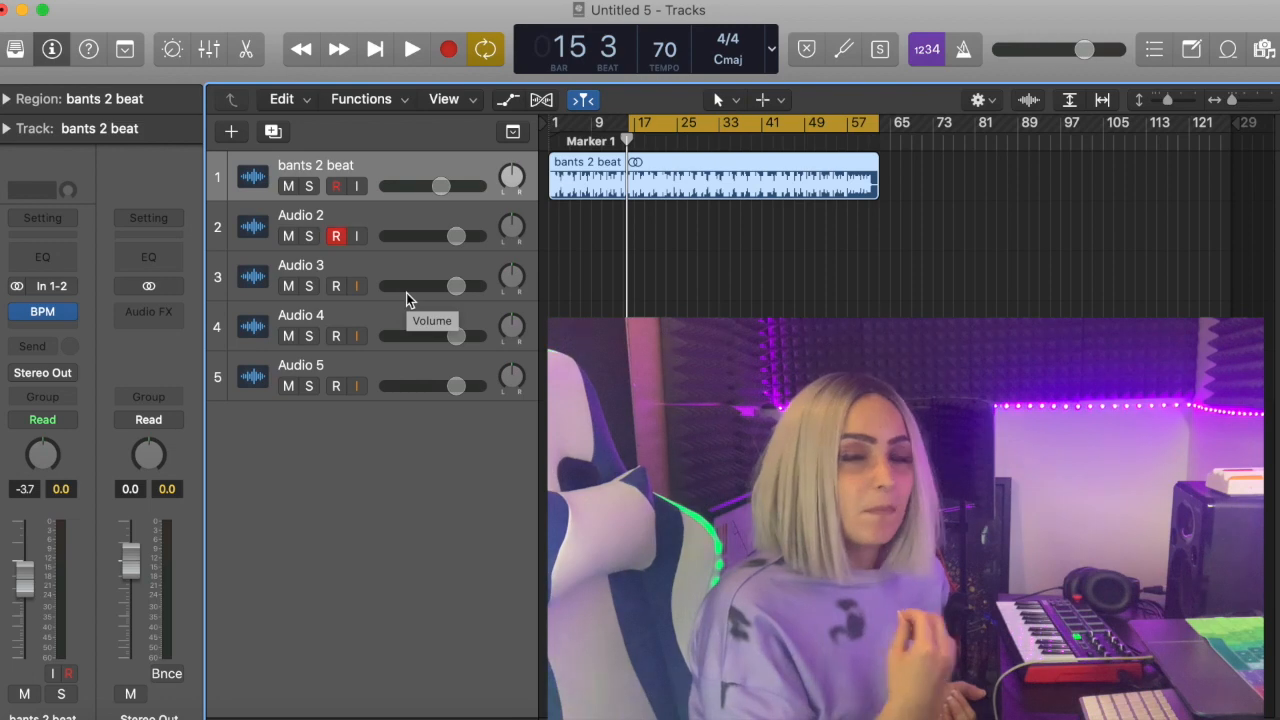
key(space)
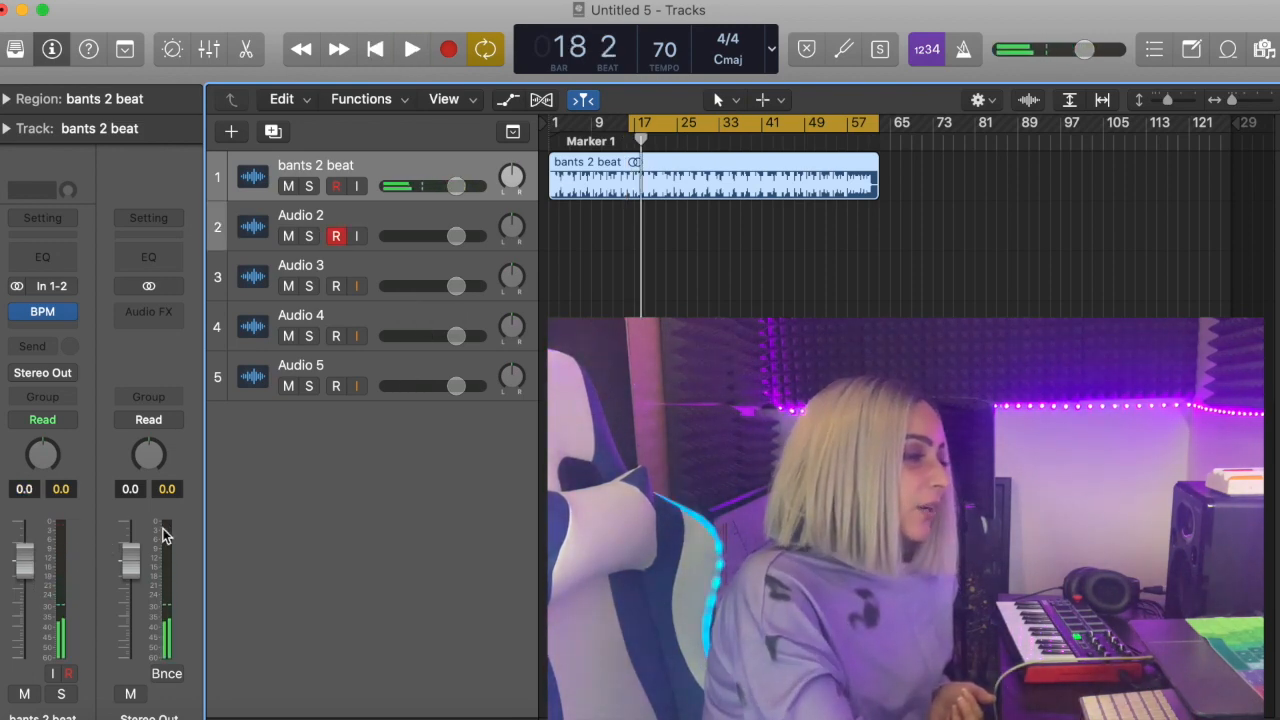
key(space)
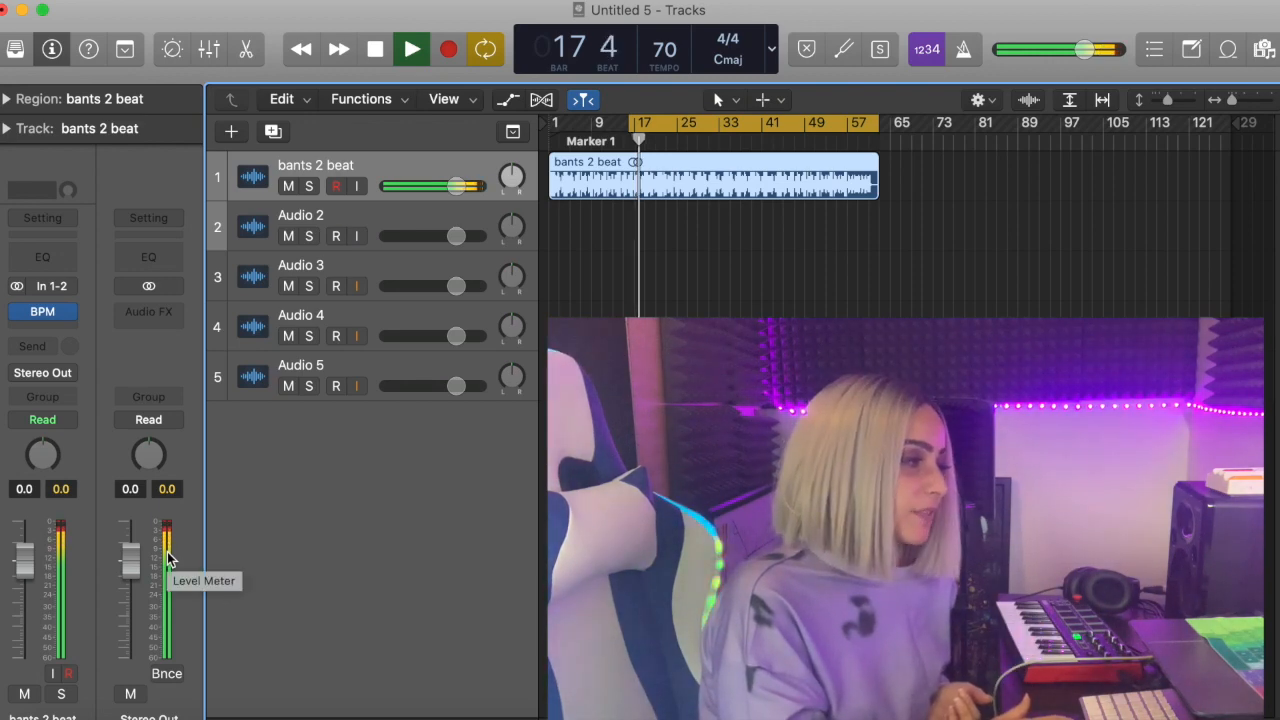
key(space)
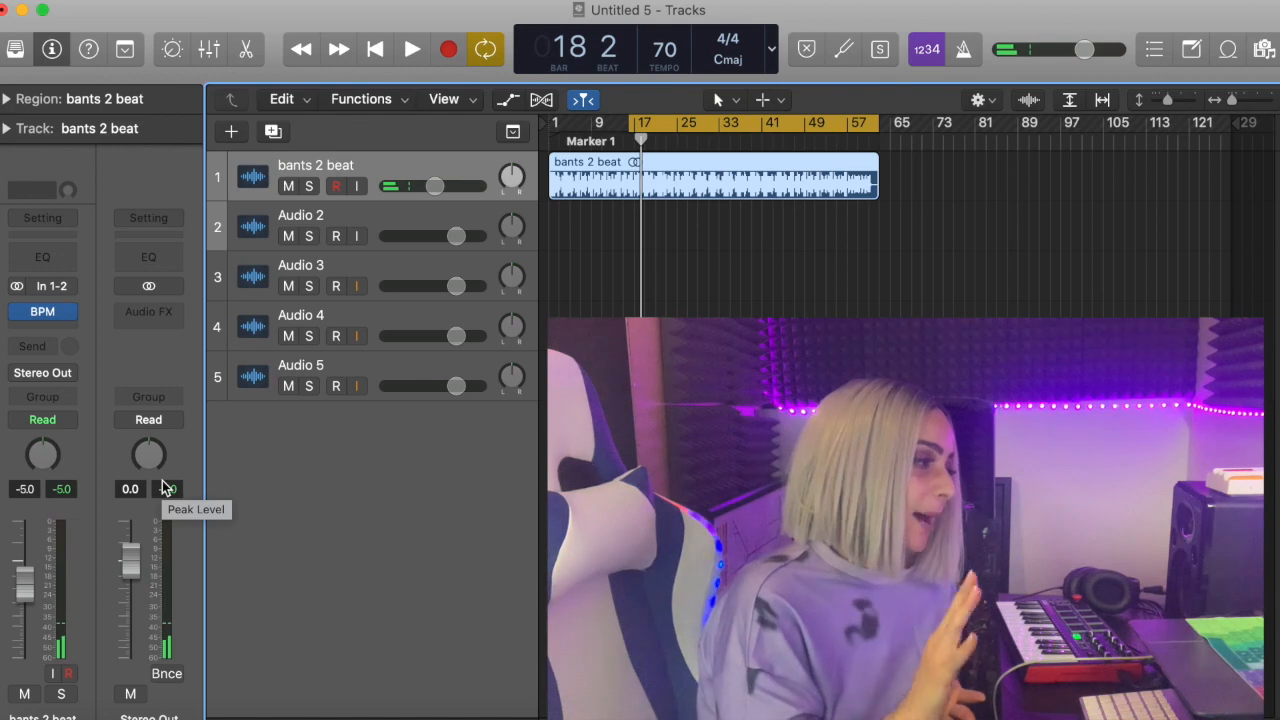
Select the Audio 2 track and make sure it is record-enabled.
click(396, 222)
click(330, 237)
click(324, 237)
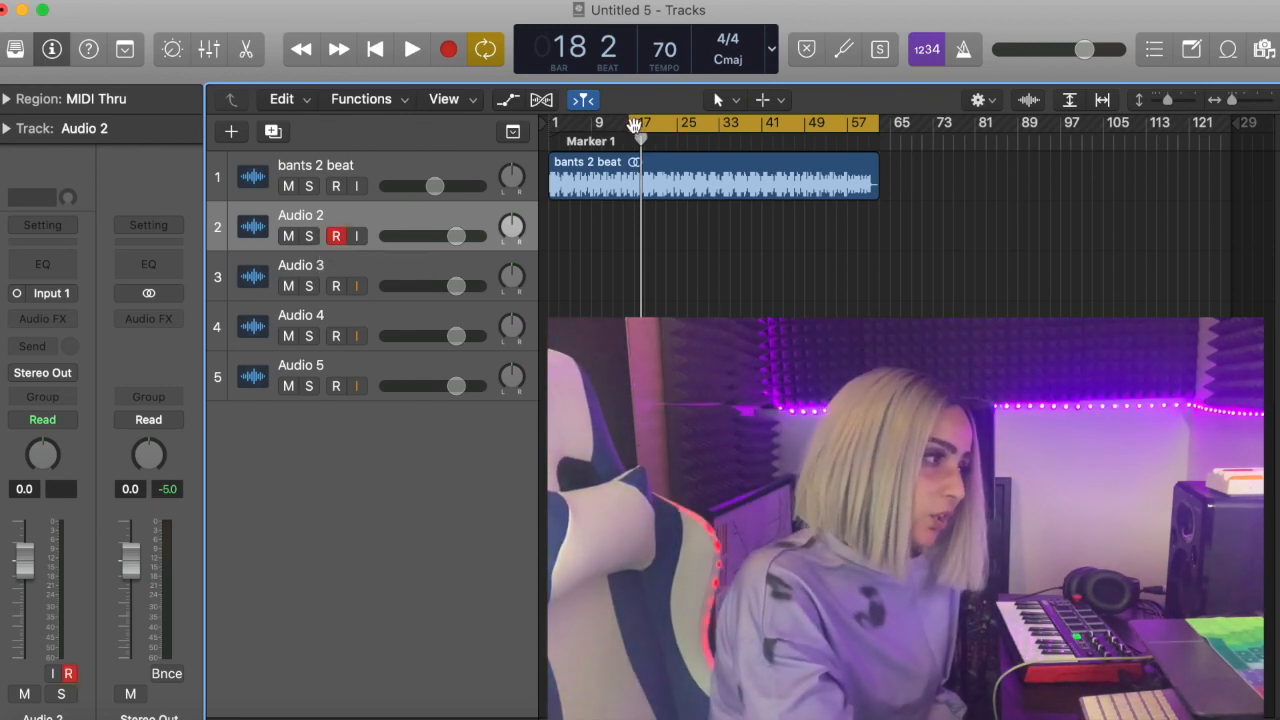
Set the cycle range to start at bar 12 and span 43 bars, and toggle Audio 2's record enable off and on.
mouse_move(626, 123)
mouse_down()
mouse_move(652, 122)
mouse_move(613, 125)
mouse_move(665, 133)
mouse_move(630, 127)
mouse_up()
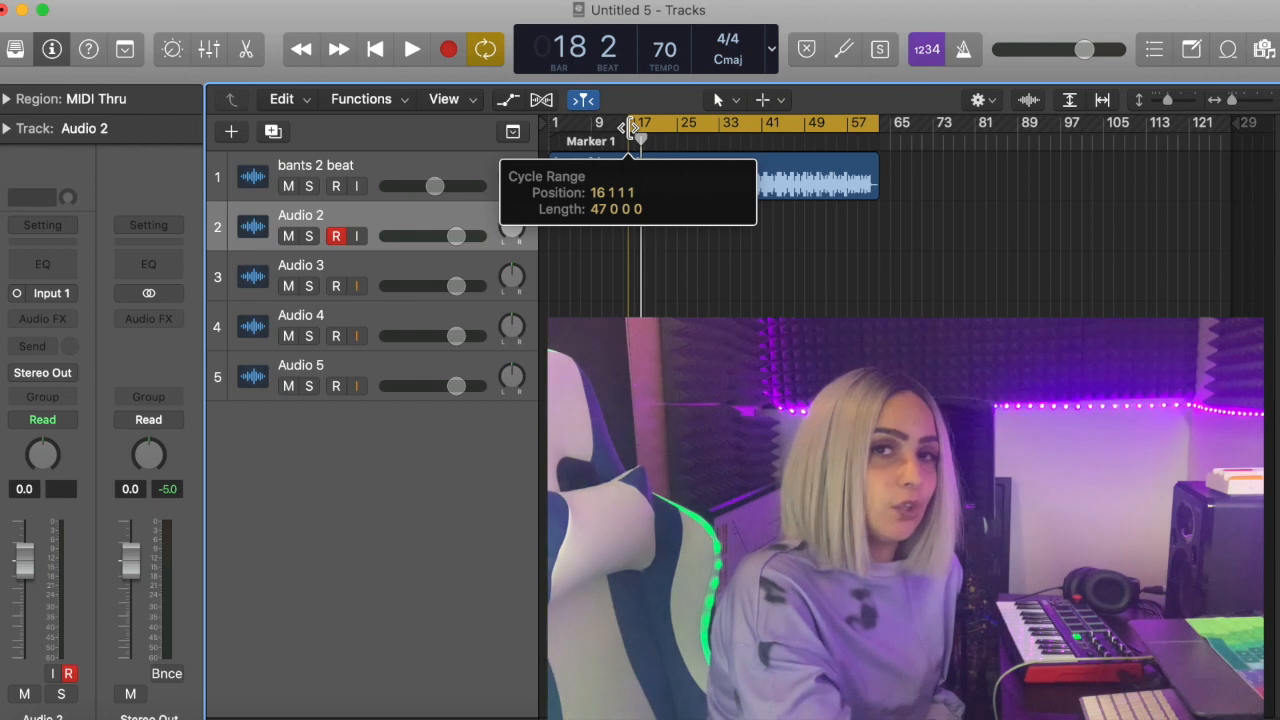
drag(630, 127, 632, 127)
drag(872, 124, 836, 126)
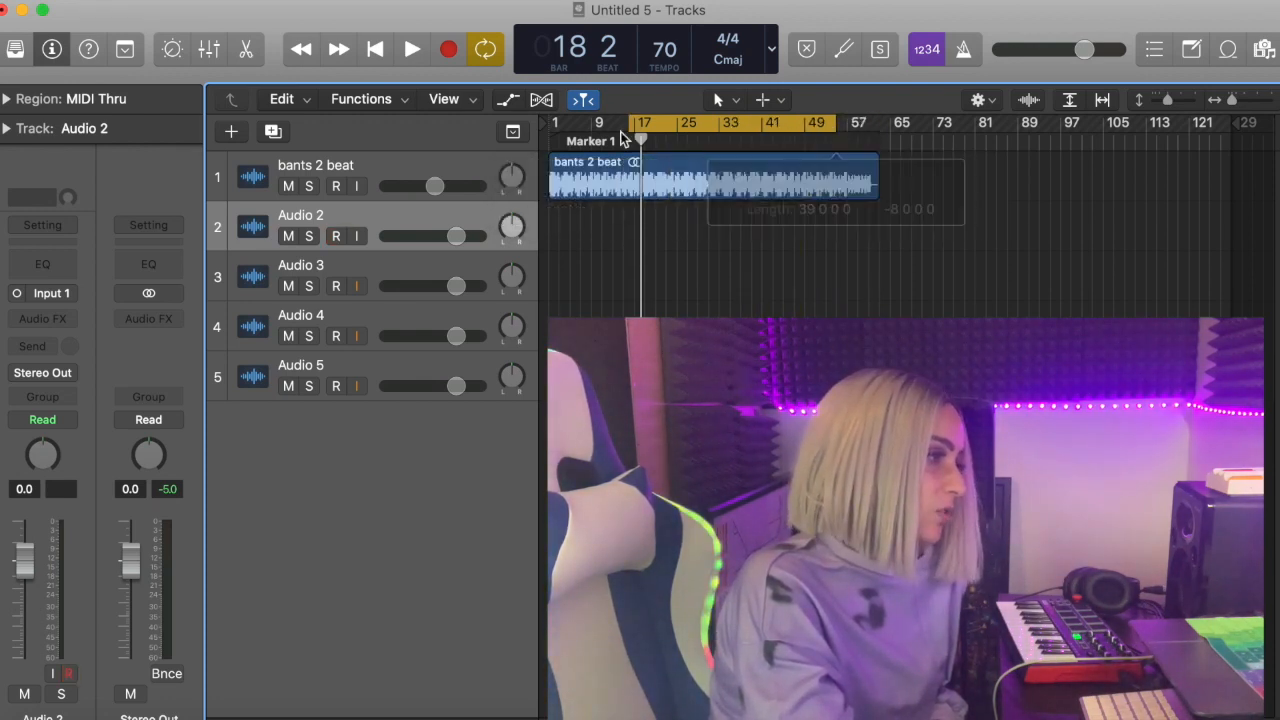
drag(632, 130, 608, 128)
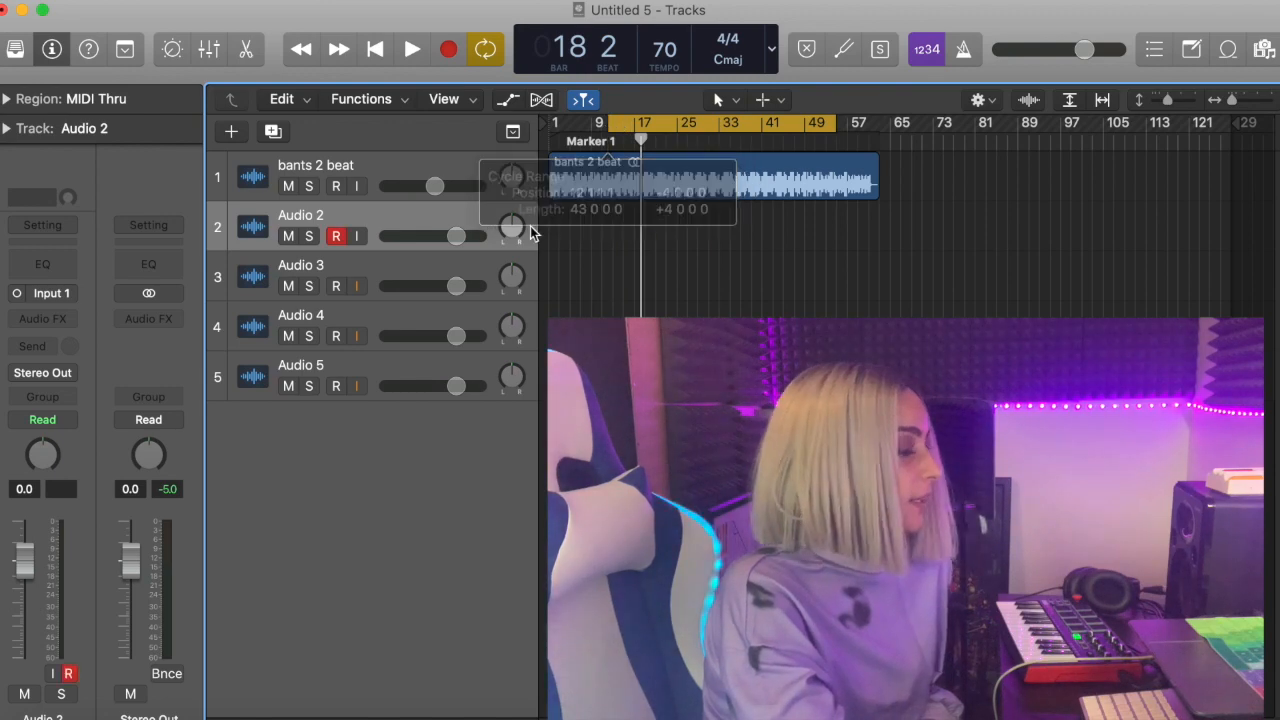
click(340, 235)
click(340, 235)
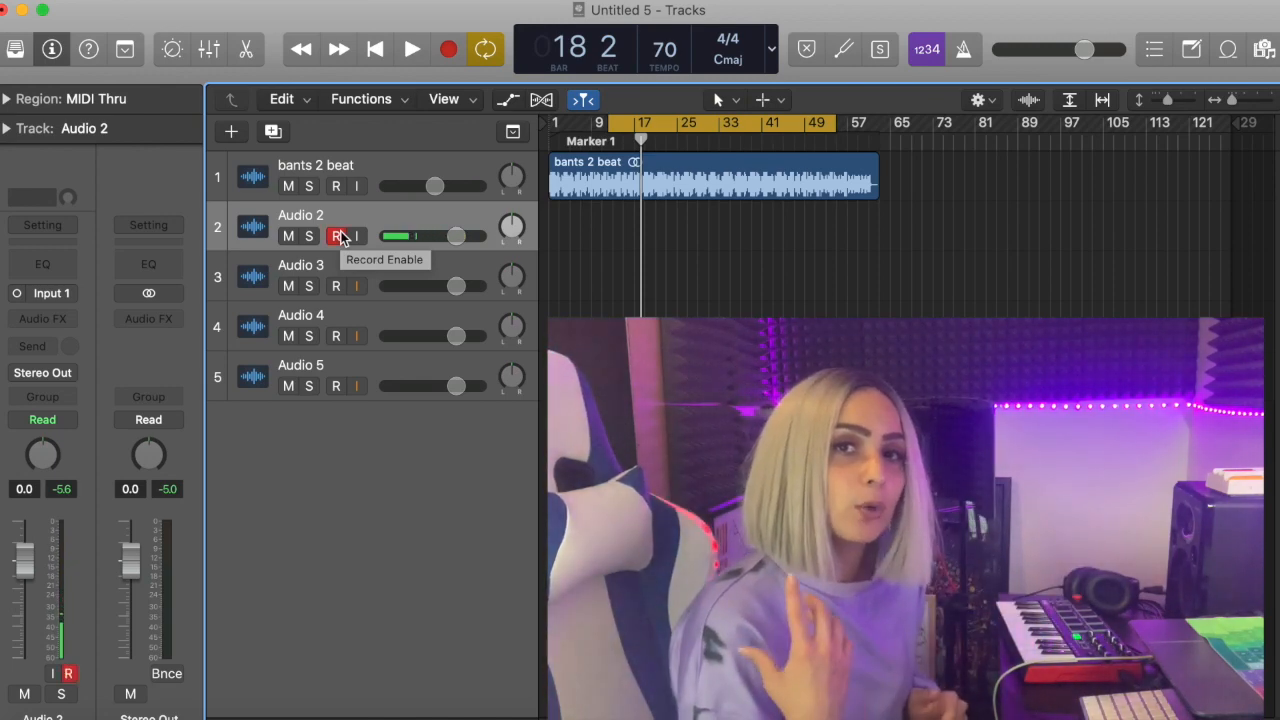
Open the audio device preferences and examine the available output devices.
click(70, 0)
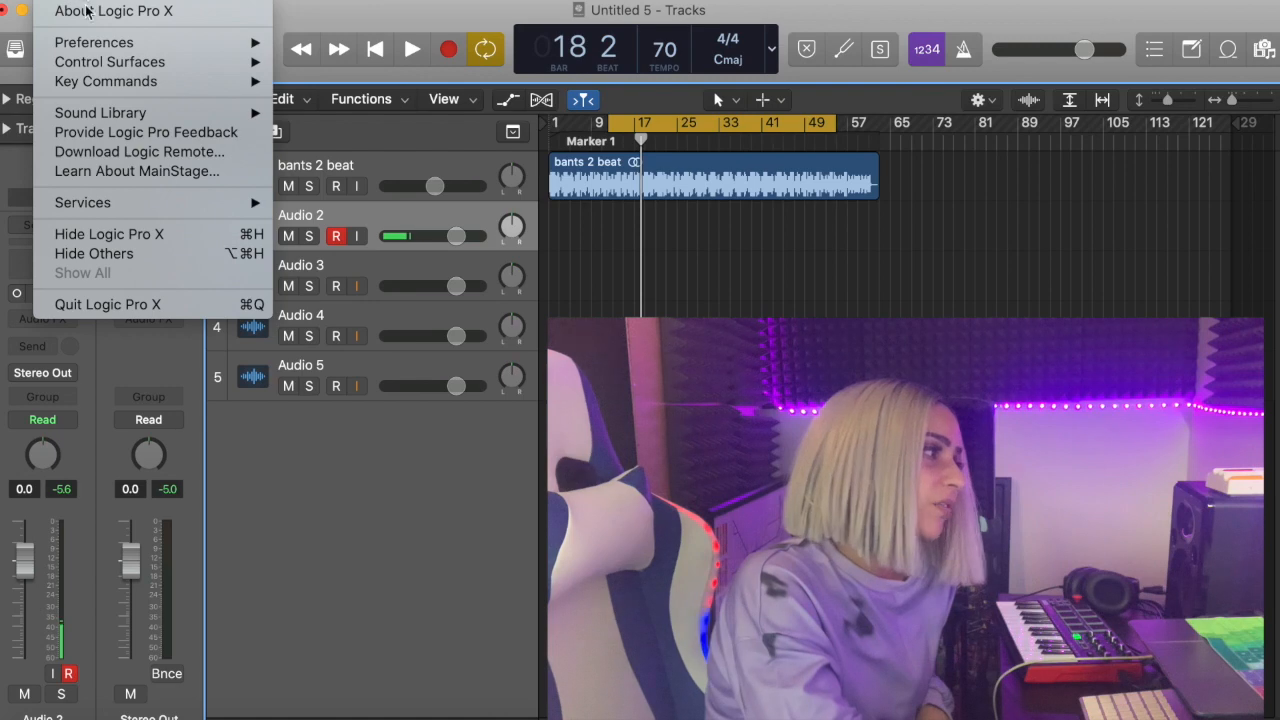
mouse_move(94, 46)
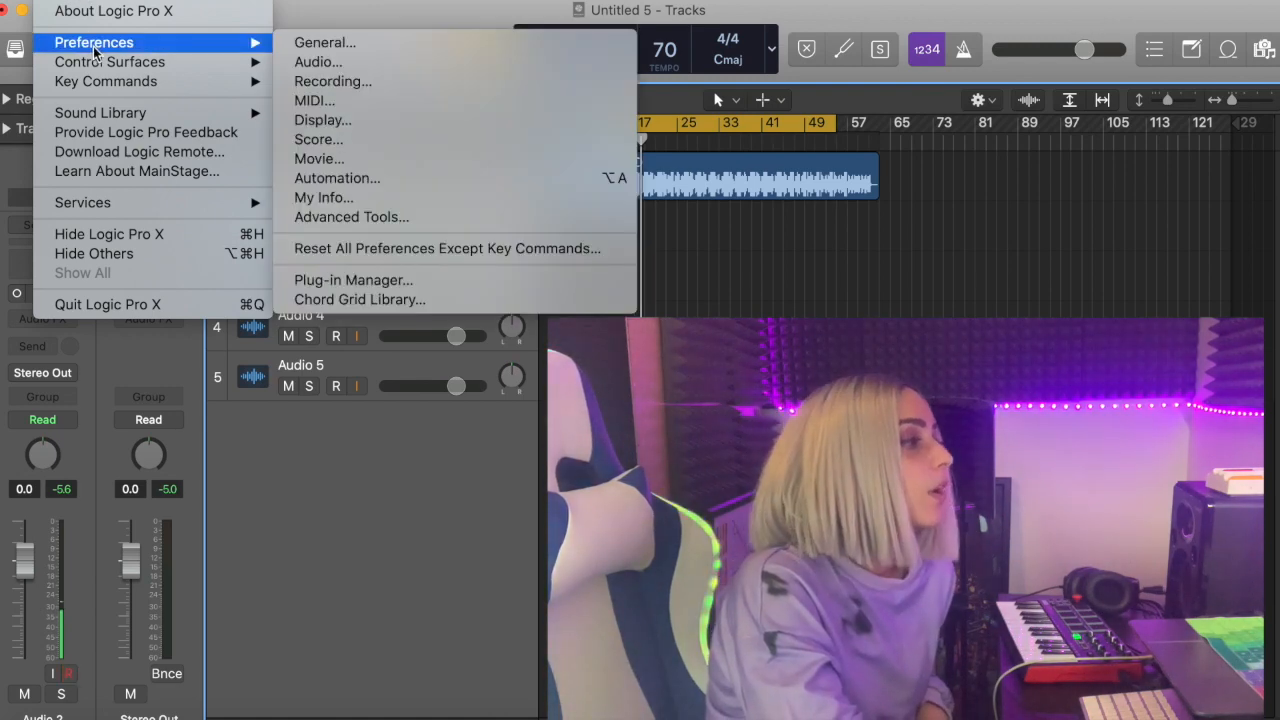
click(313, 62)
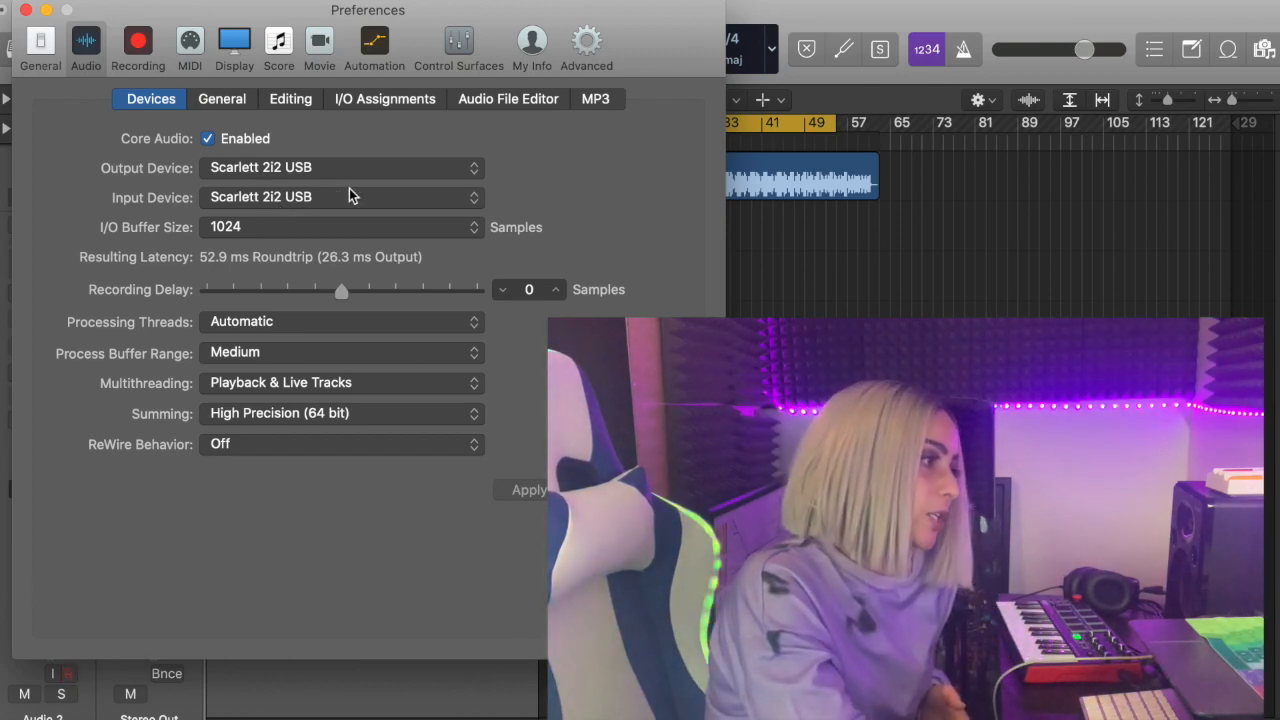
click(474, 170)
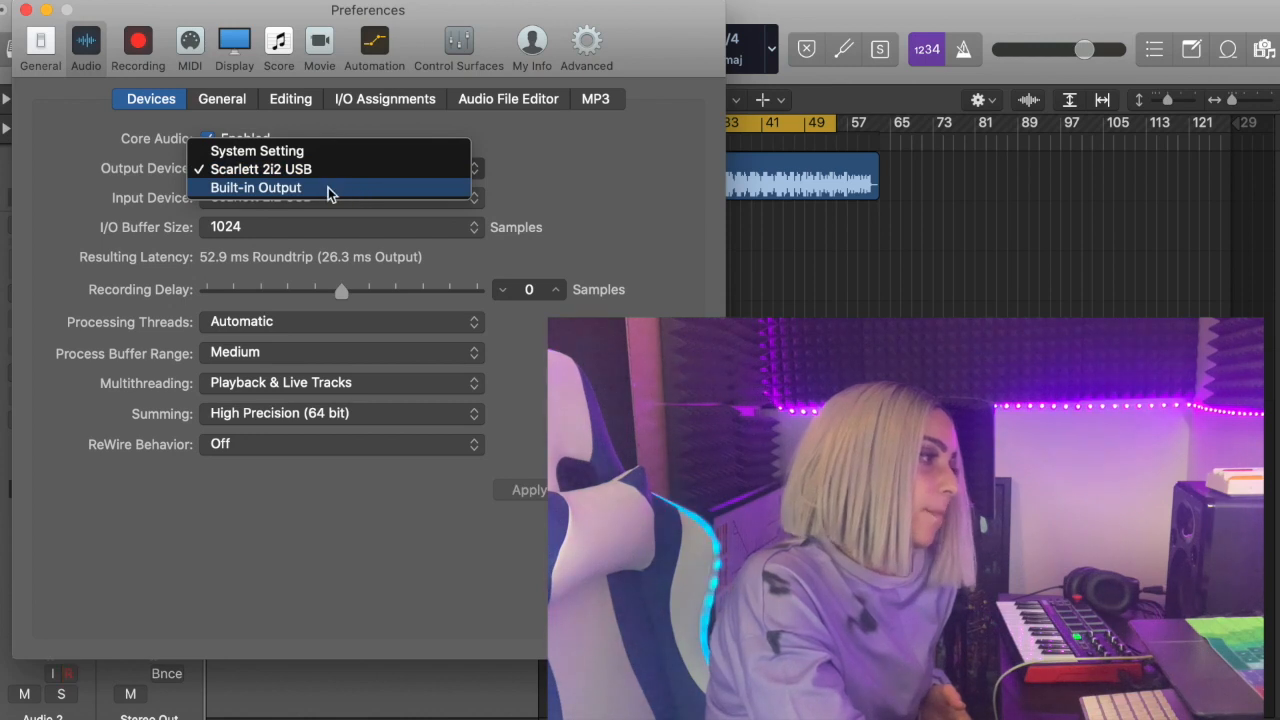
click(553, 161)
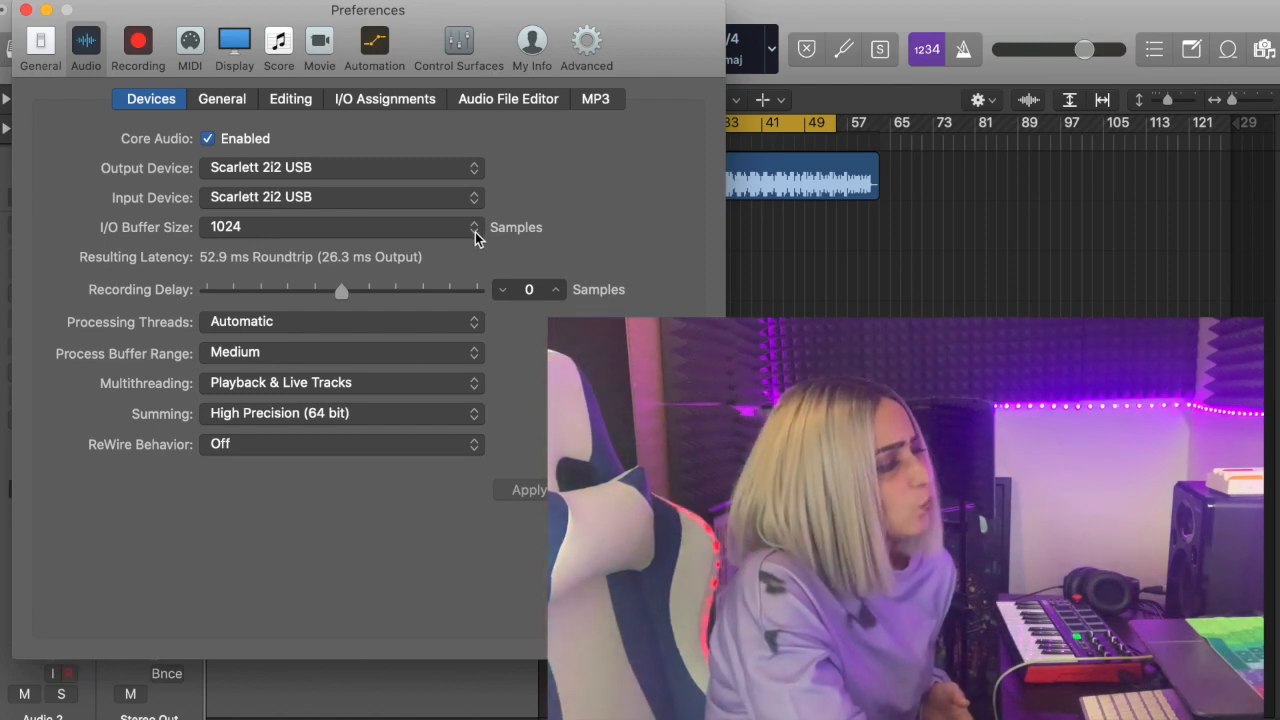
Set the I/O buffer size to 128 samples, apply the change and close the preferences.
click(475, 232)
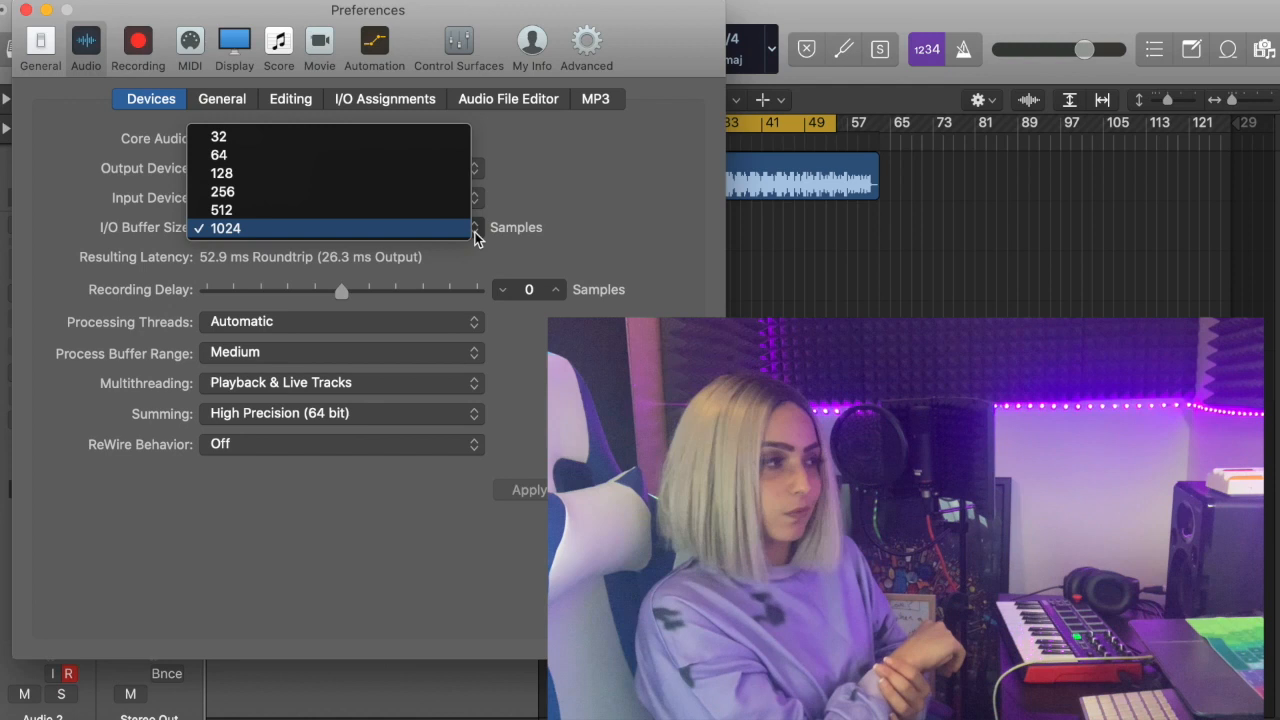
click(258, 178)
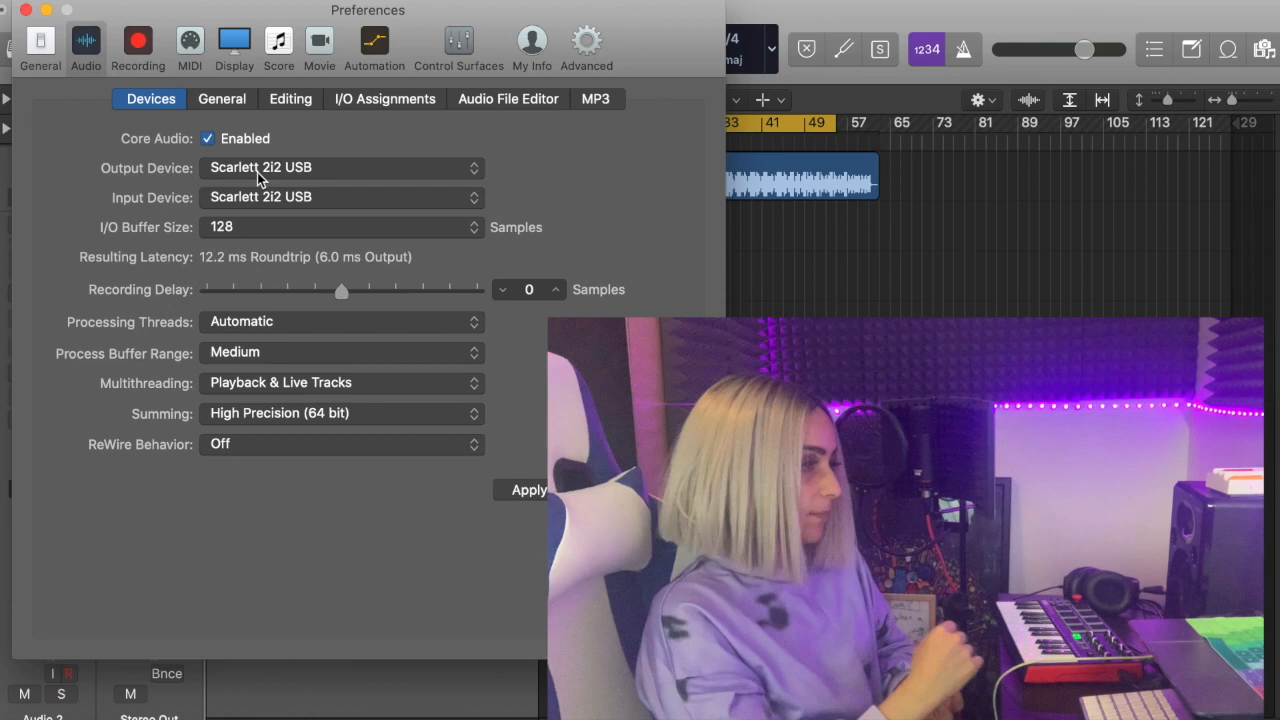
click(262, 229)
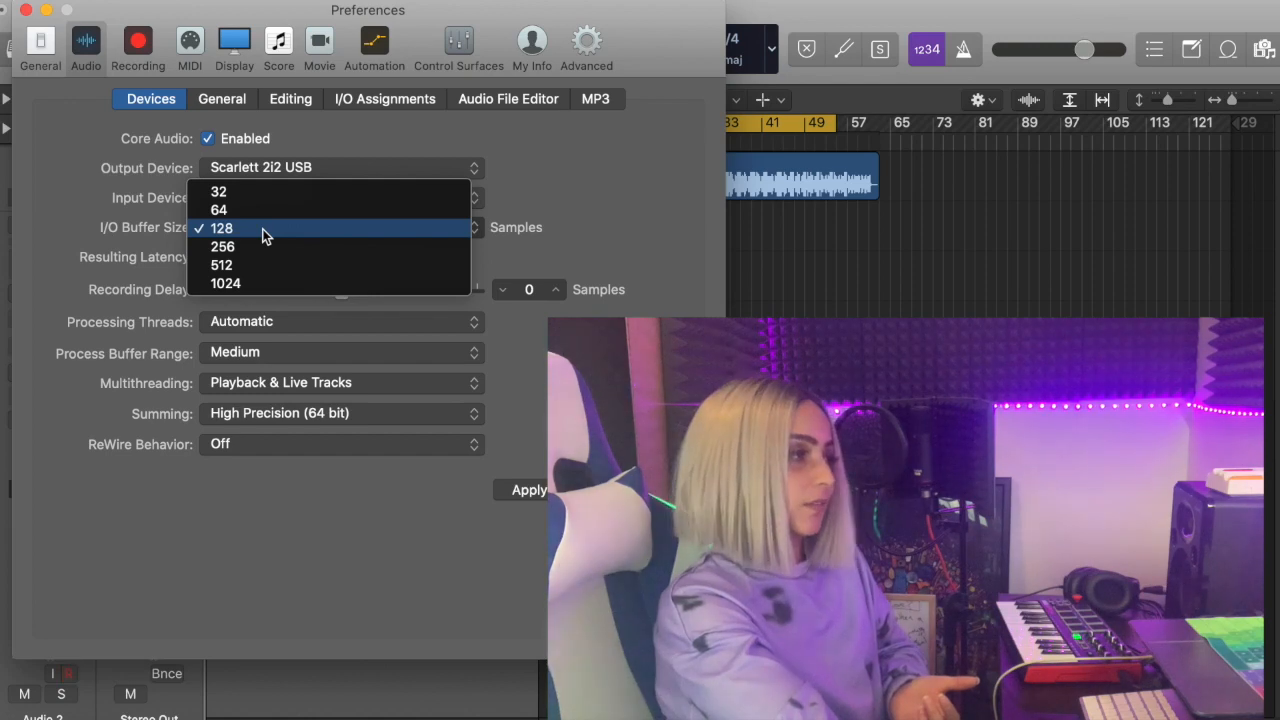
click(265, 234)
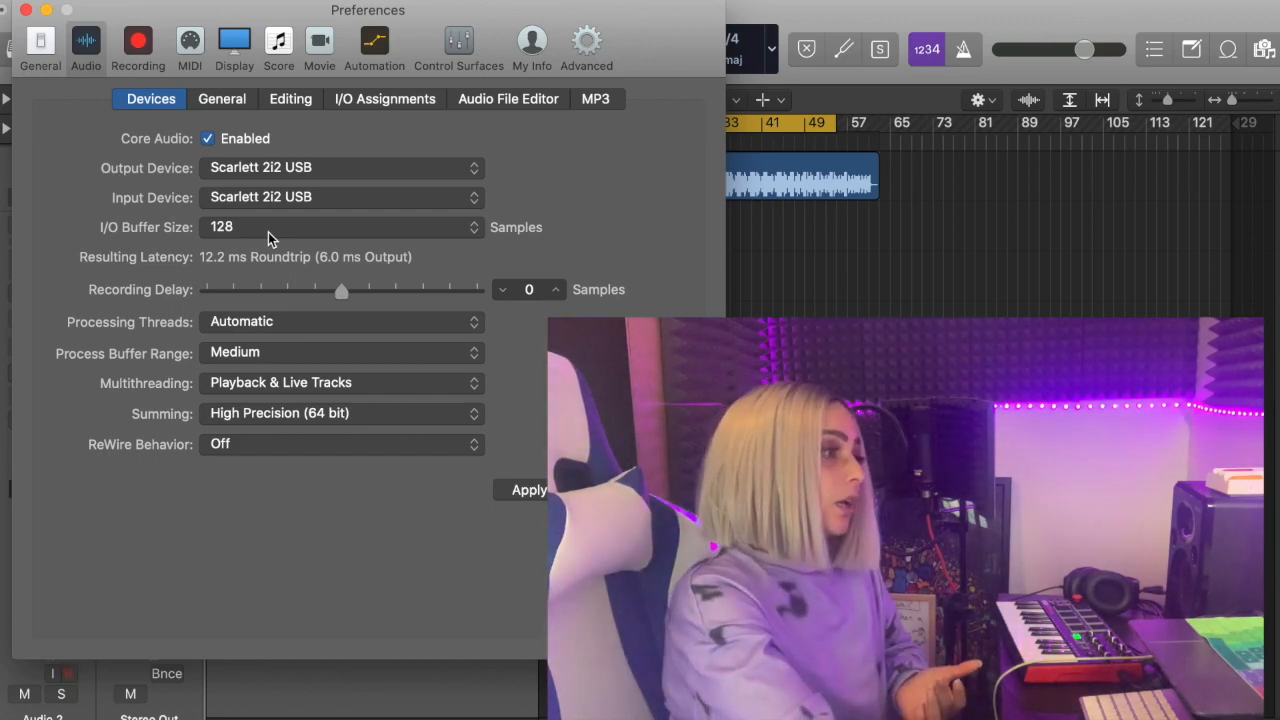
click(268, 232)
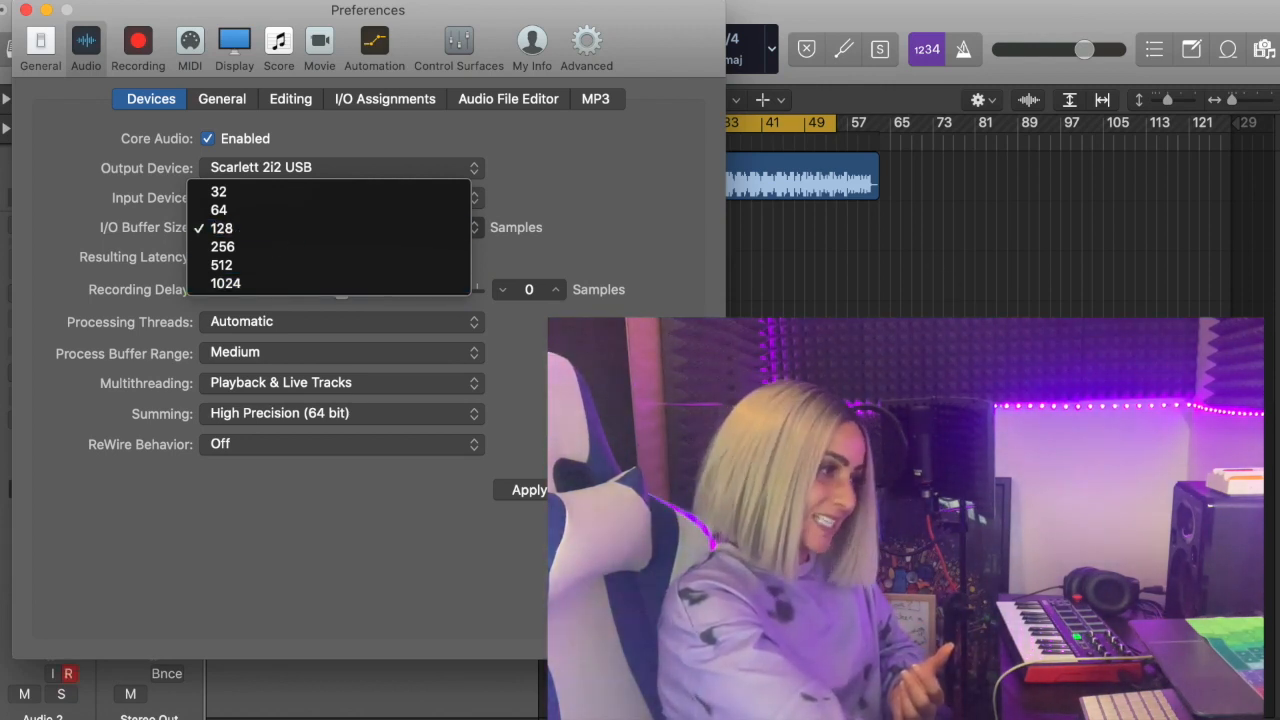
key(Escape)
click(525, 490)
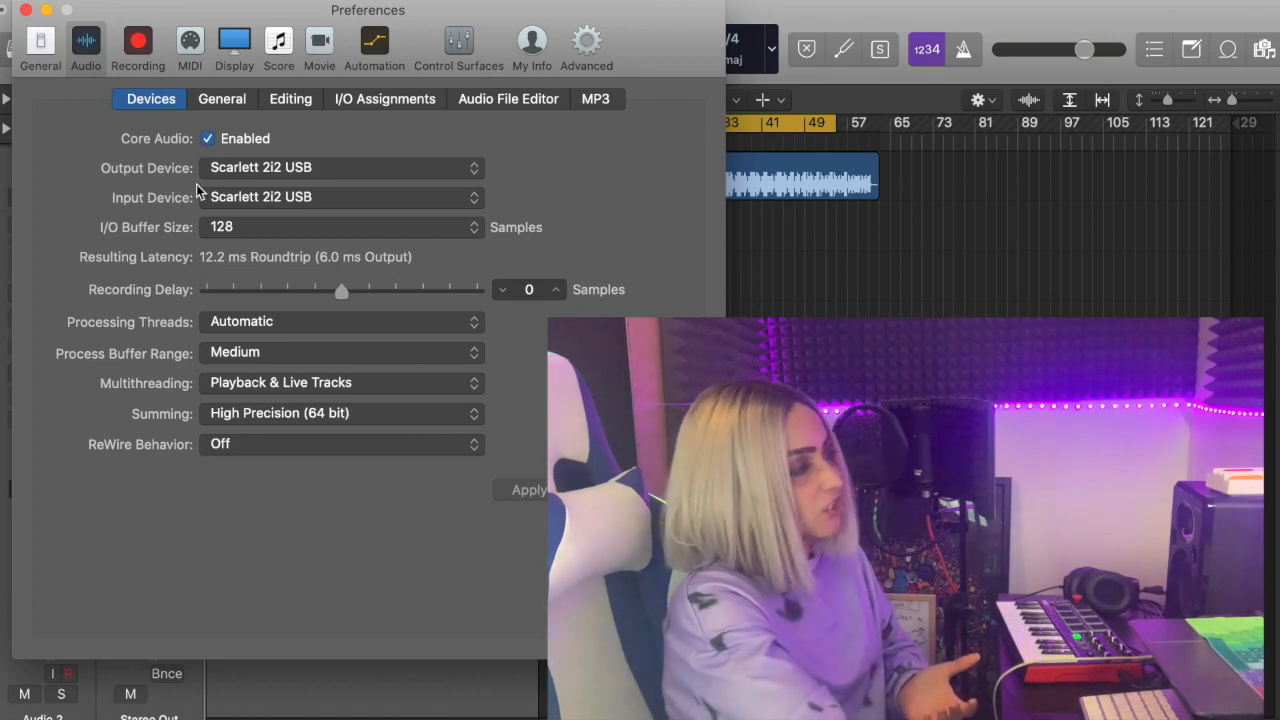
click(26, 11)
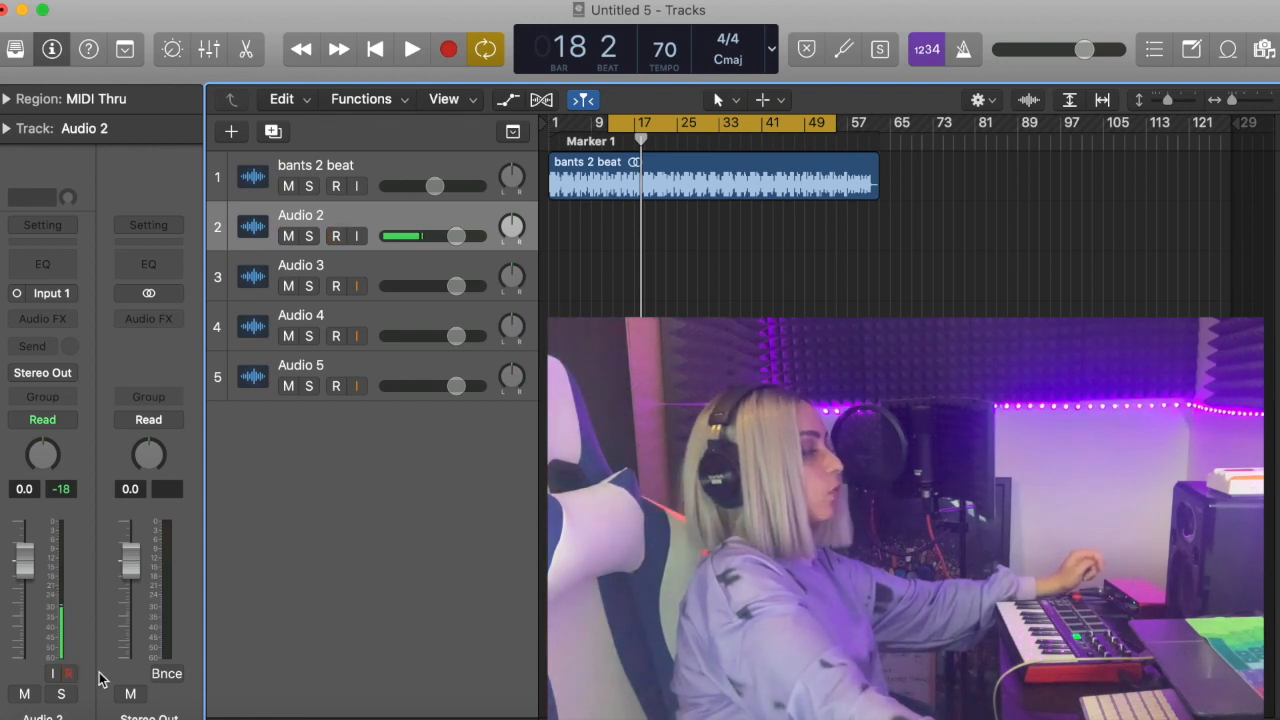
Record a short take on the Audio 2 track from the cycle start at bar 12, and try to undo the cycle recording.
click(68, 673)
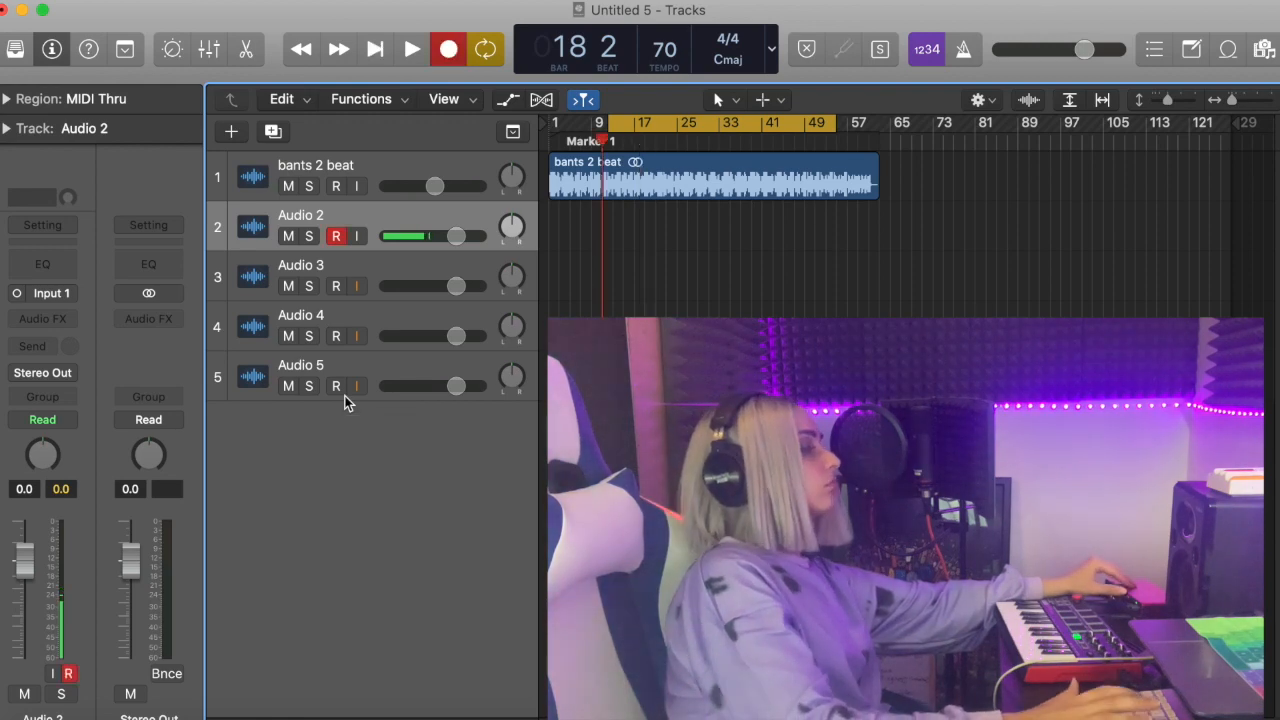
key(space)
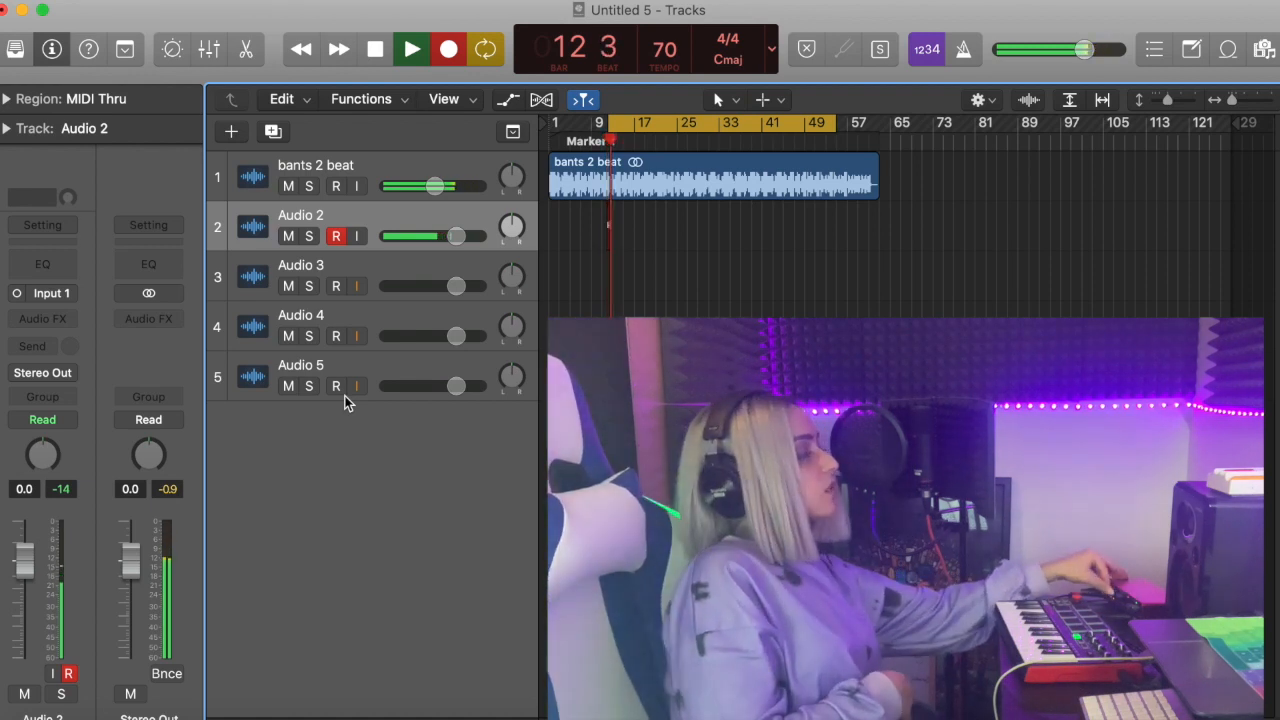
key(space)
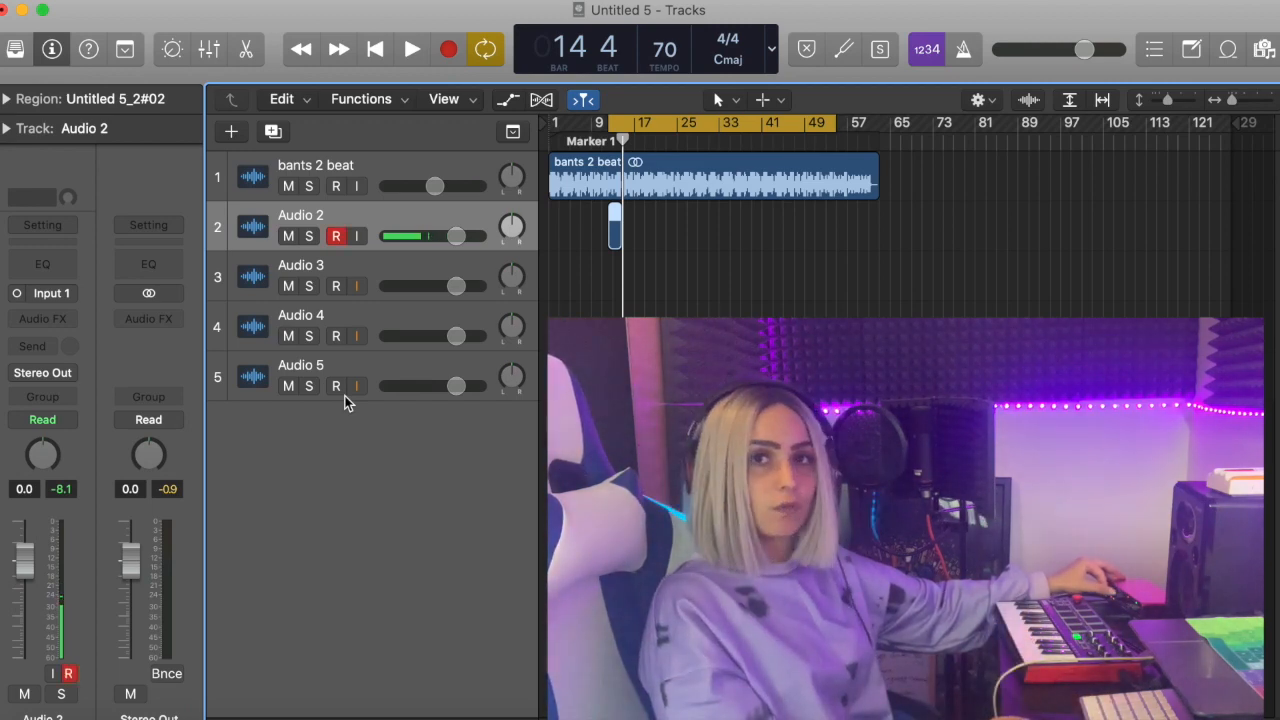
click(200, 1)
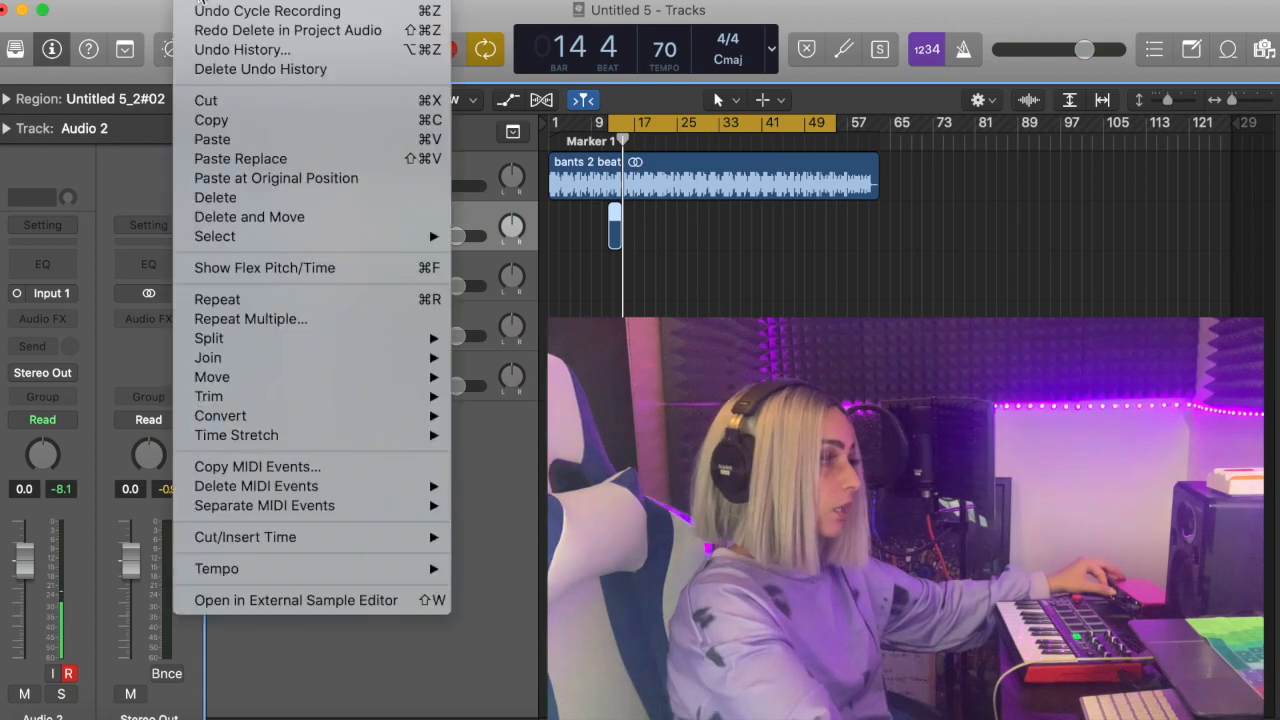
click(246, 12)
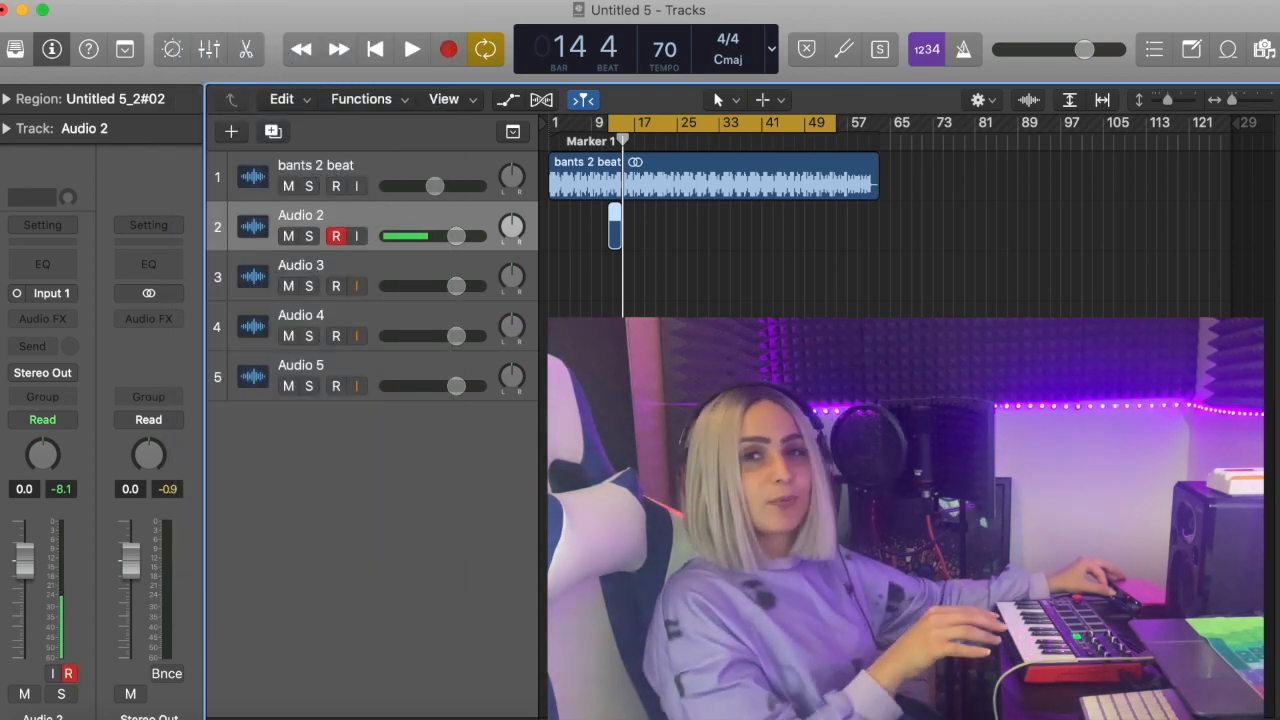
Play the cycle briefly, then delete the short take on Audio 2 along with its recorded audio file.
key(space)
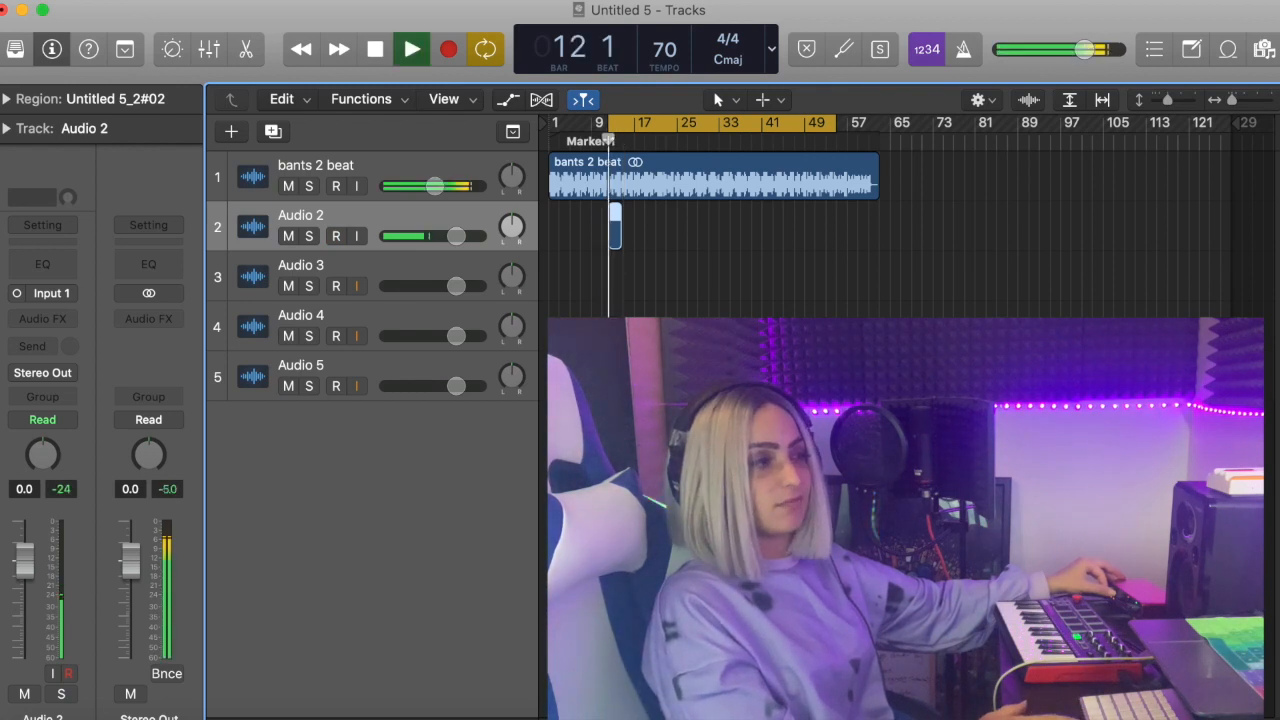
key(space)
key(Delete)
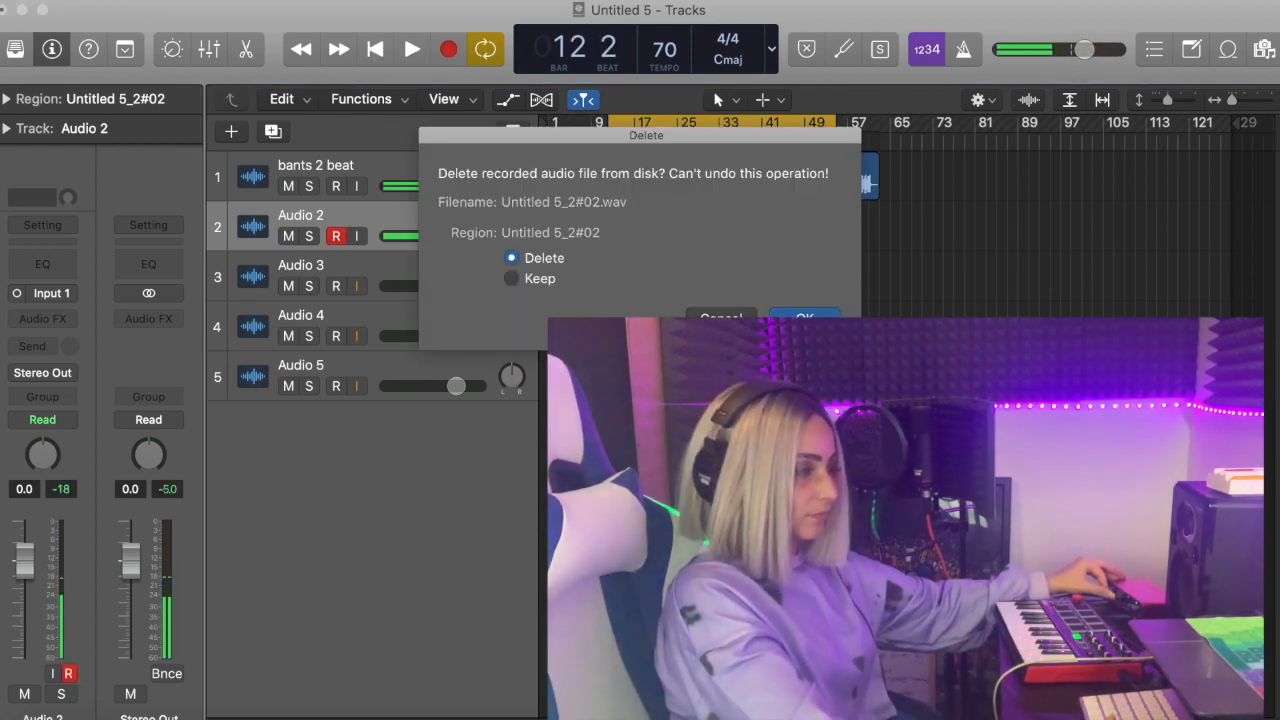
key(Return)
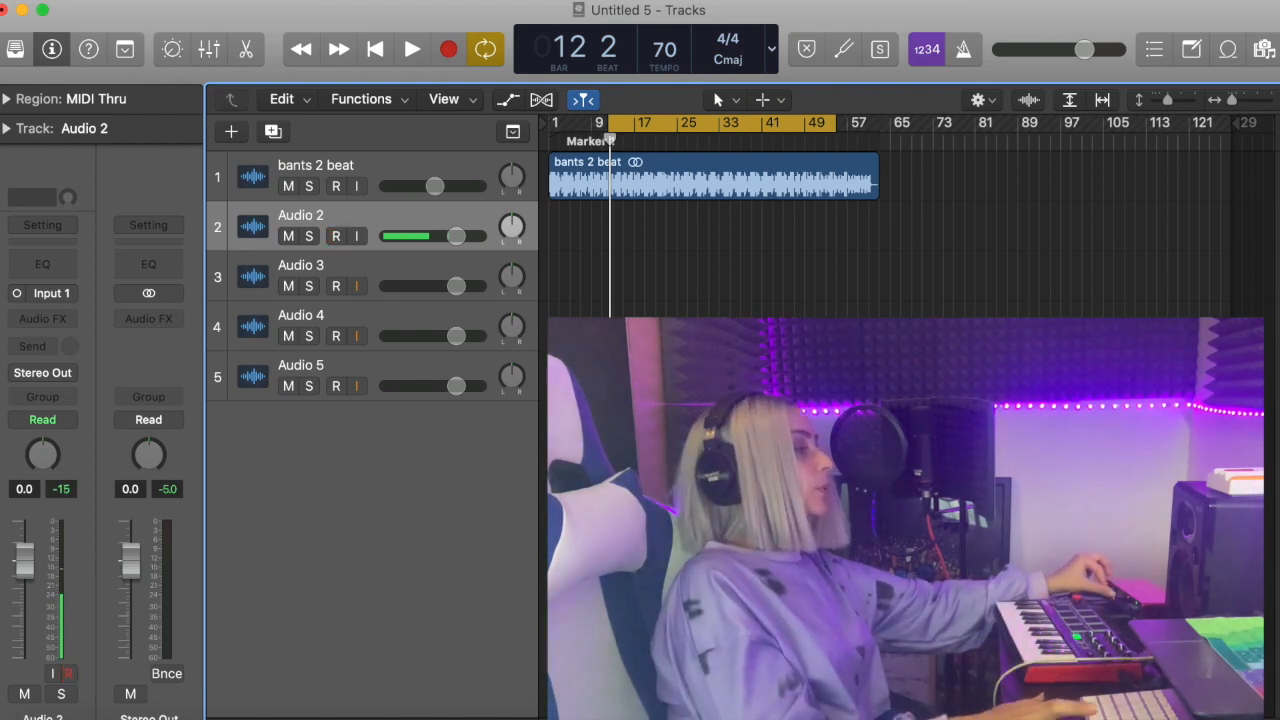
Run the beat through the cycle and record a new vocal take on Audio 2 up to about bar 17.
key(space)
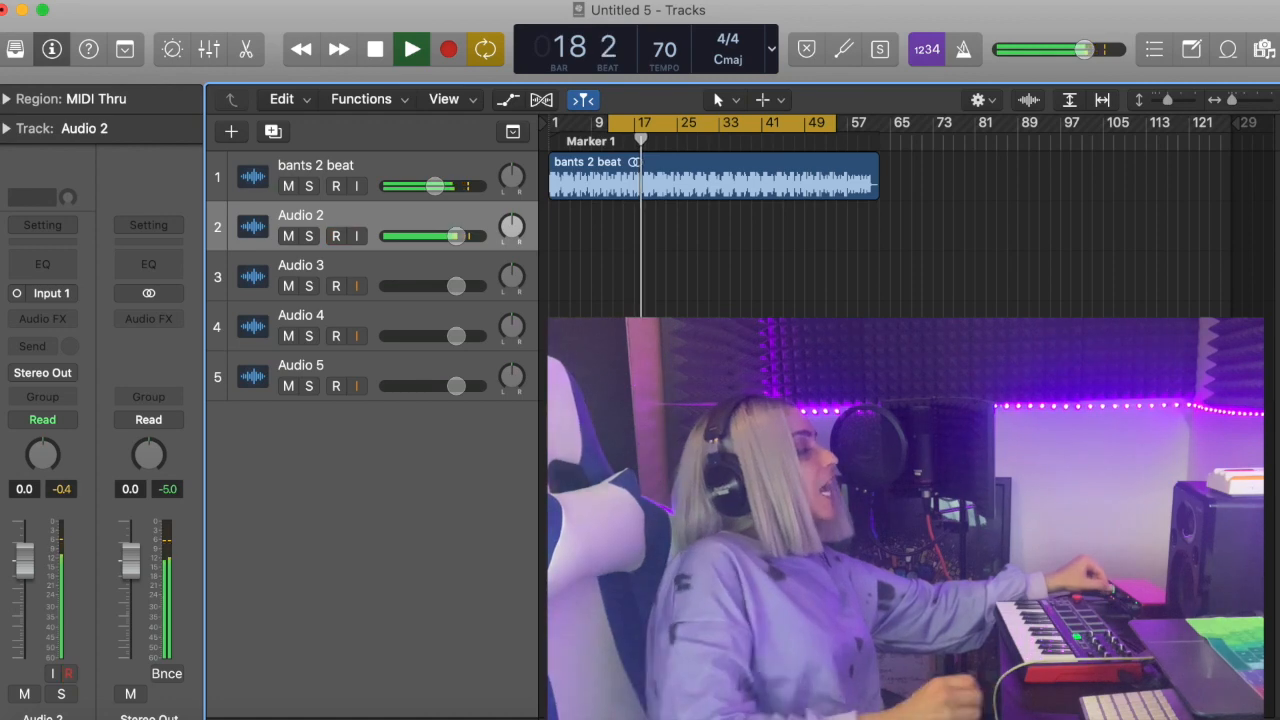
key(space)
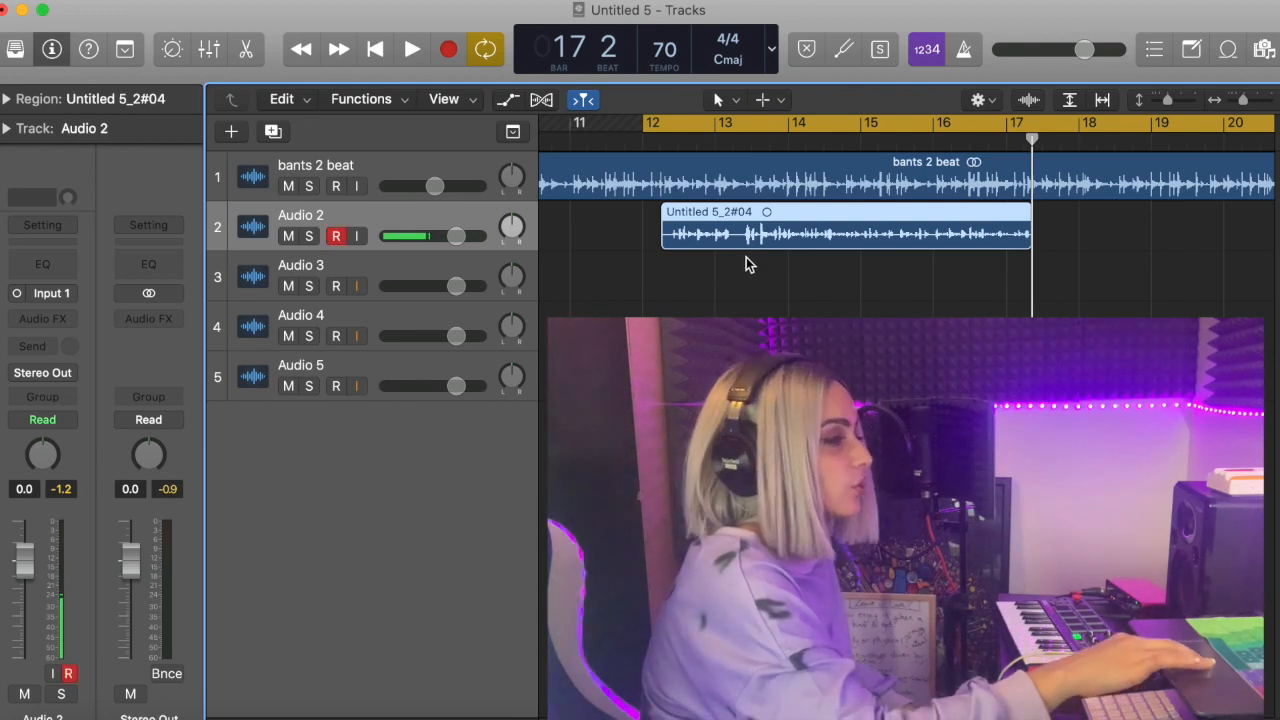
Examine the new Audio 2 take's waveform up close with slightly taller tracks, and play it back over the beat.
scroll(750, 254, up, 5)
scroll(750, 254, down, 5)
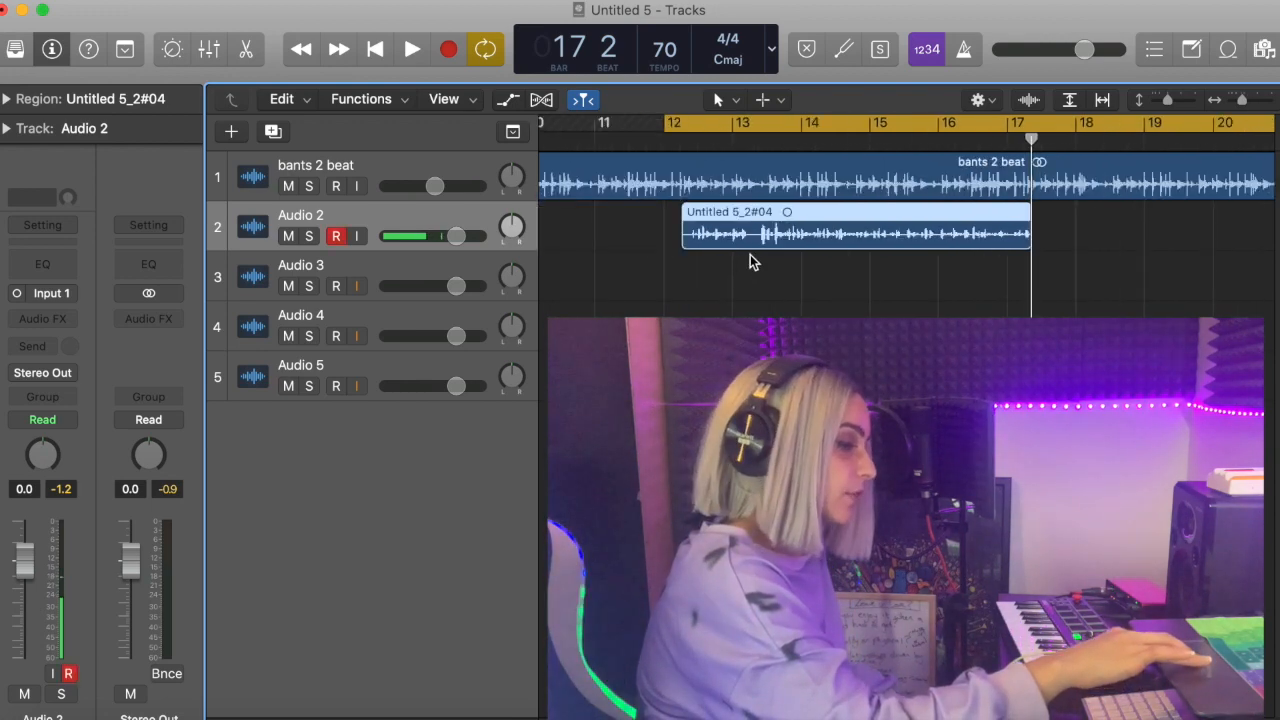
scroll(750, 255, down, 4)
scroll(750, 255, up, 5)
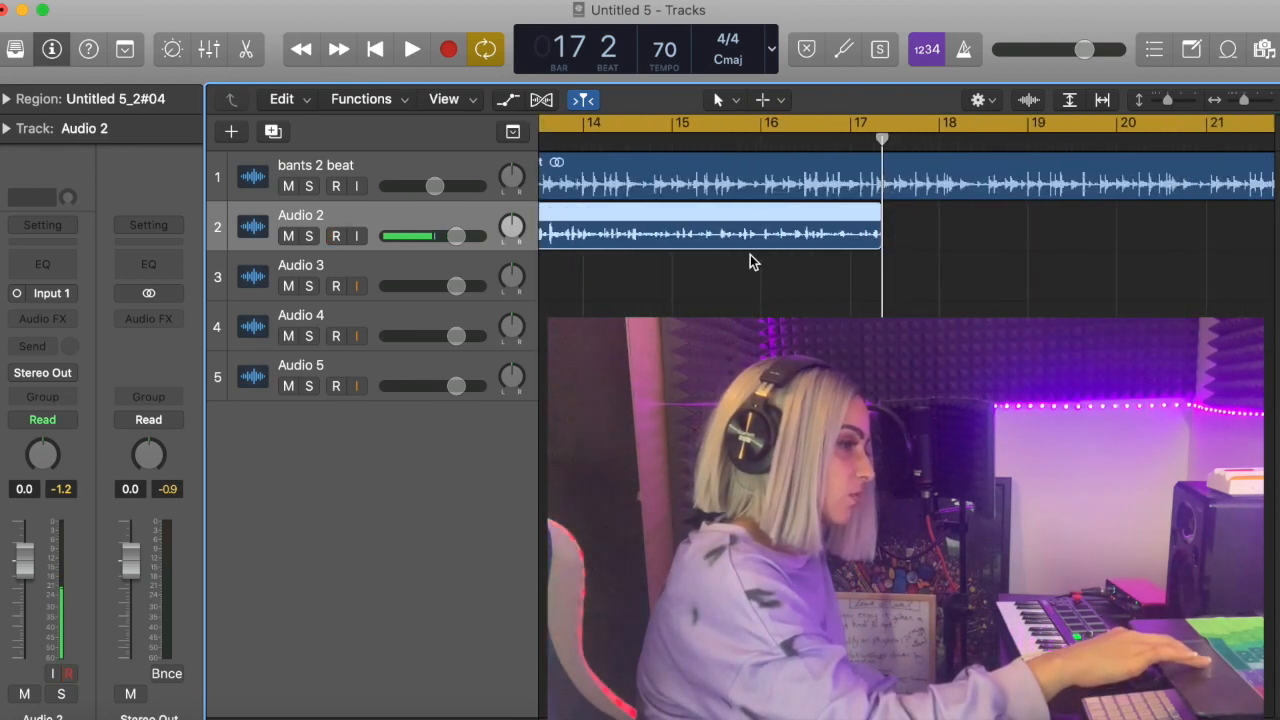
scroll(750, 262, down, 2)
scroll(750, 262, down, 6)
scroll(753, 262, up, 3)
scroll(753, 262, up, 4)
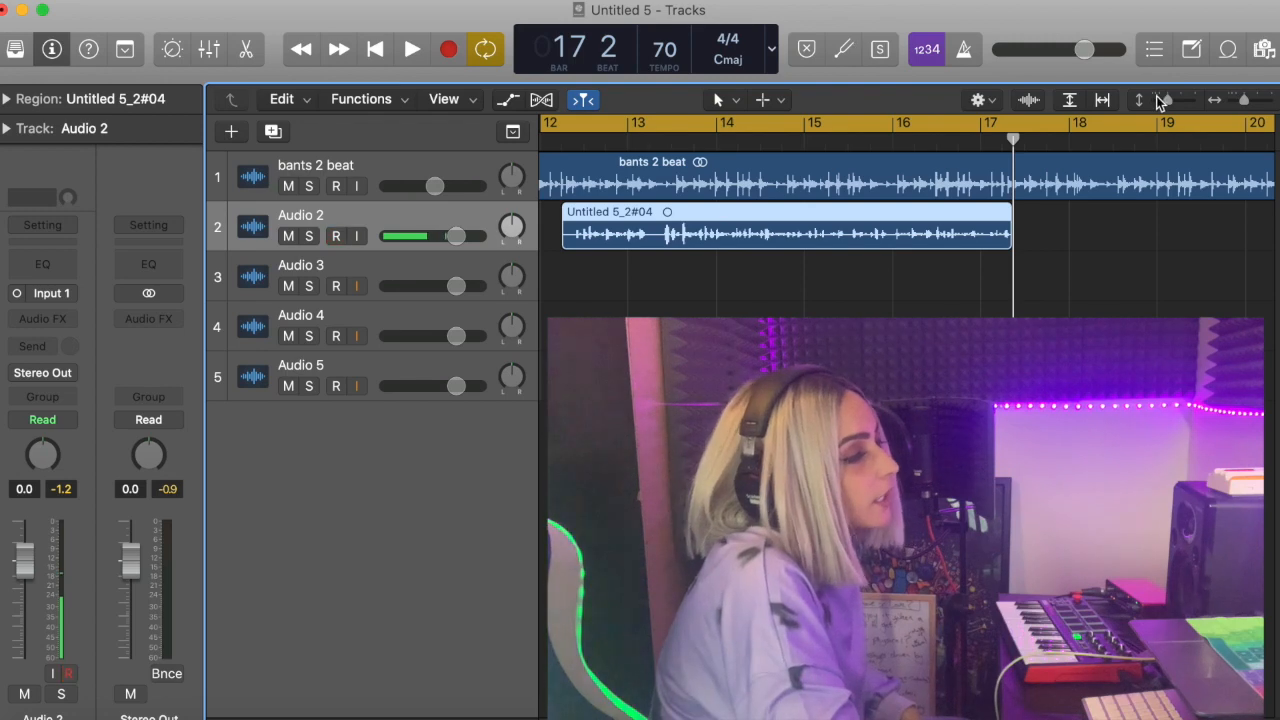
drag(1170, 100, 1243, 108)
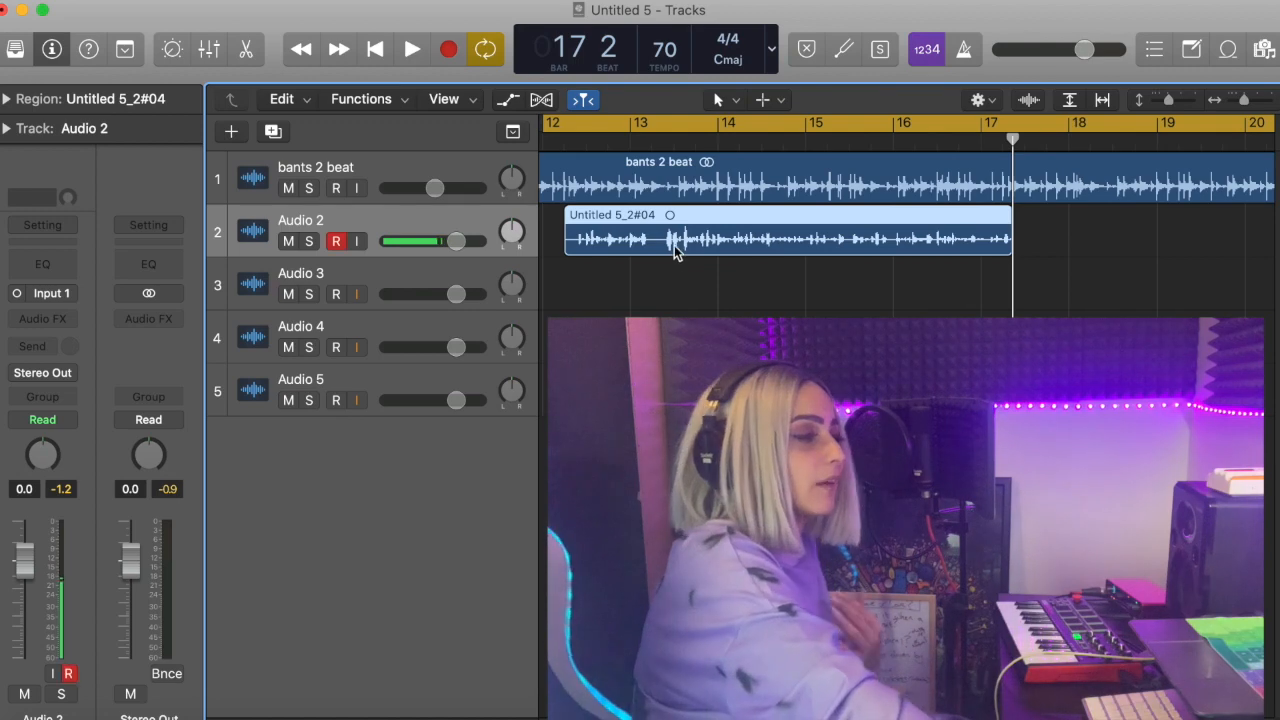
key(space)
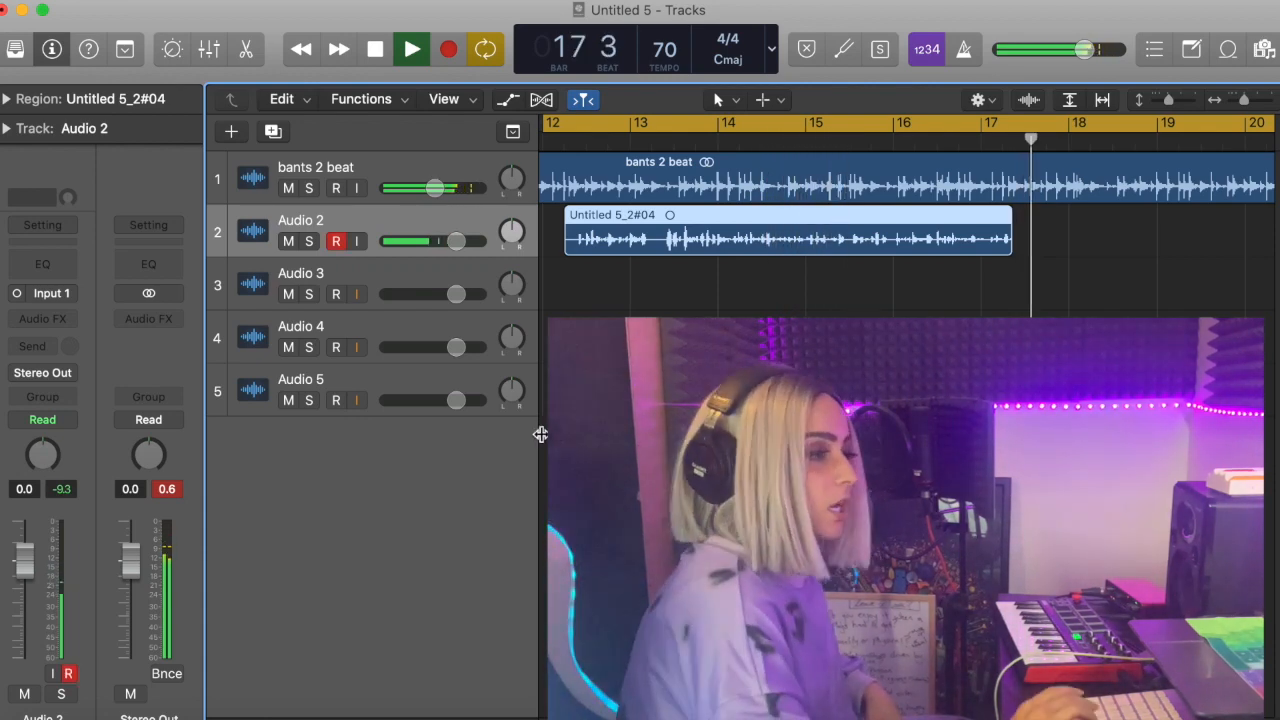
key(space)
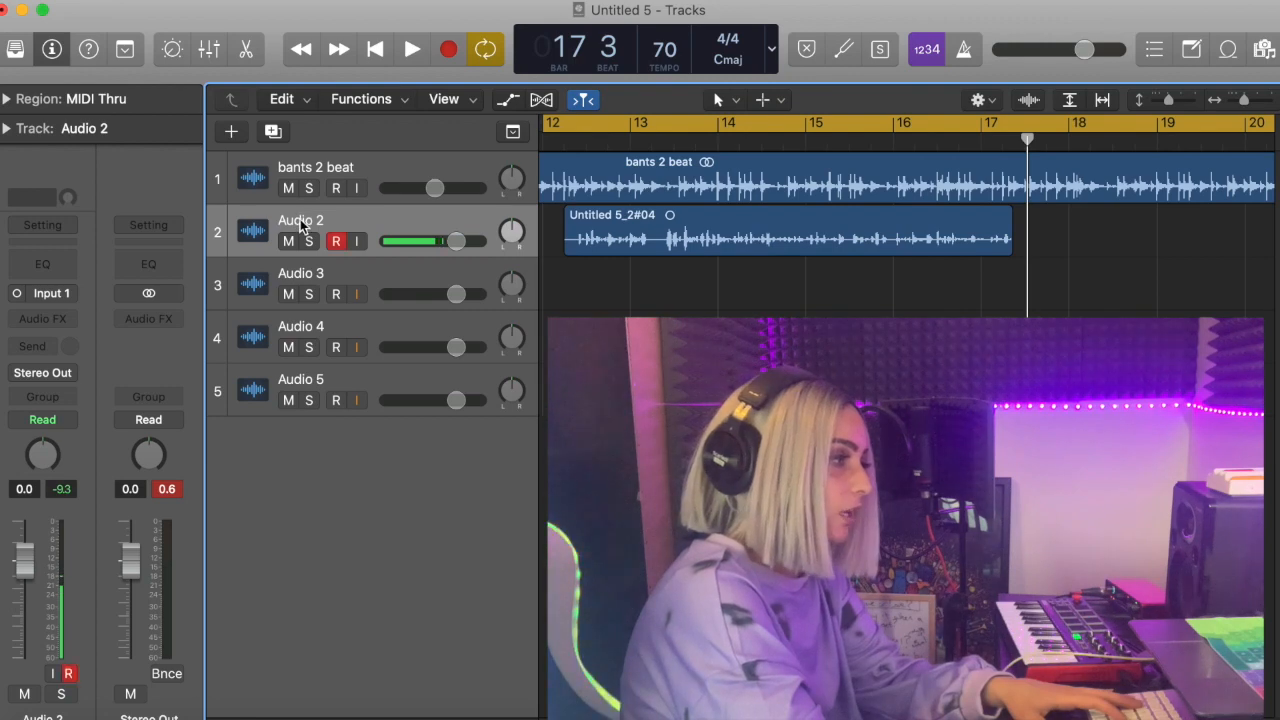
Rename the Audio 2 track to "lead vocal".
double_click(303, 222)
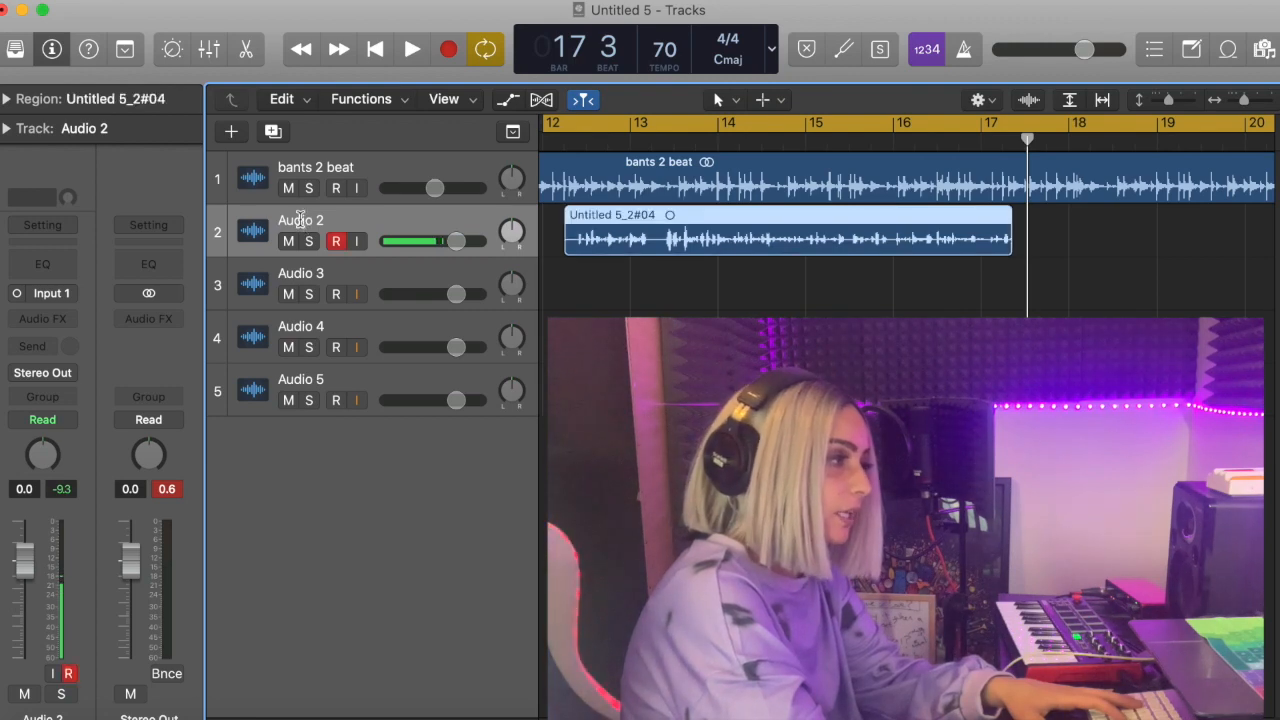
text(le)
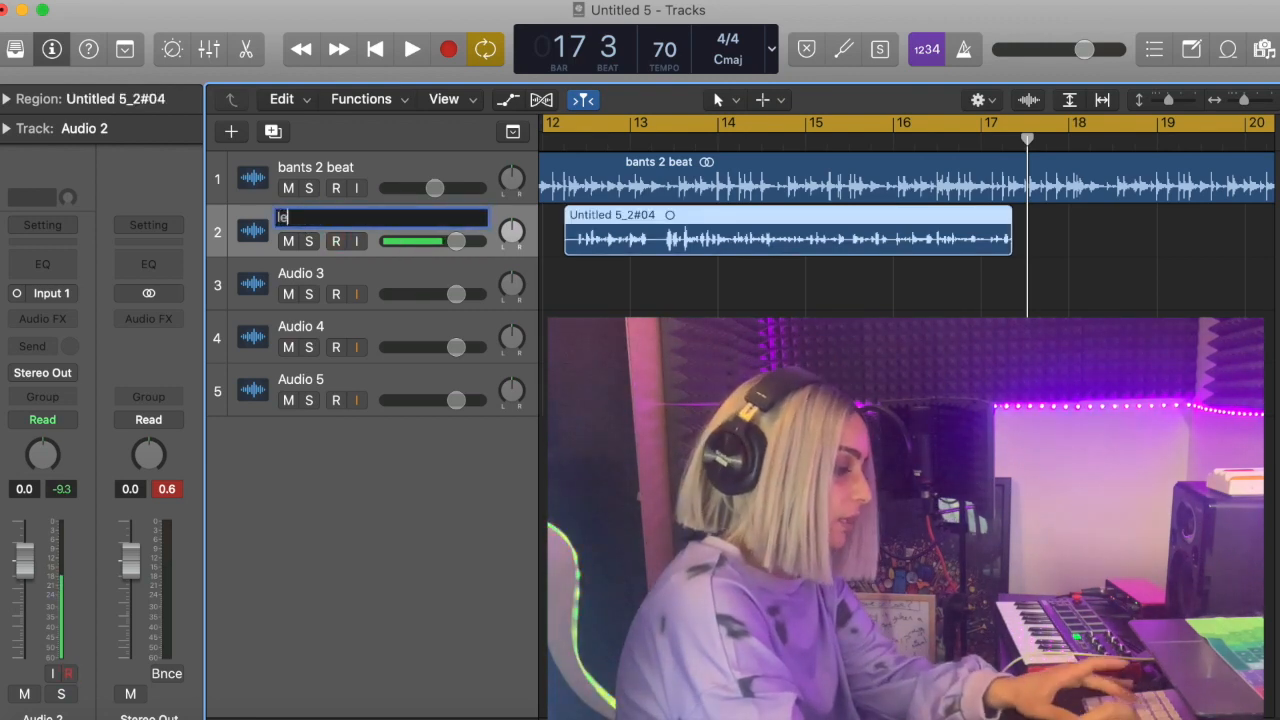
text(ad vocal)
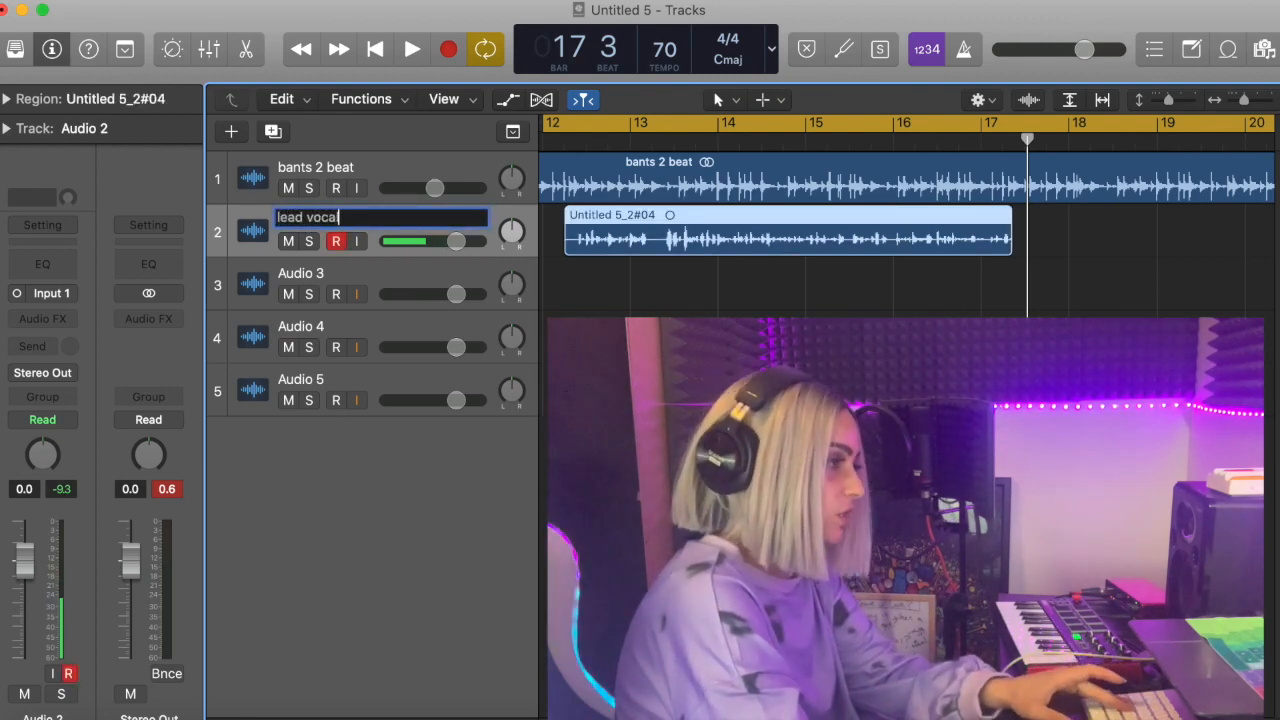
key(Return)
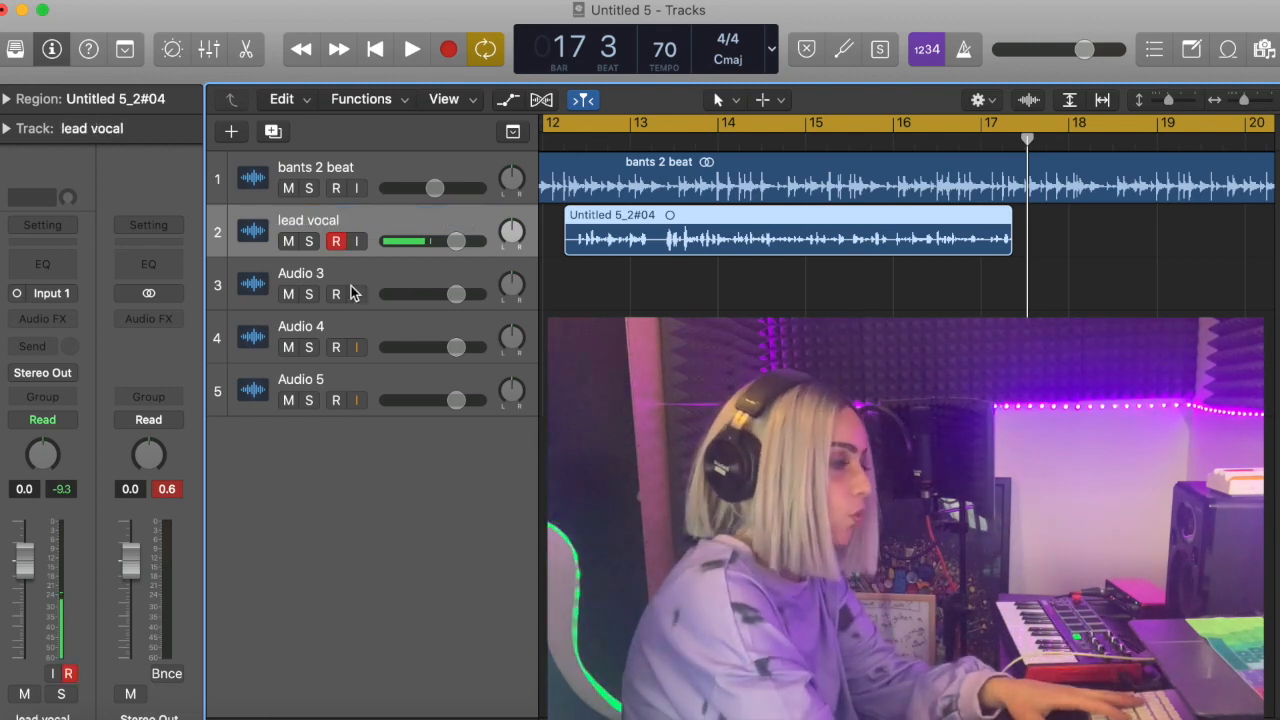
Arm Audio 3 instead of the lead vocal with input monitoring off, and record a take from bar 12 to about bar 17.
click(352, 281)
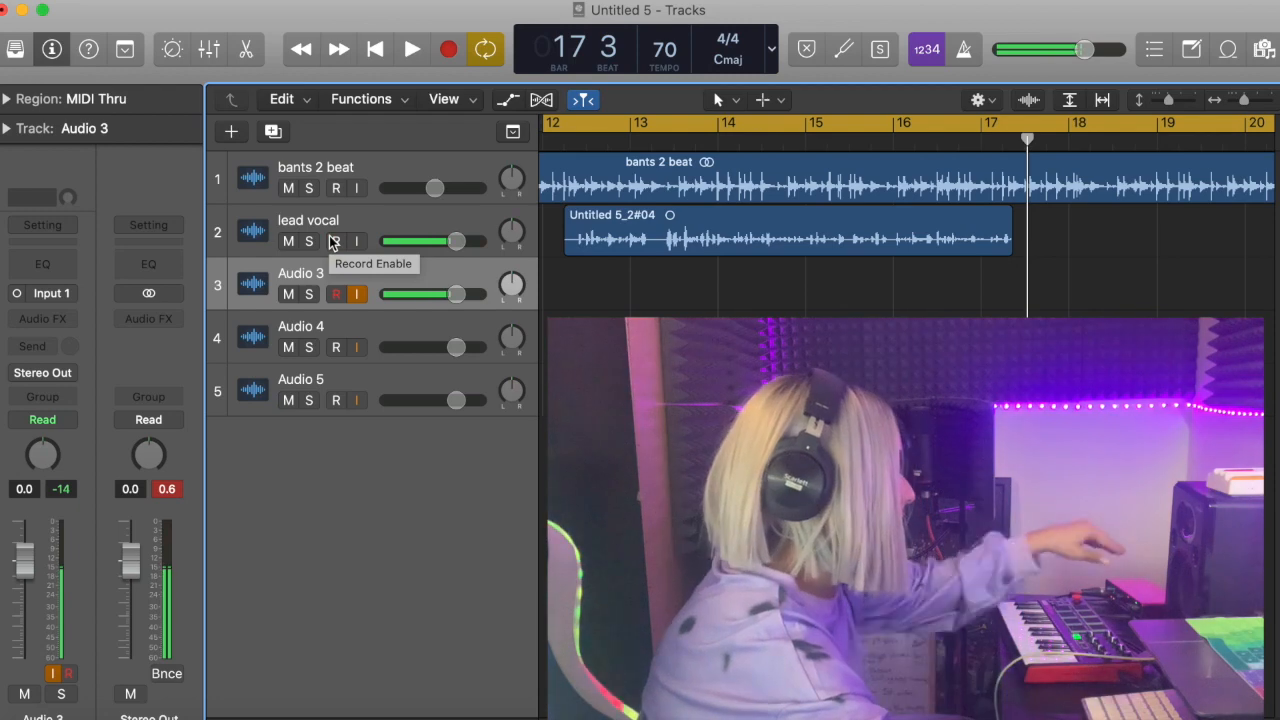
click(334, 241)
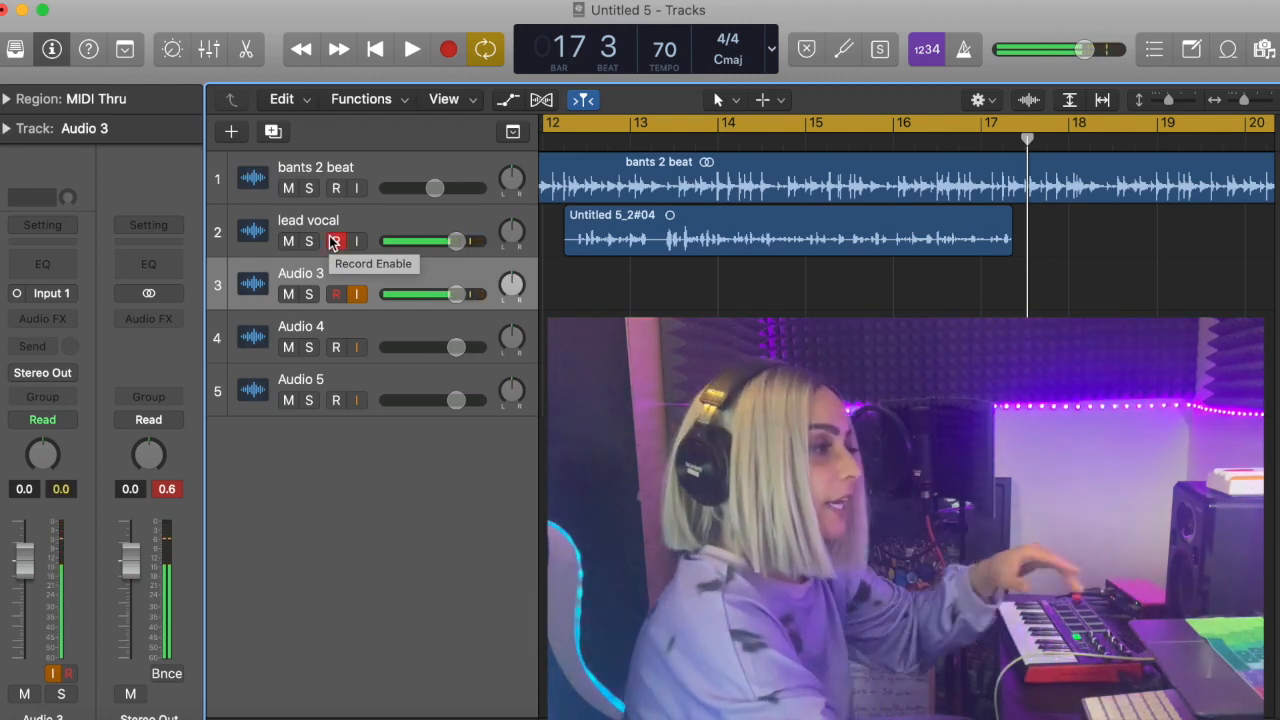
click(356, 294)
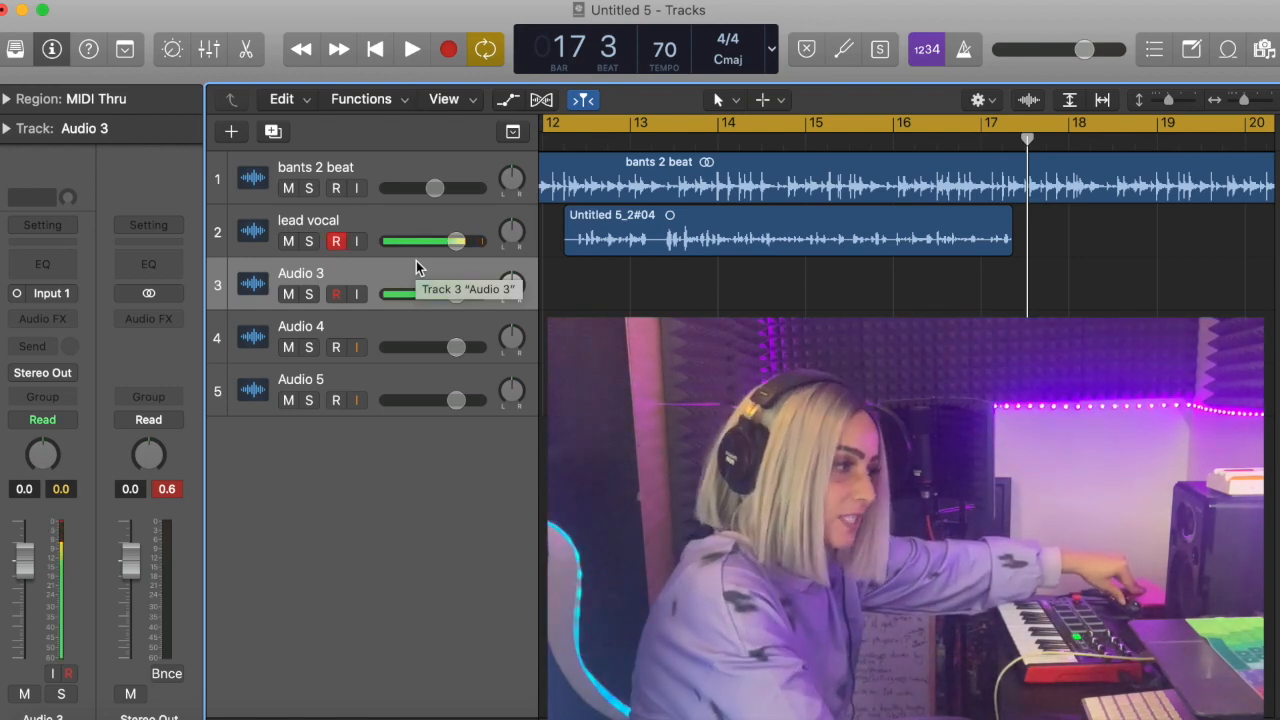
click(336, 294)
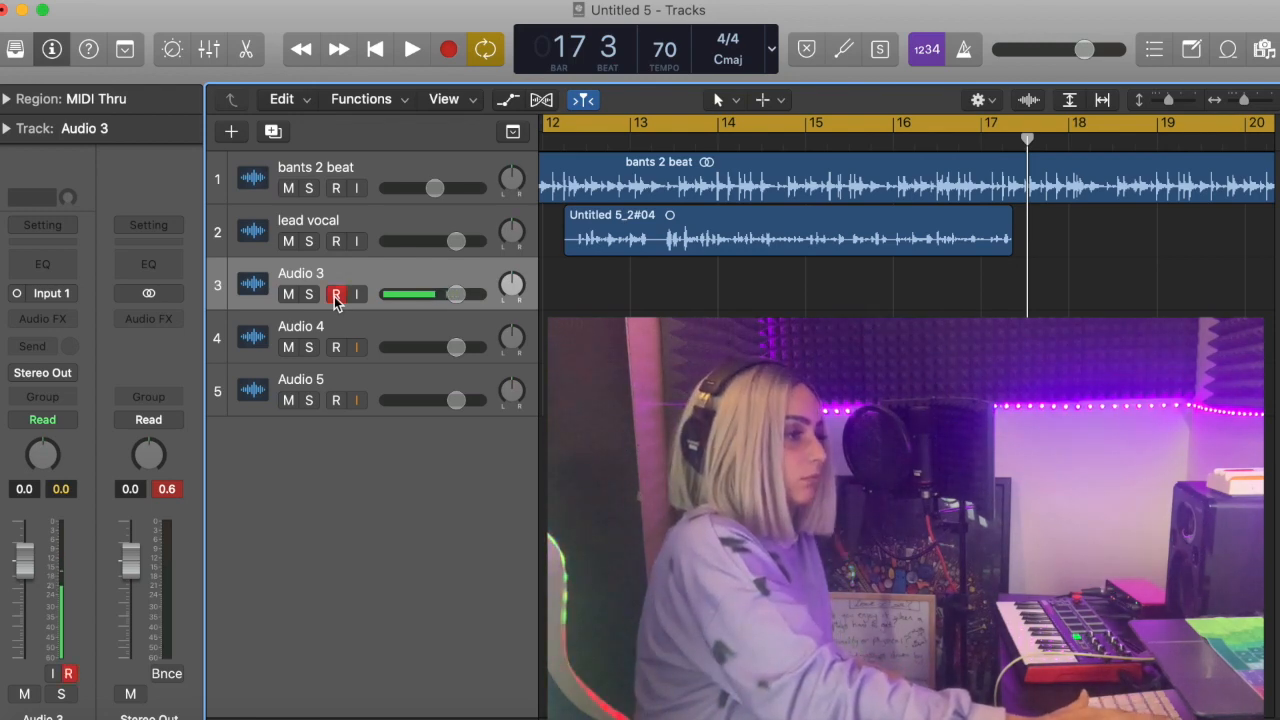
key(r)
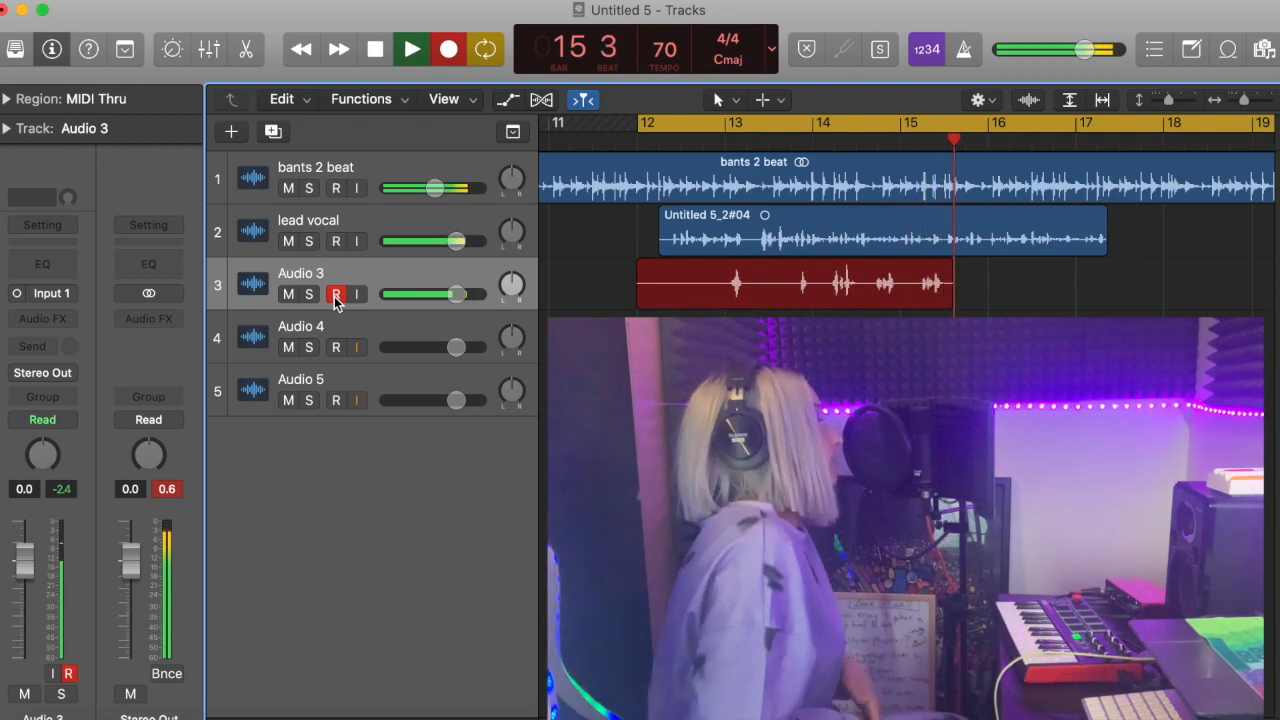
key(space)
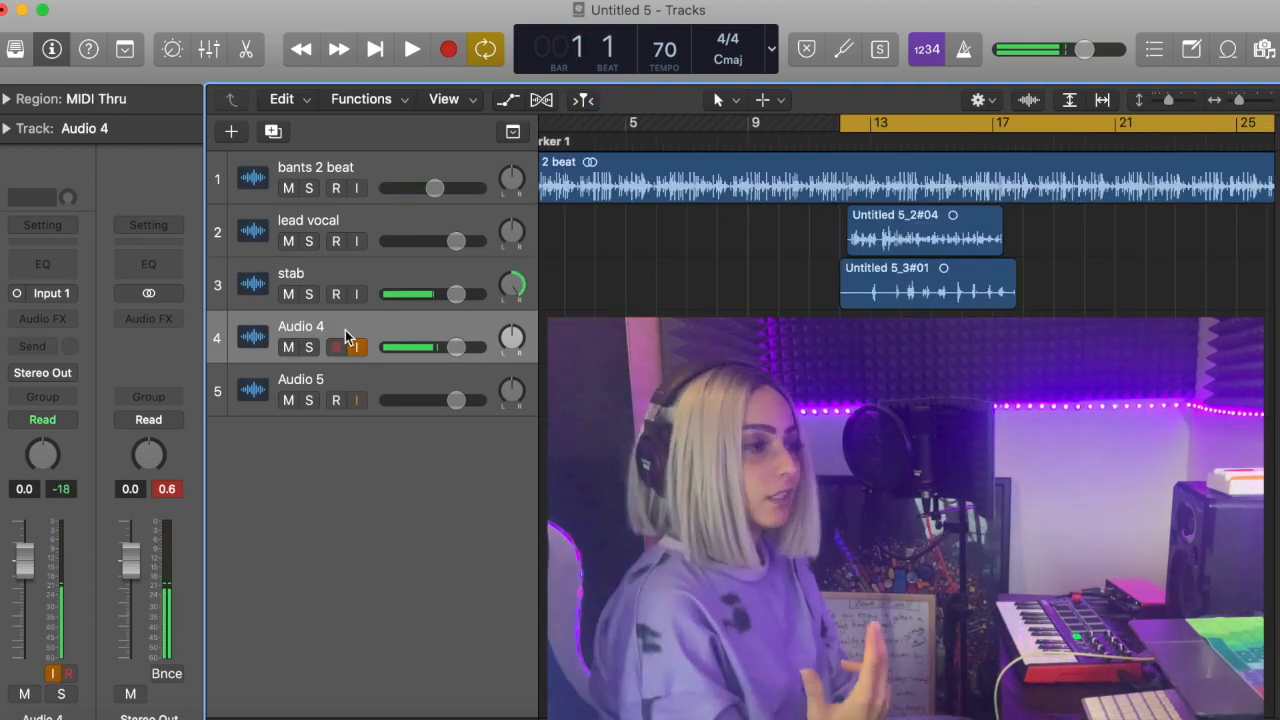
Arm Audio 4 for recording and record a vocal take on it from bar 12 to about bar 17.
click(336, 347)
key(r)
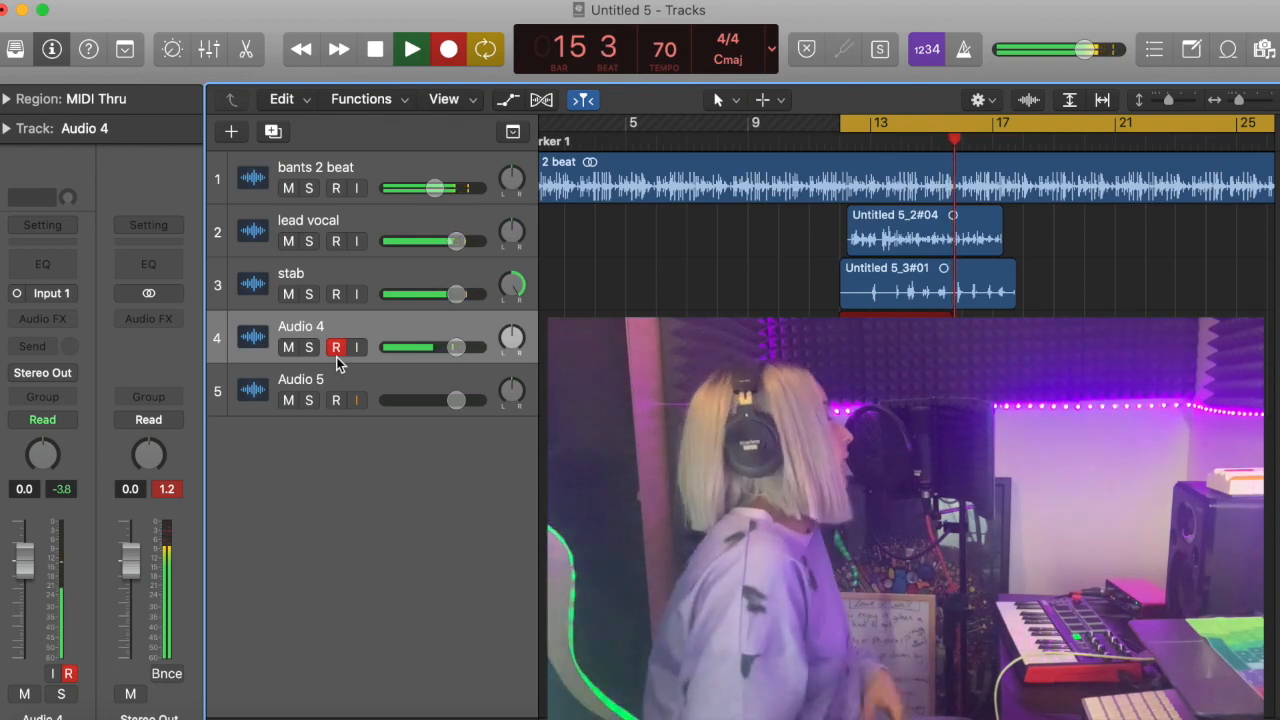
key(space)
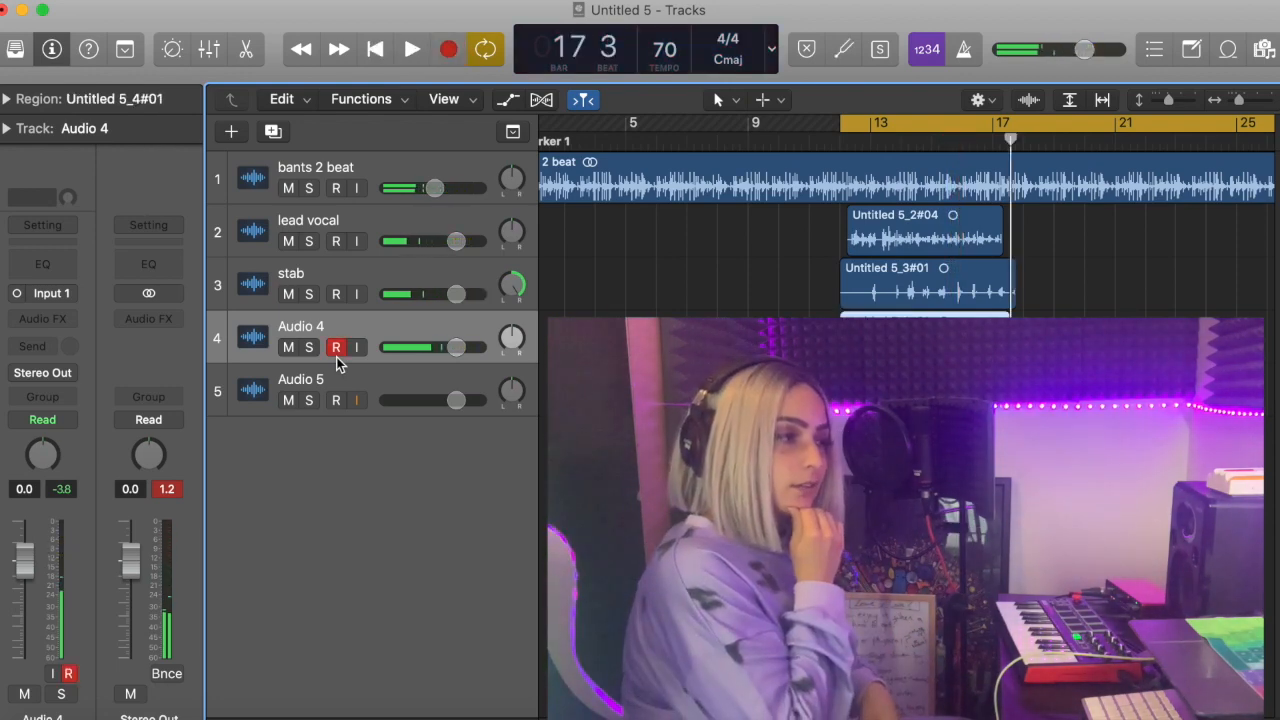
click(337, 356)
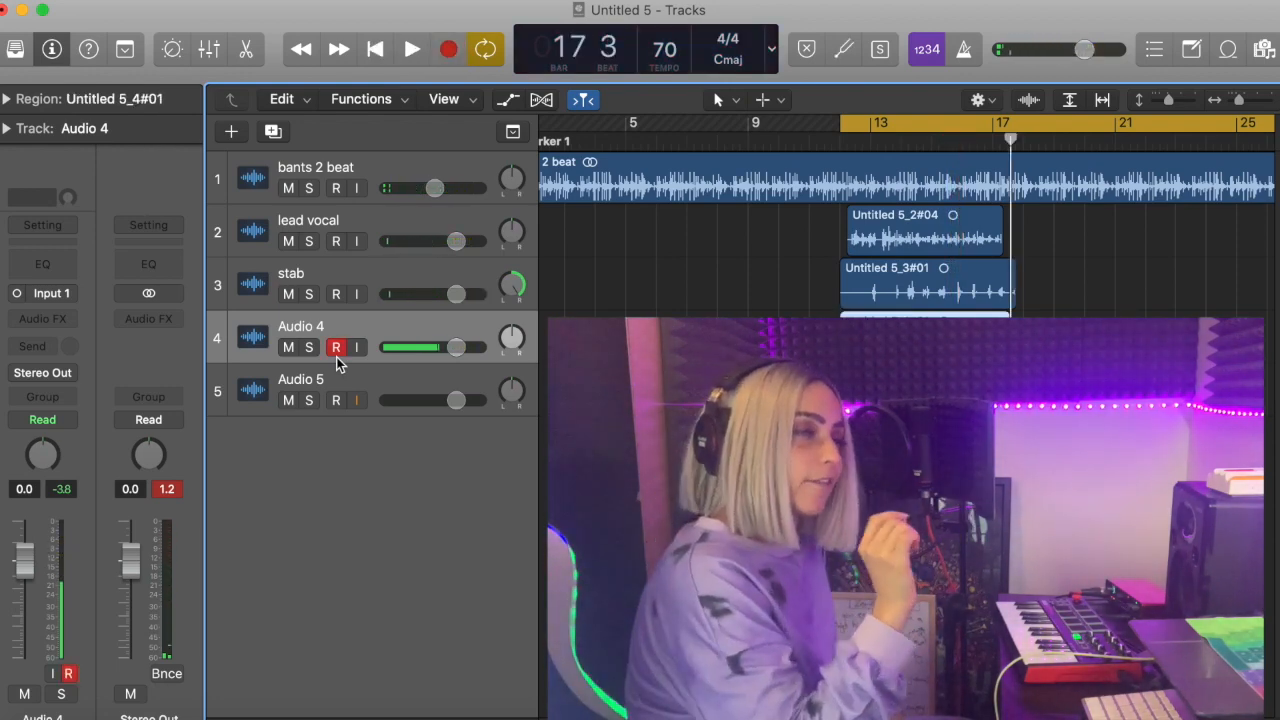
Pan the Audio 4 track left to -64, opposite the stab track.
click(390, 282)
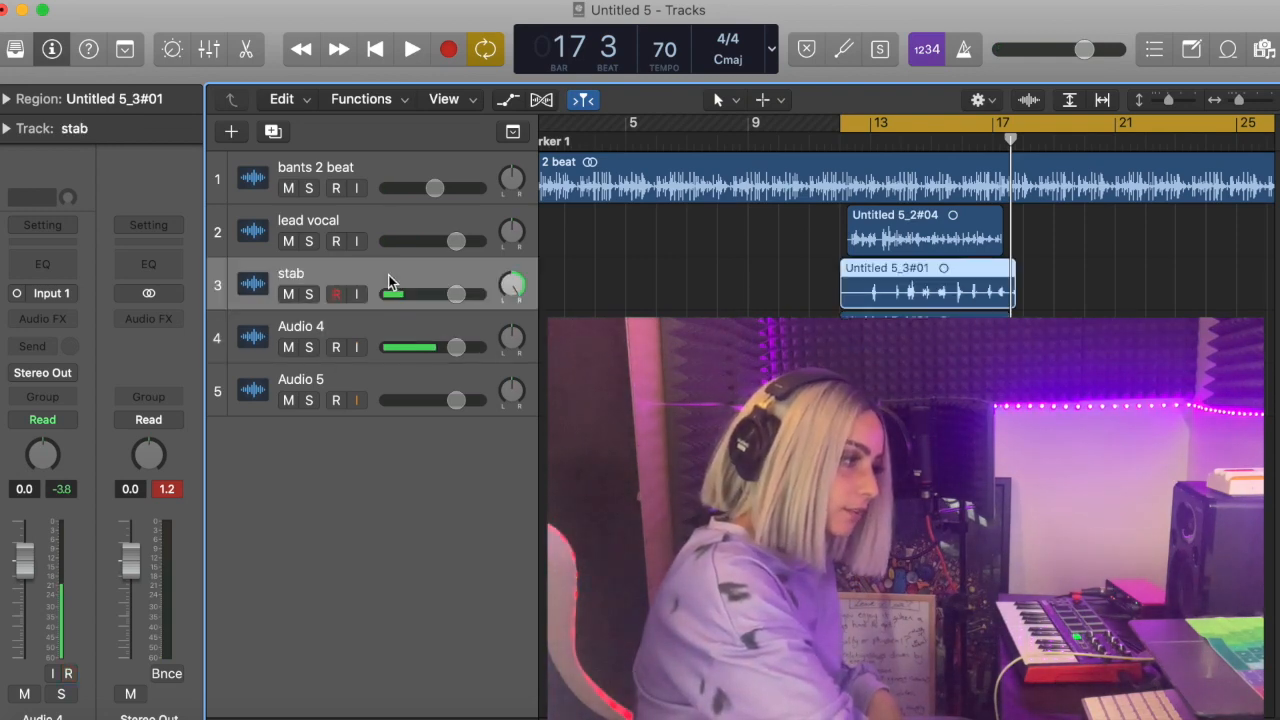
click(395, 322)
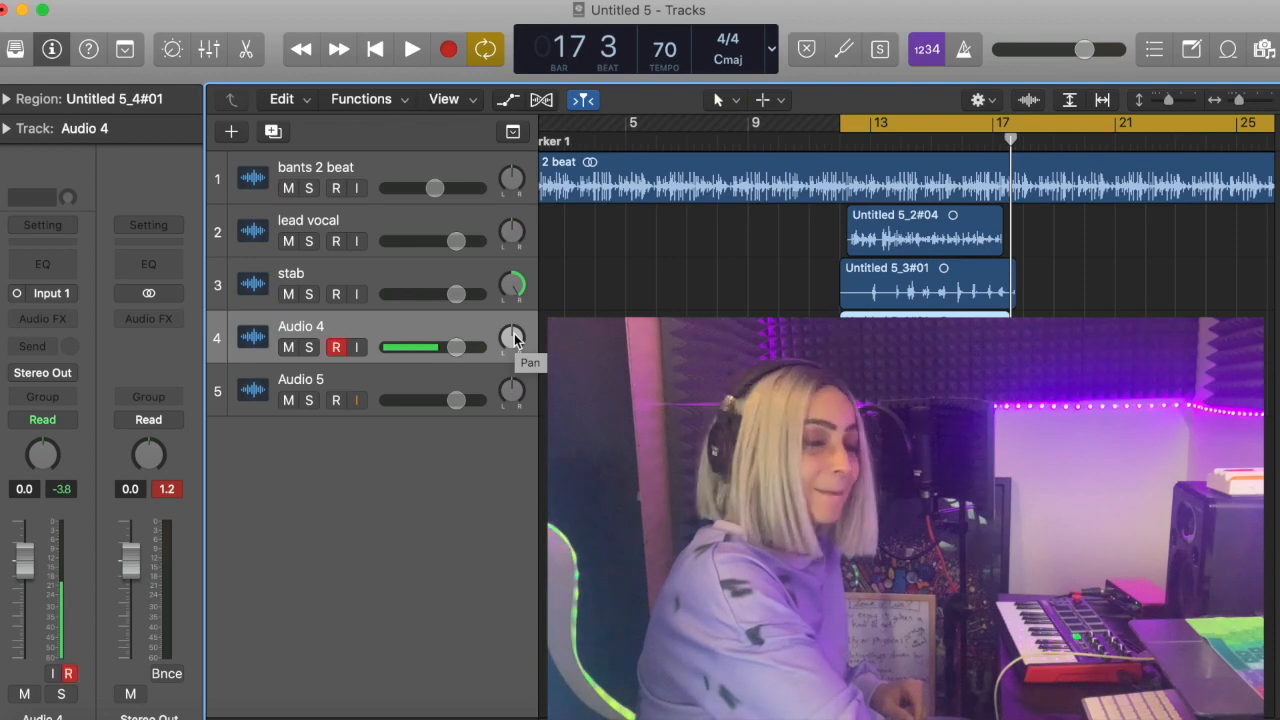
drag(515, 340, 459, 716)
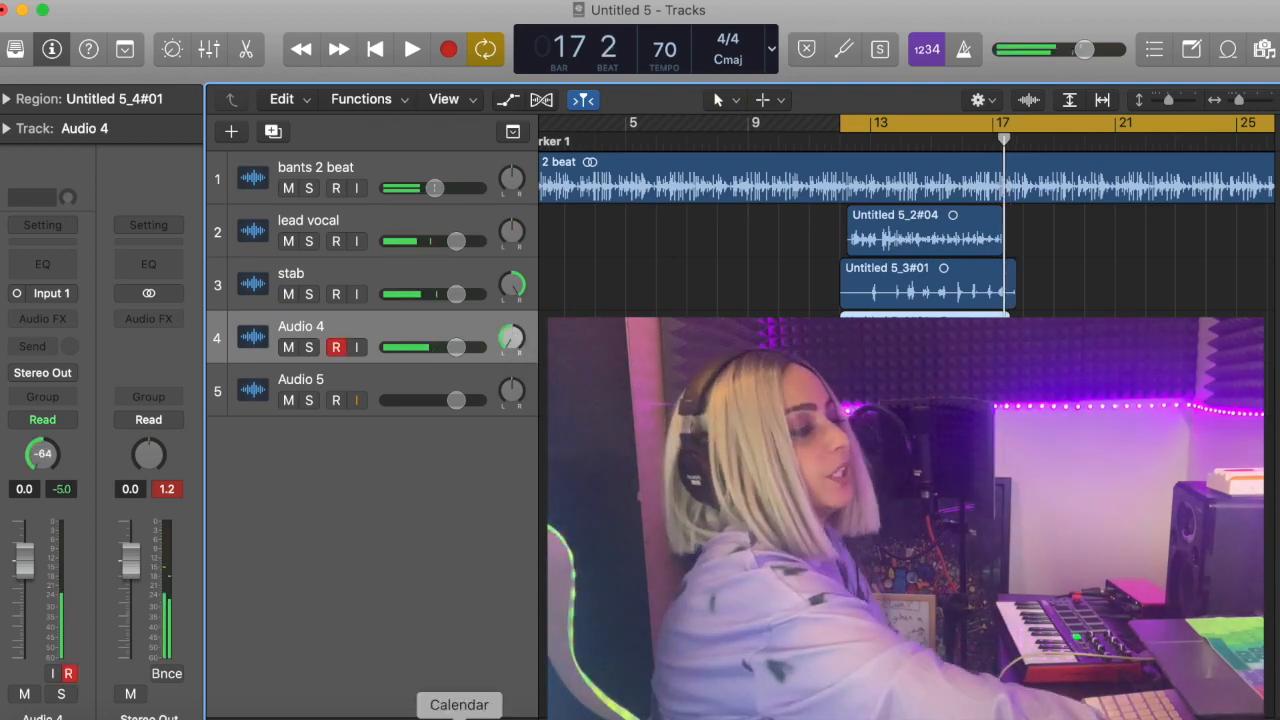
Lower the stab track's volume to -7.0 dB and bring Audio 4 down to about the same level.
click(440, 287)
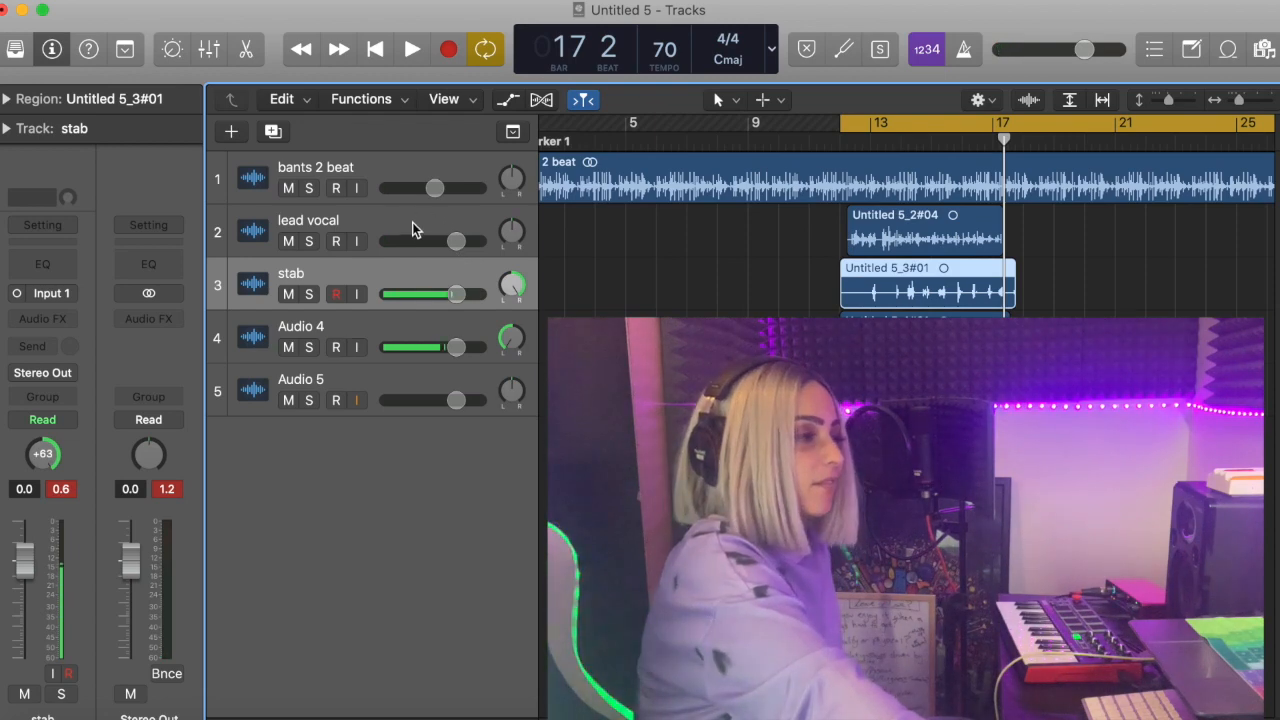
click(412, 222)
click(433, 276)
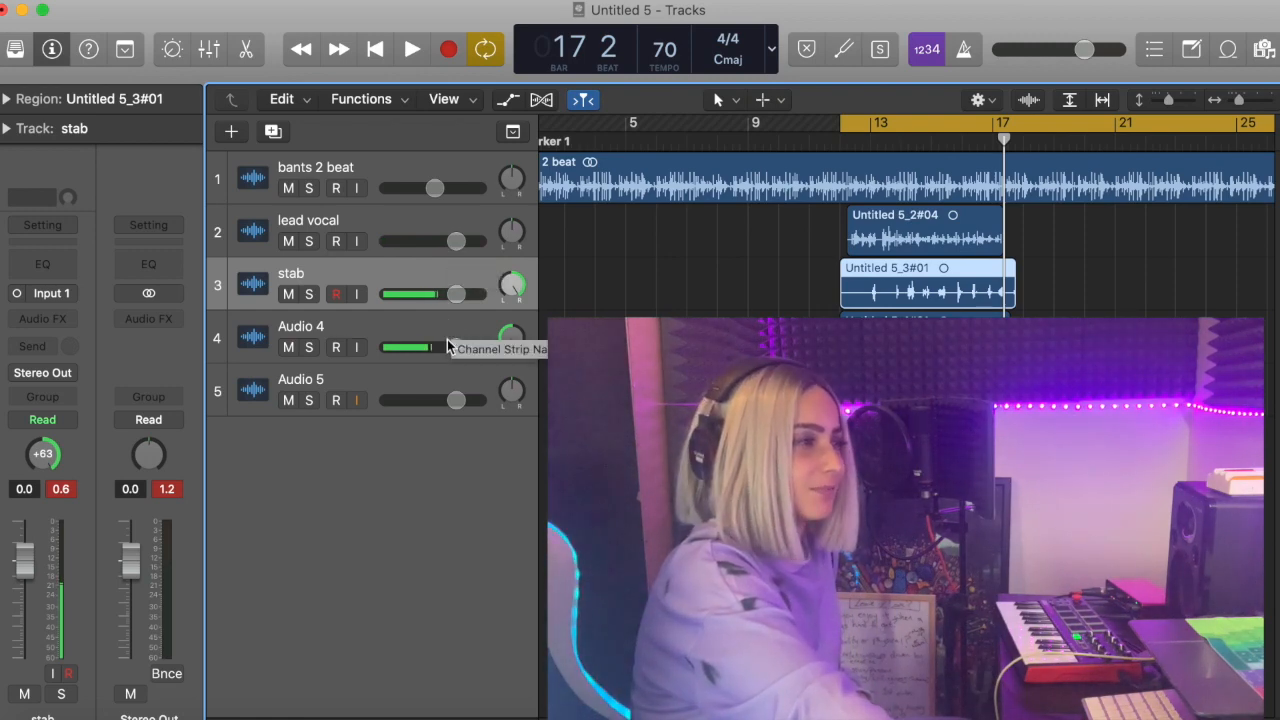
drag(455, 298, 429, 294)
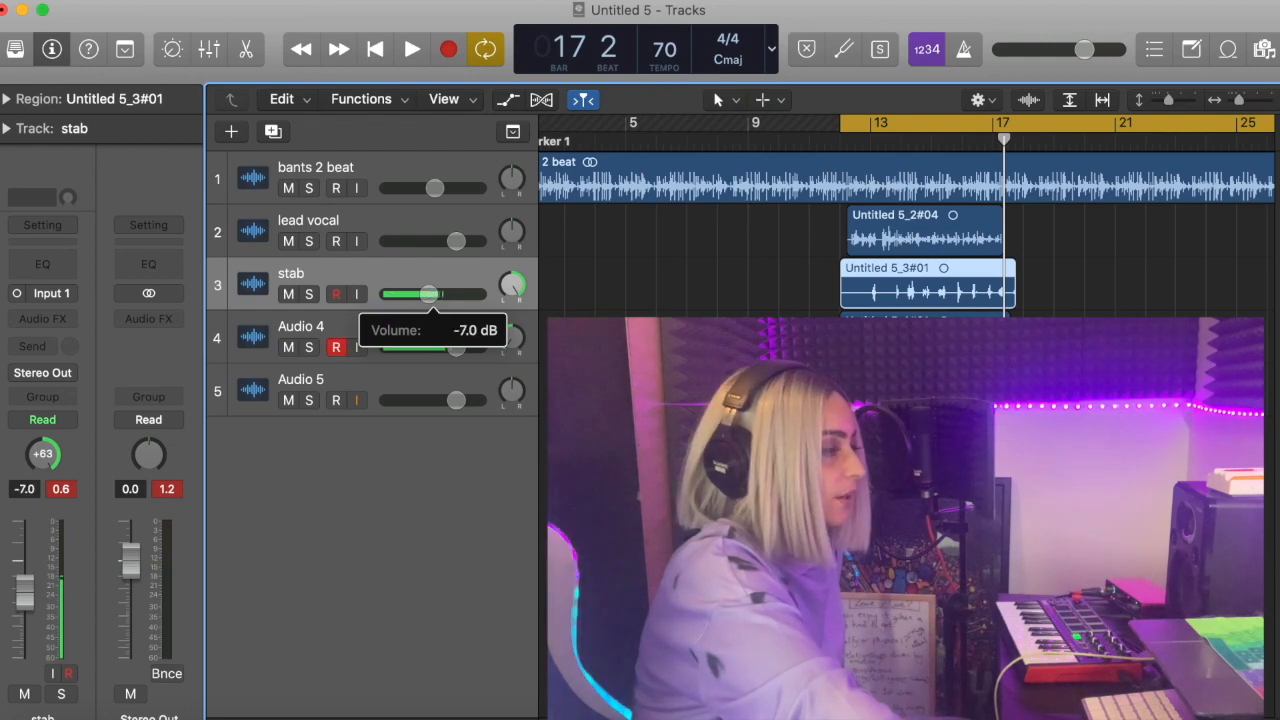
drag(456, 347, 435, 347)
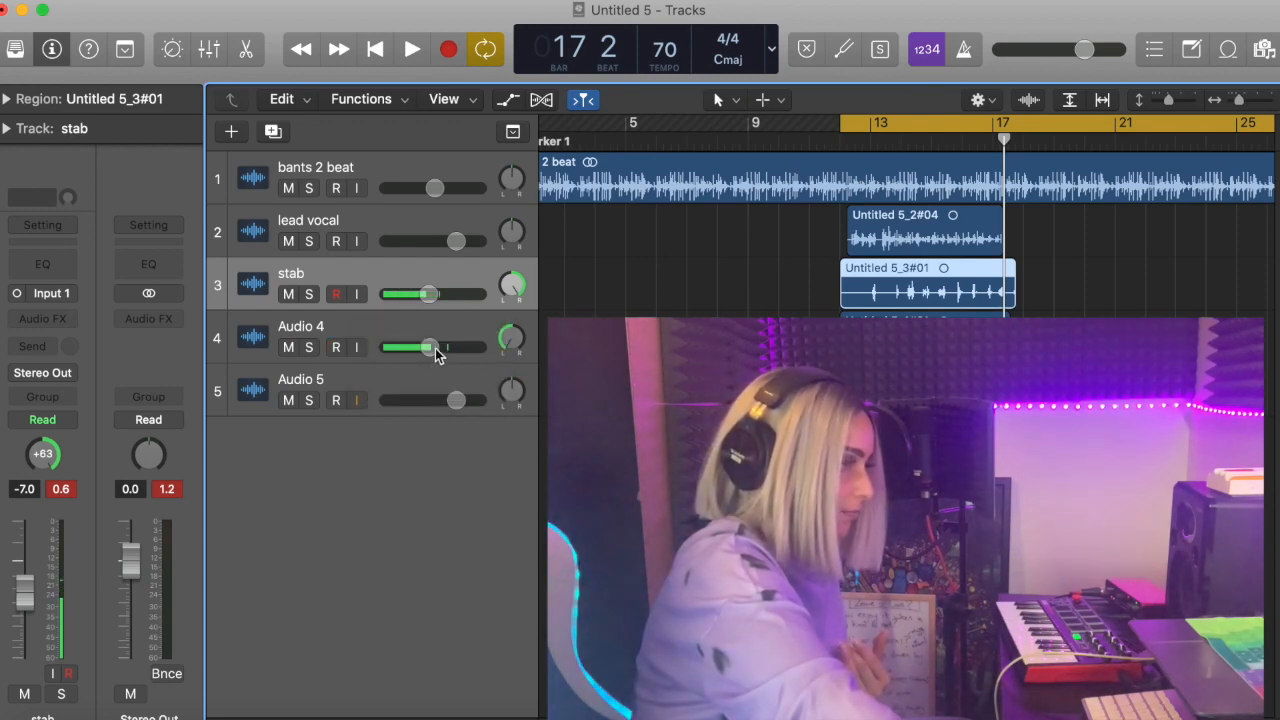
Arm Audio 5 instead of Audio 4 and record a vocal take from bar 12 to about bar 17.
click(350, 390)
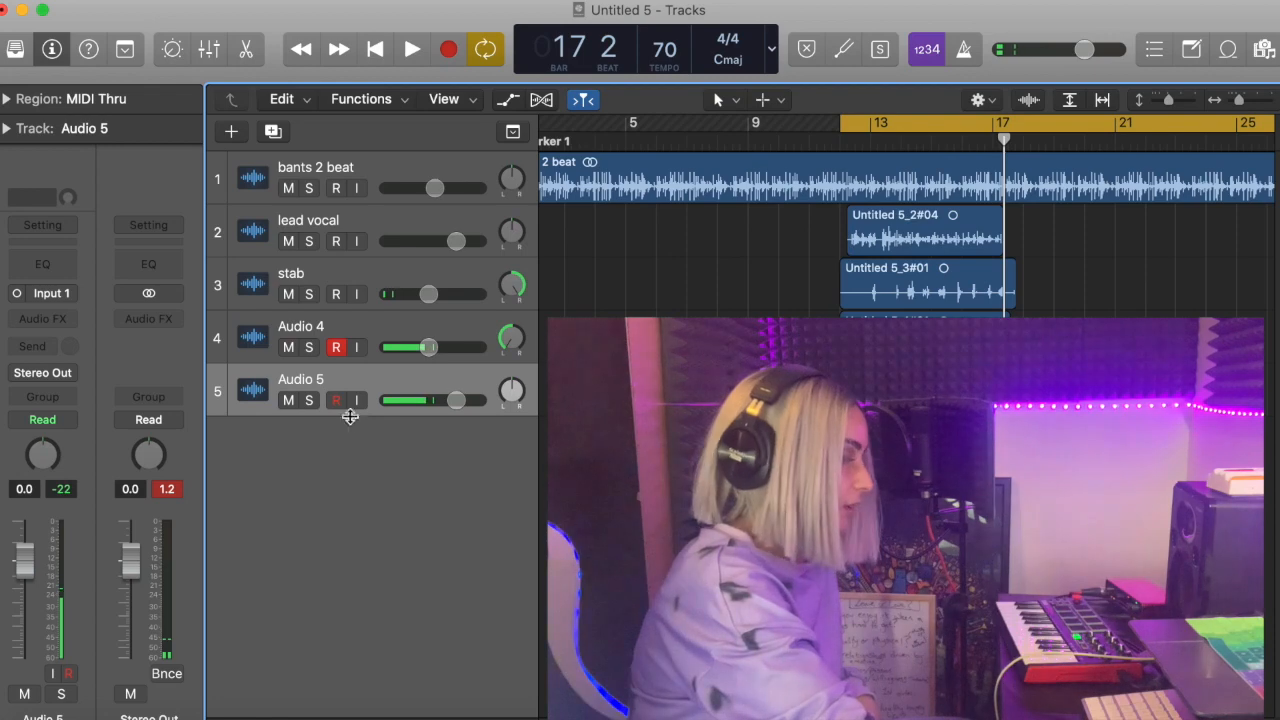
click(337, 405)
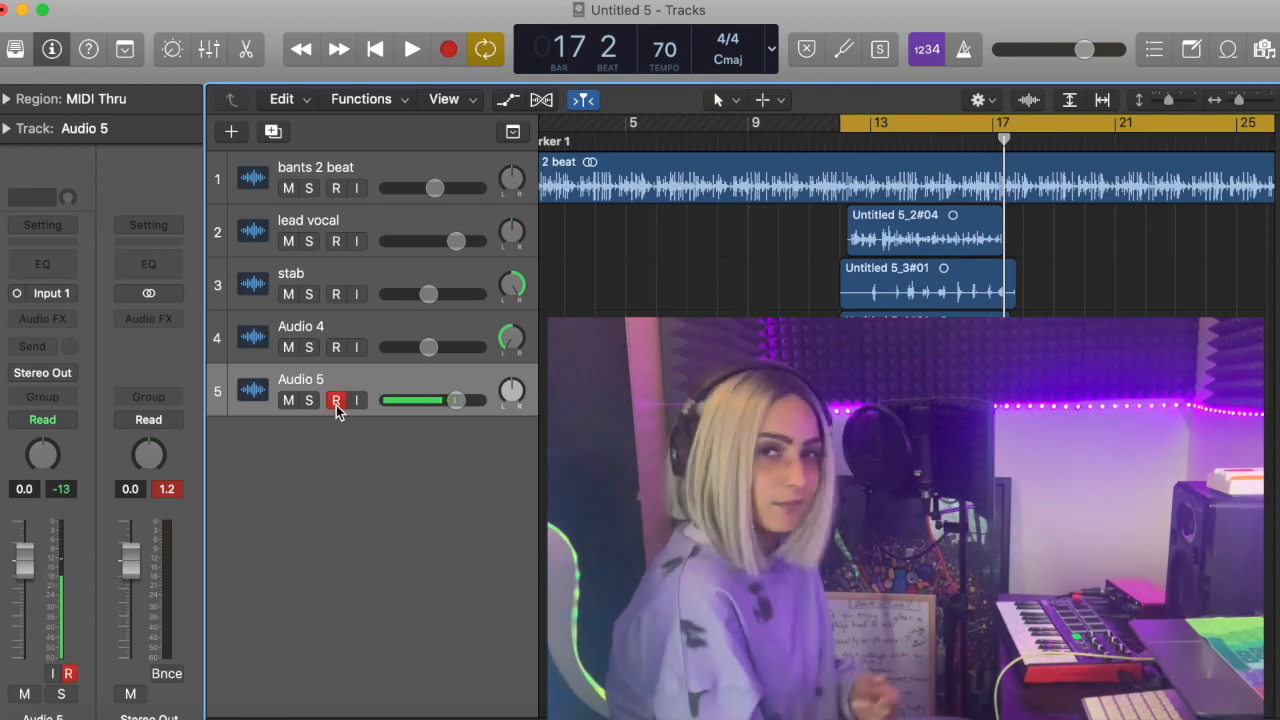
key(r)
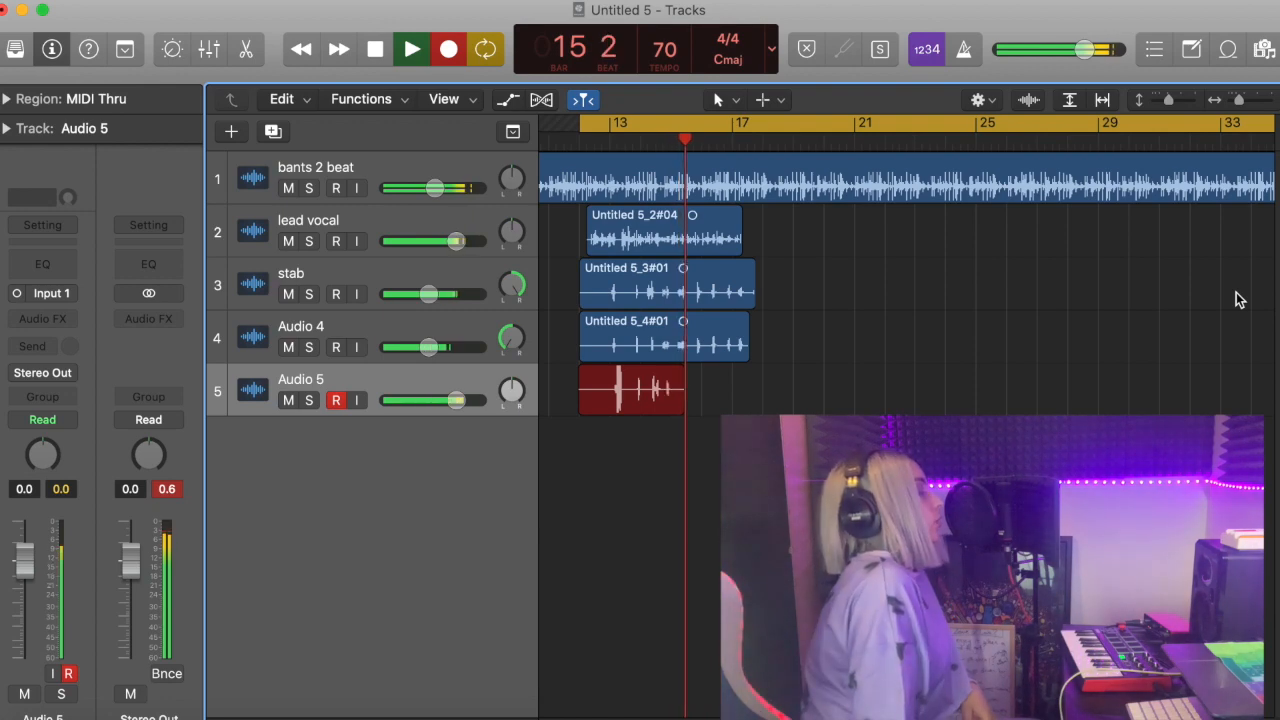
key(space)
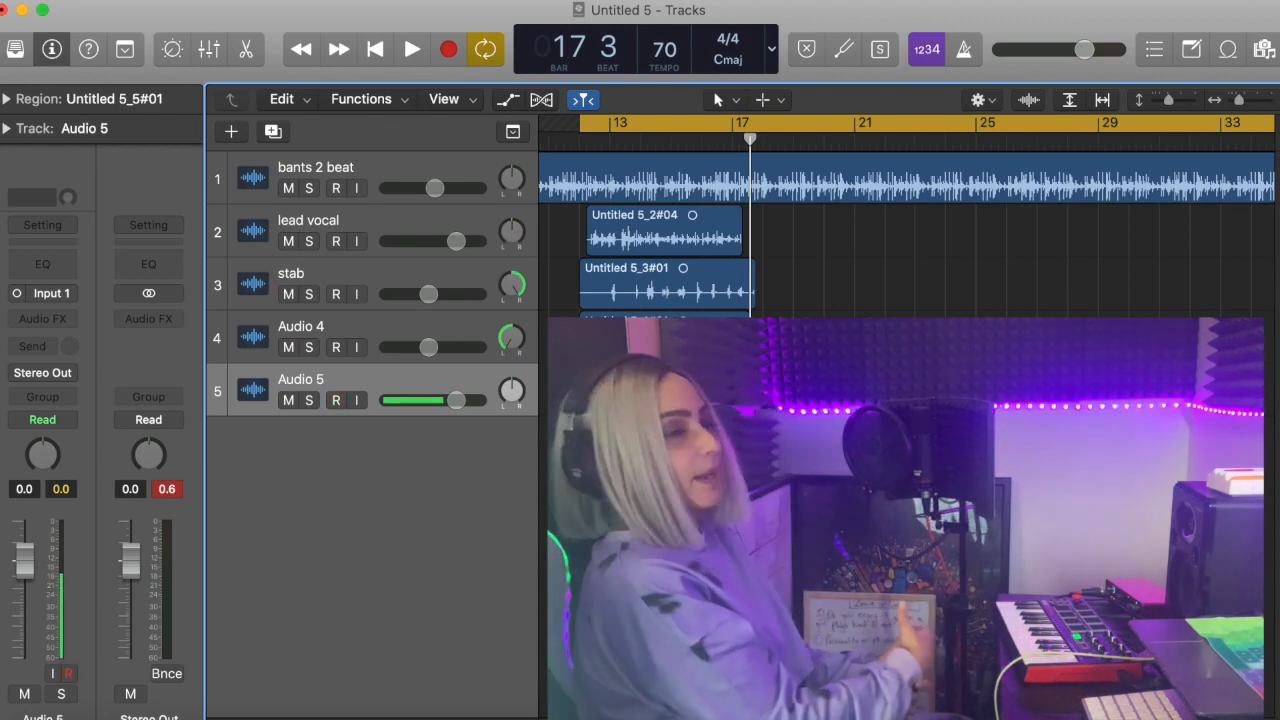
Strip the silence from the recorded region on the stab track, using a threshold of 4.0% and a 0.1000 sec minimum silence time.
click(448, 278)
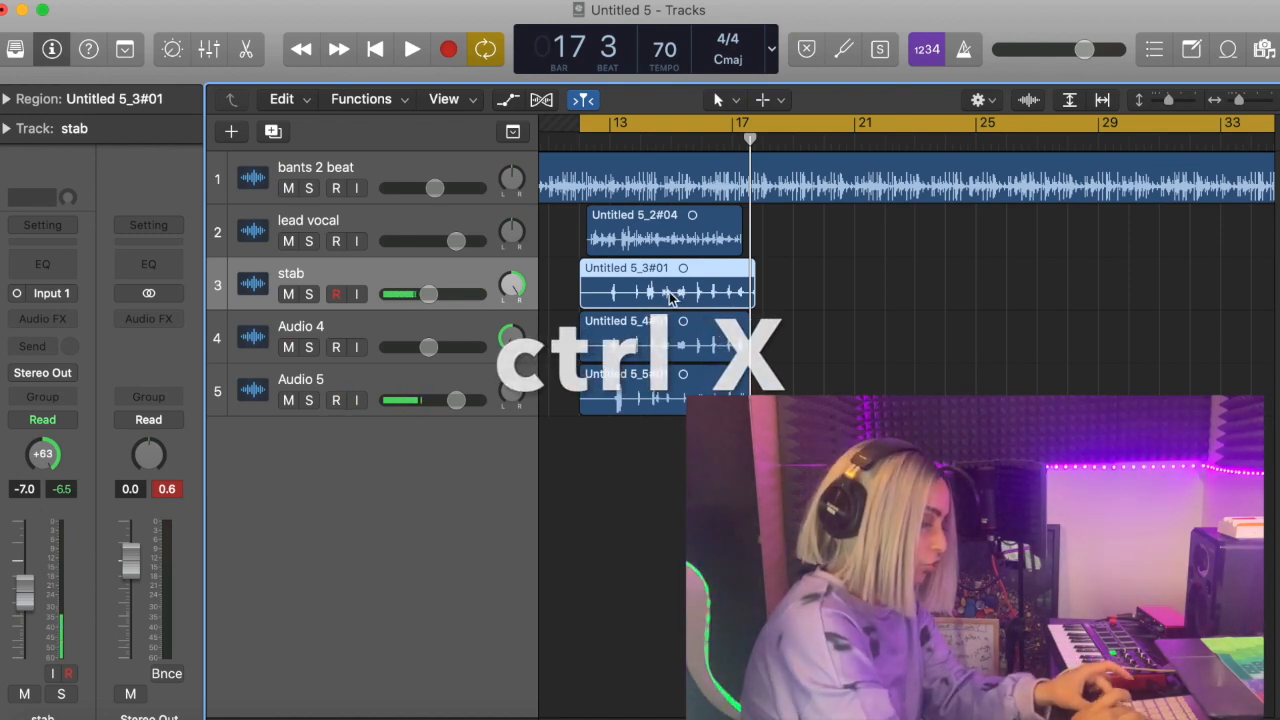
key(ctrl+x)
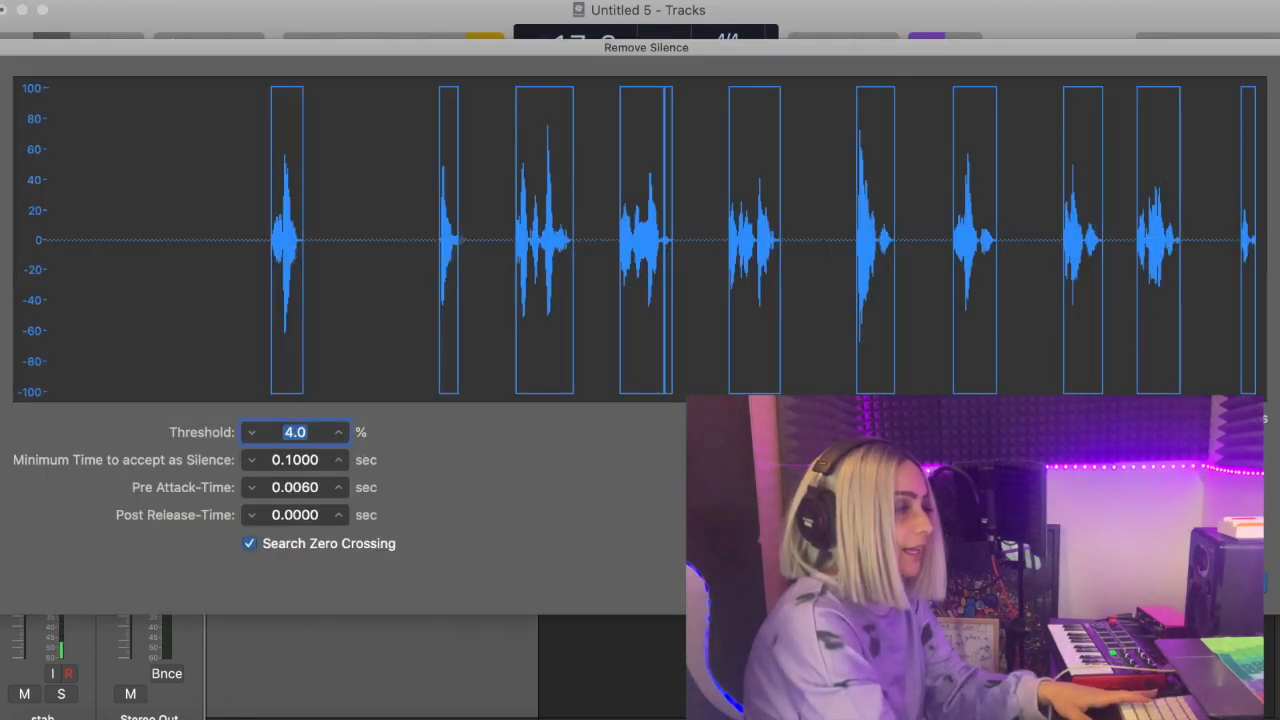
key(Return)
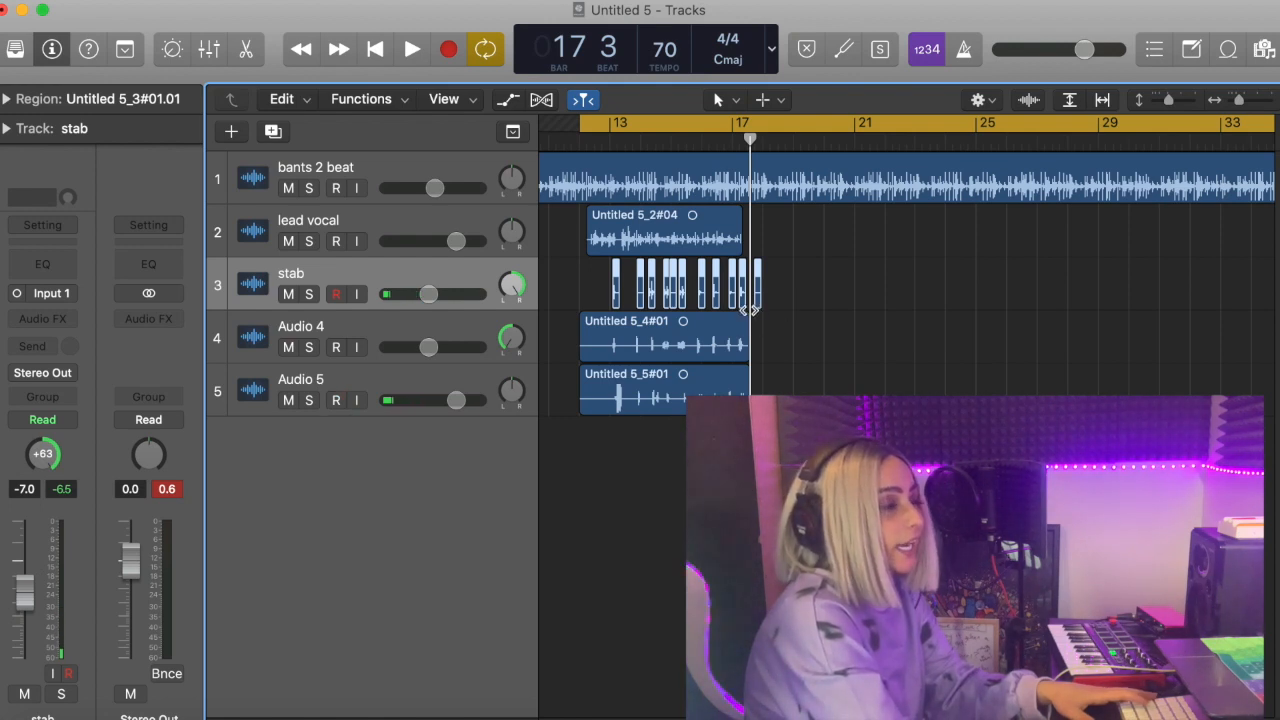
Strip the silence from the Audio 4 vocal region with the same 4.0% threshold.
click(689, 330)
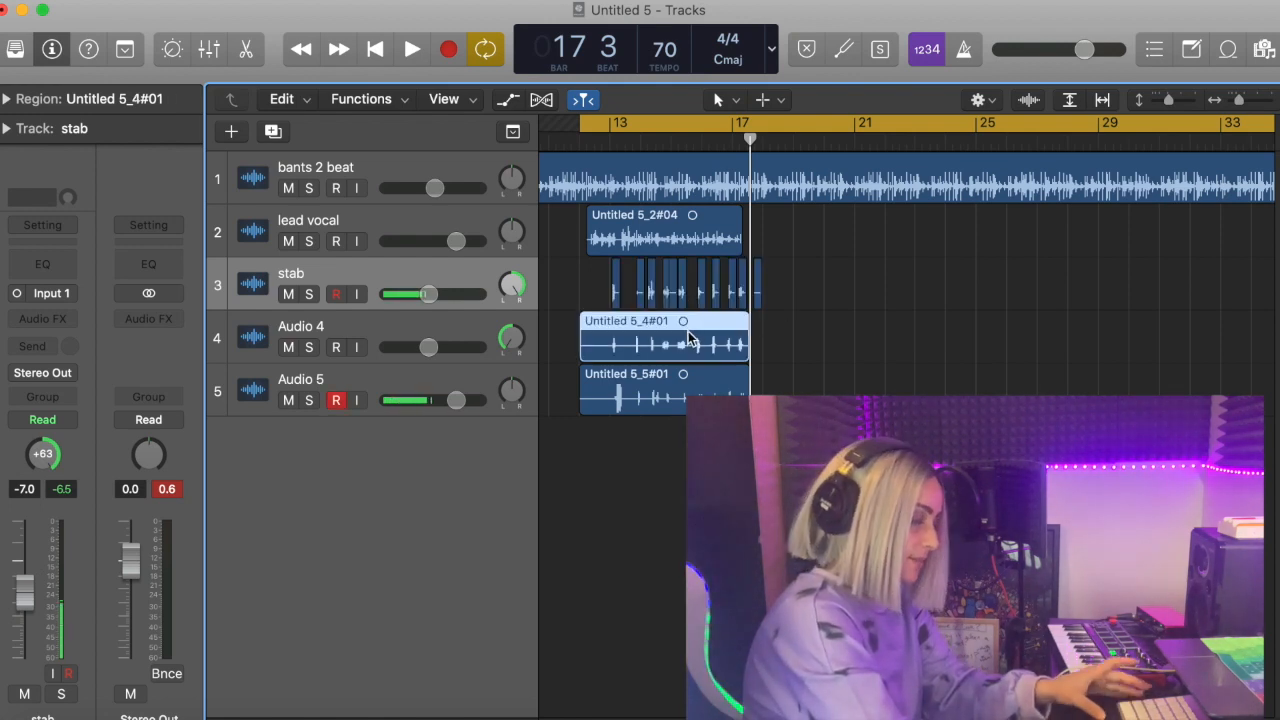
key(ctrl+x)
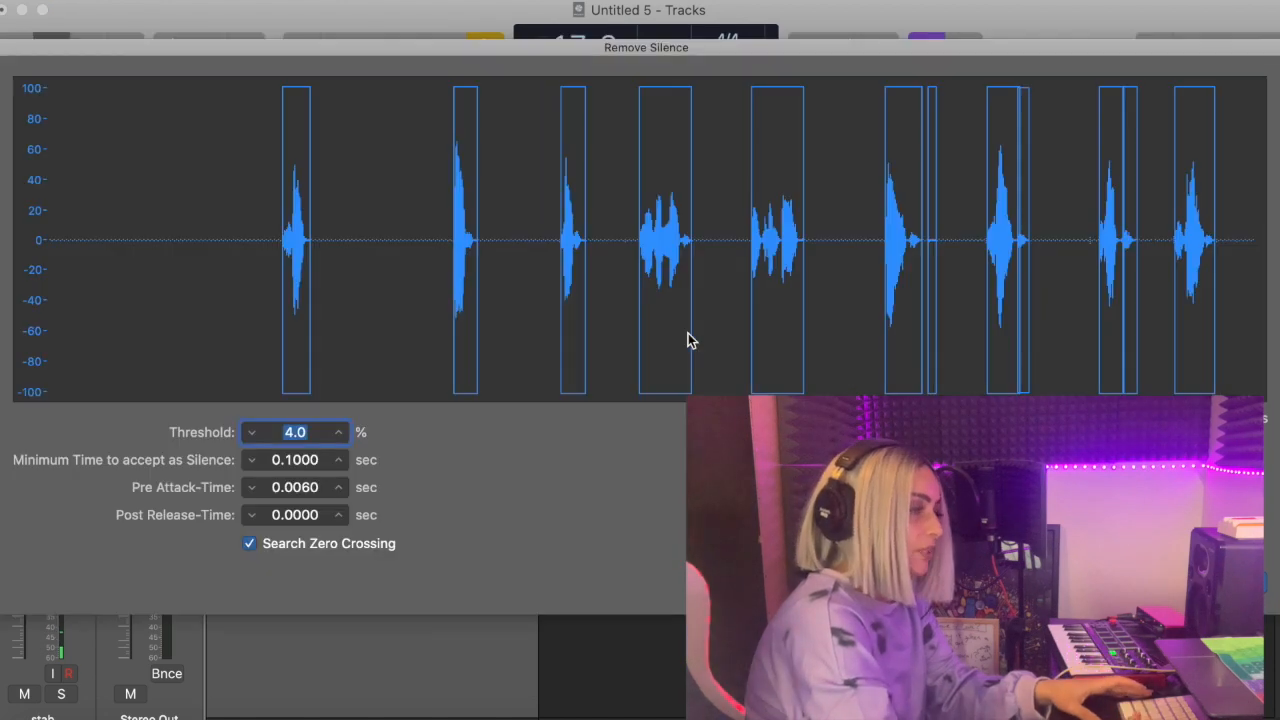
key(Return)
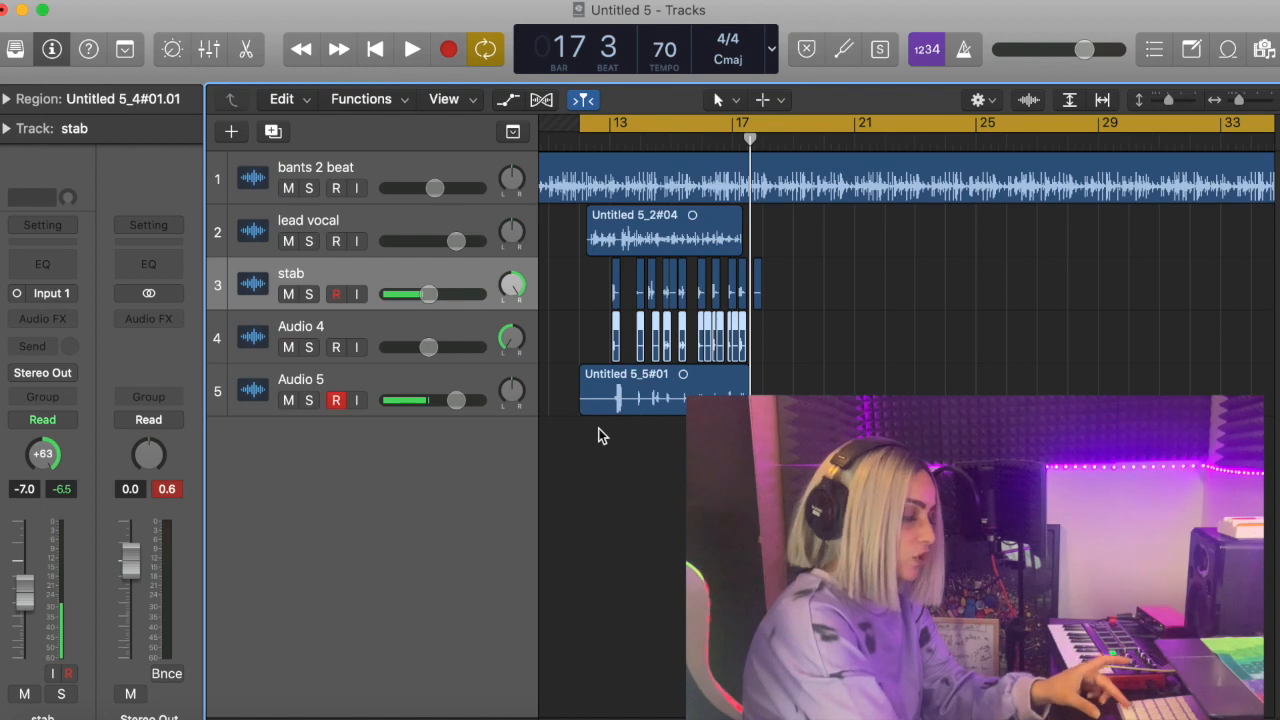
Cut the silent parts out of the Audio 5 take by hand: everything before bar 13 and the gaps between phrases in bars 13 and 14.
drag(576, 410, 604, 416)
key(Delete)
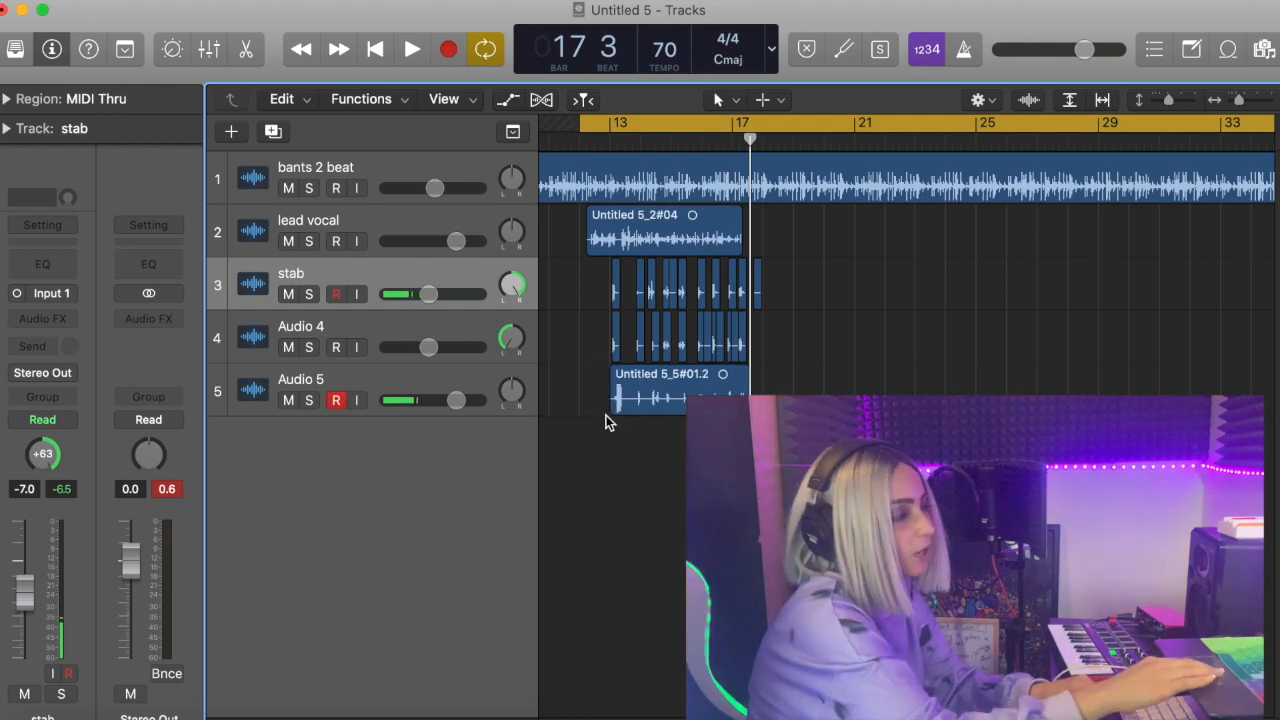
scroll(606, 416, up, 10)
scroll(606, 420, left, 15)
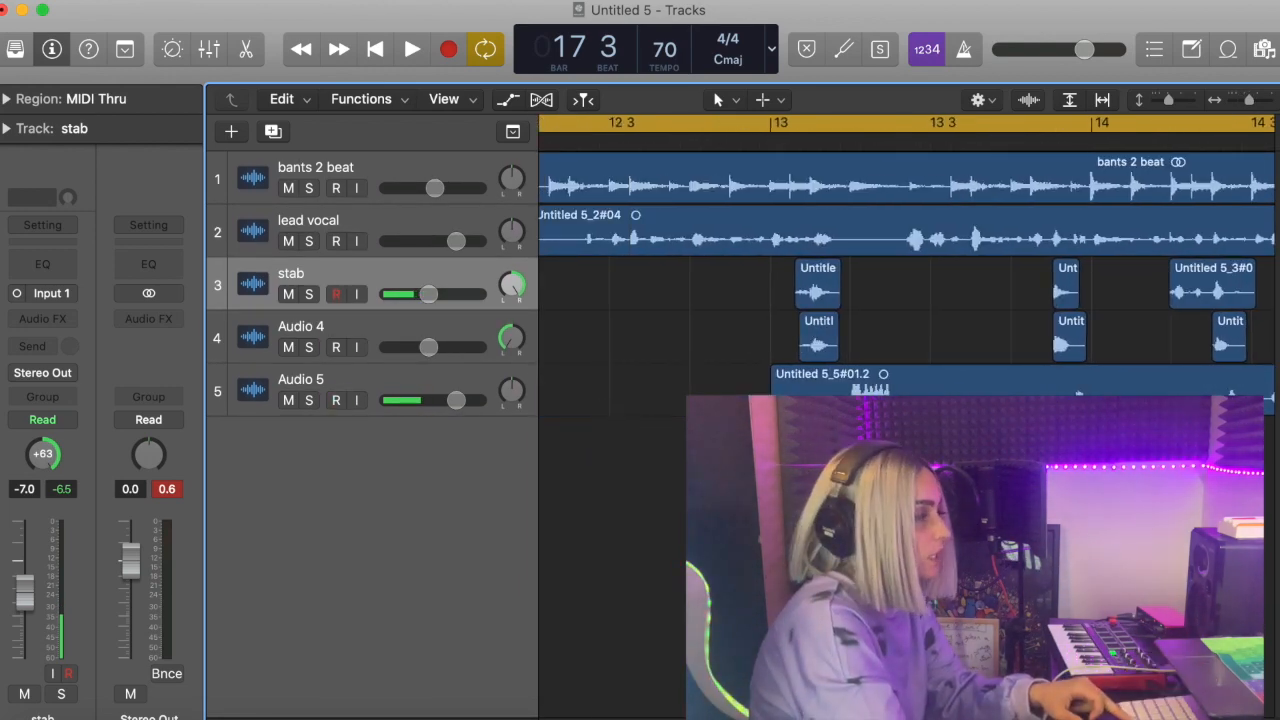
drag(903, 402, 1054, 402)
key(Delete)
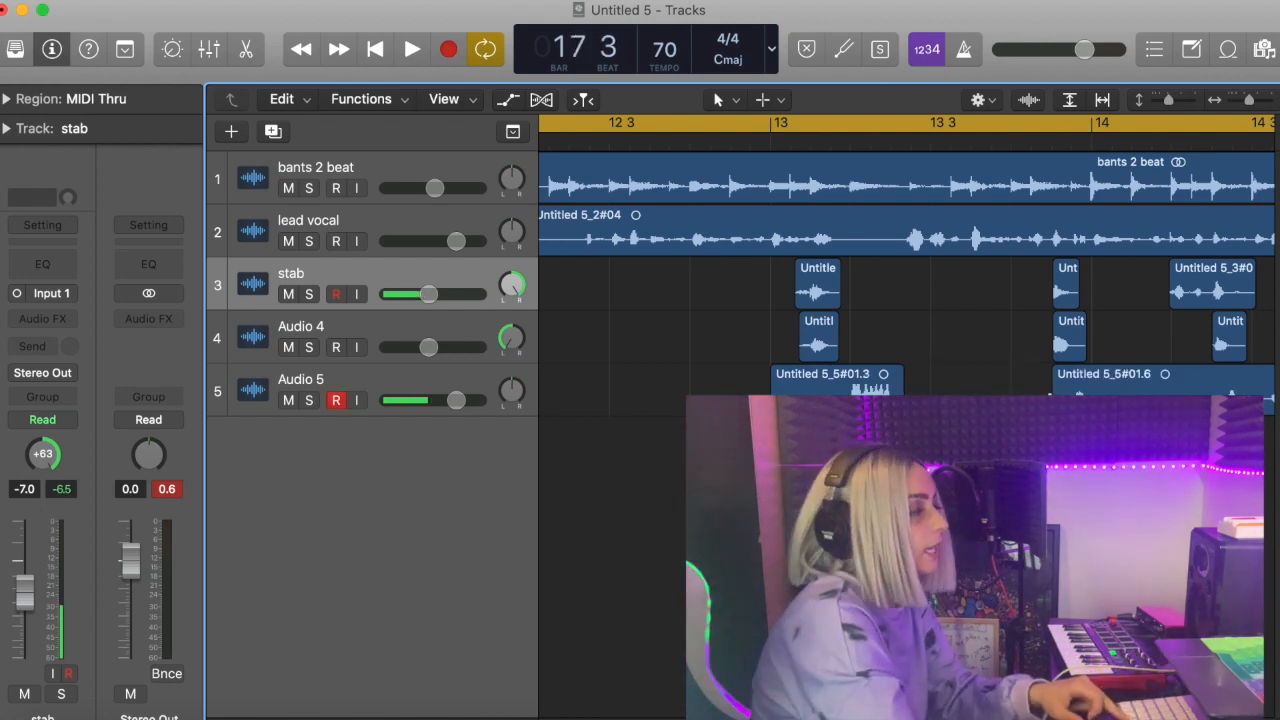
drag(1103, 388, 1194, 392)
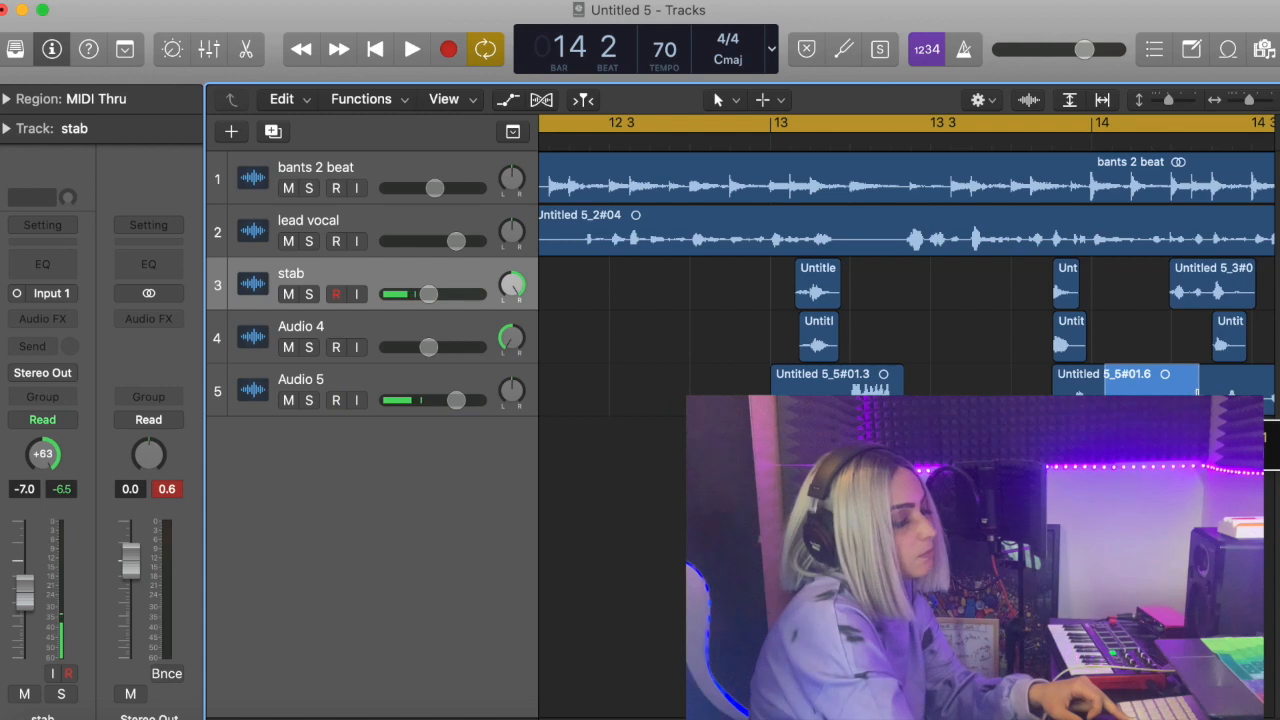
key(Delete)
scroll(906, 285, left, 1)
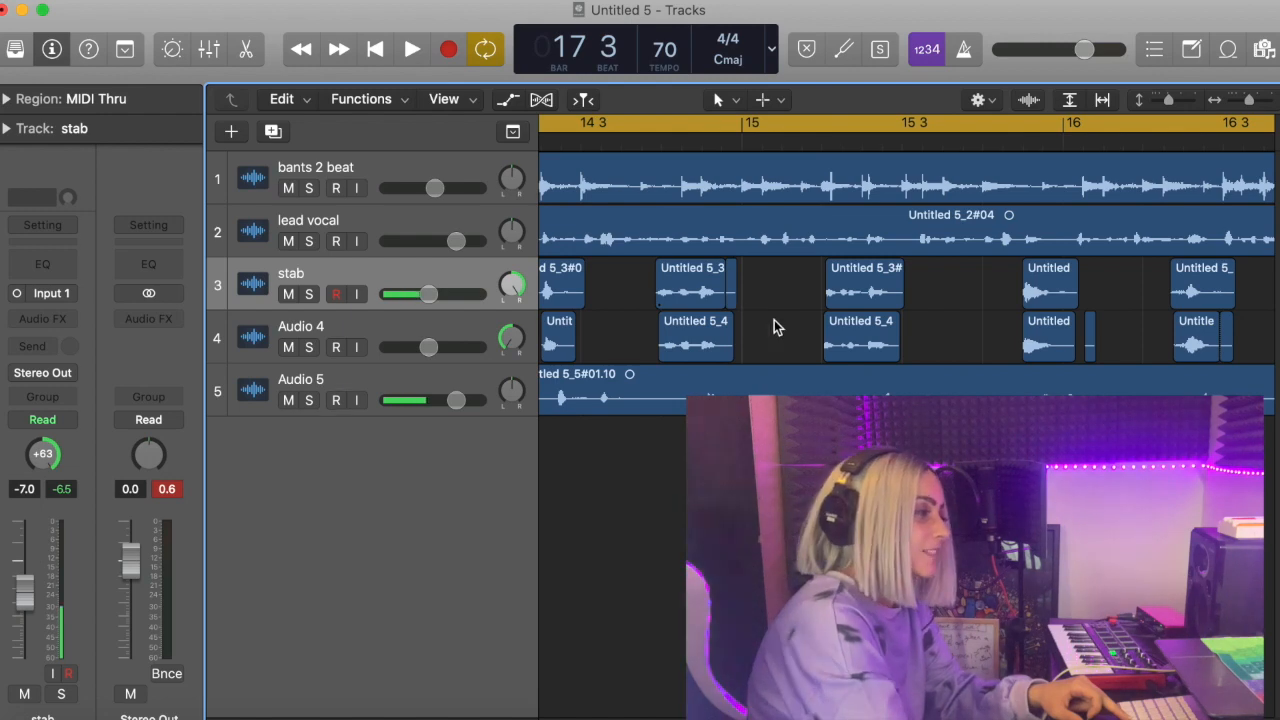
Solo the stab track, listen to its stripped regions up to about bar 15, and turn the solo off again.
key(super+Left)
key(super+Left)
key(super+Left)
key(super+Left)
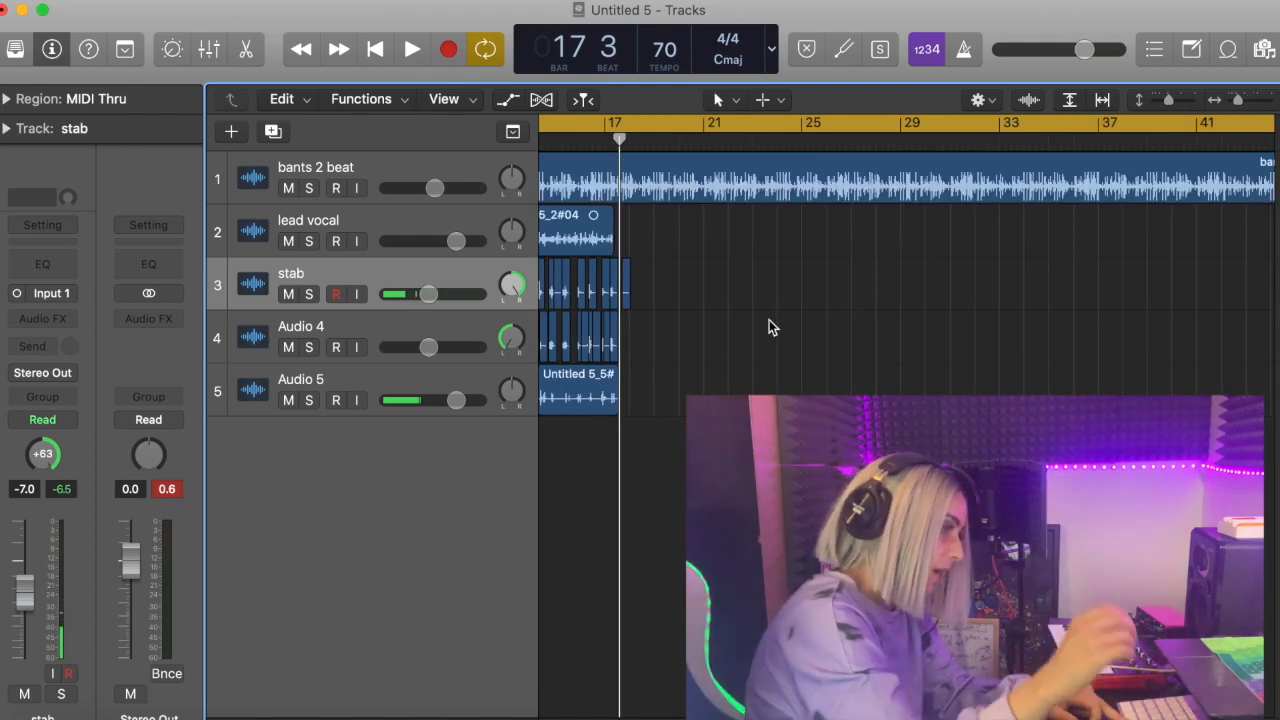
scroll(769, 320, left, 5)
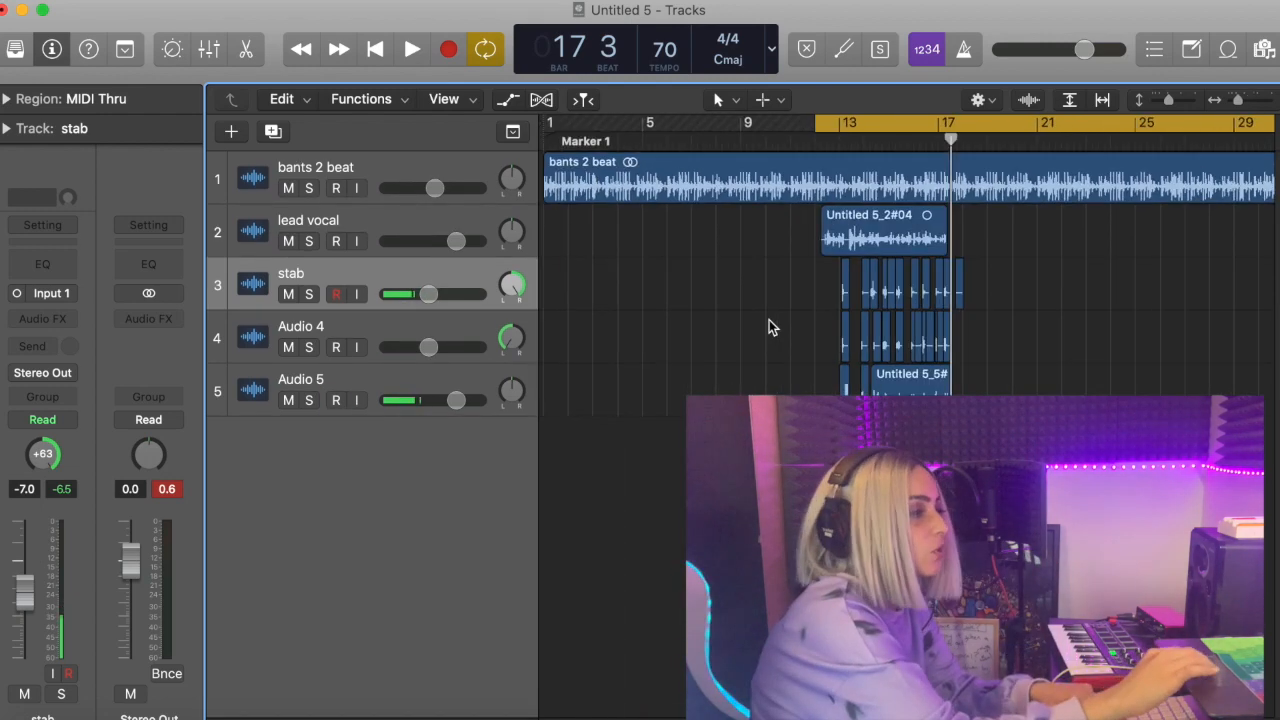
click(310, 294)
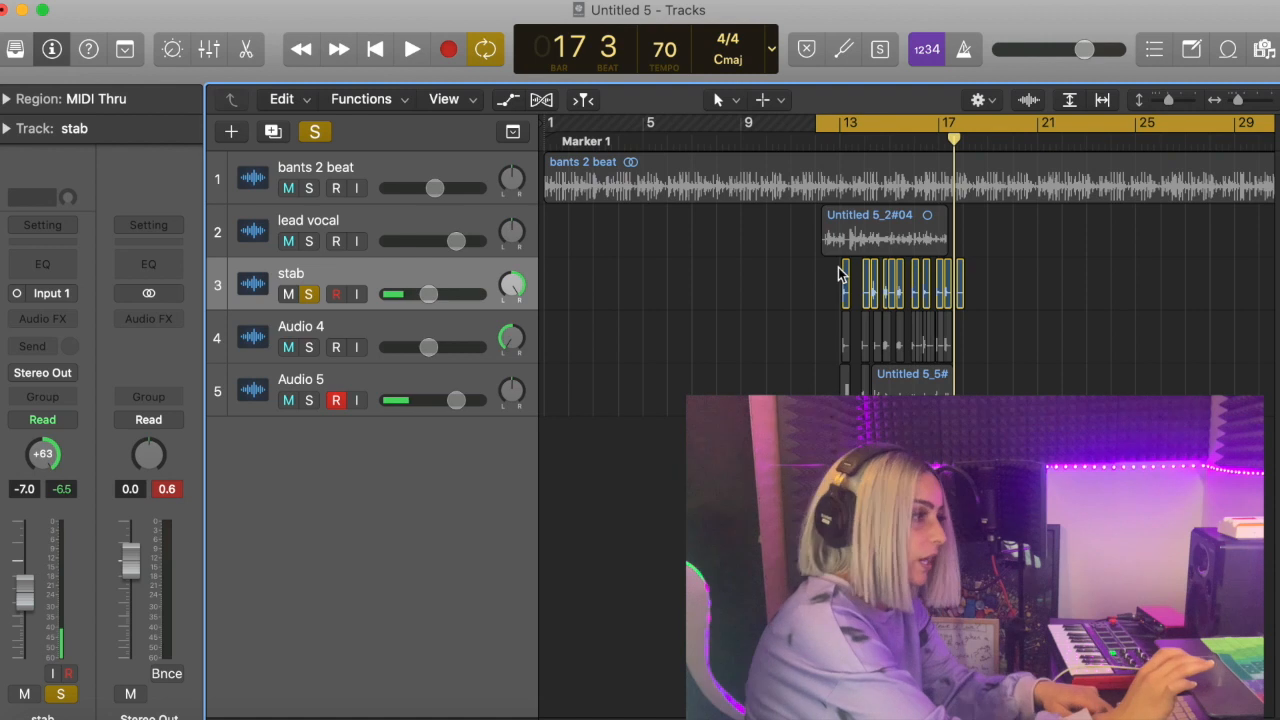
key(space)
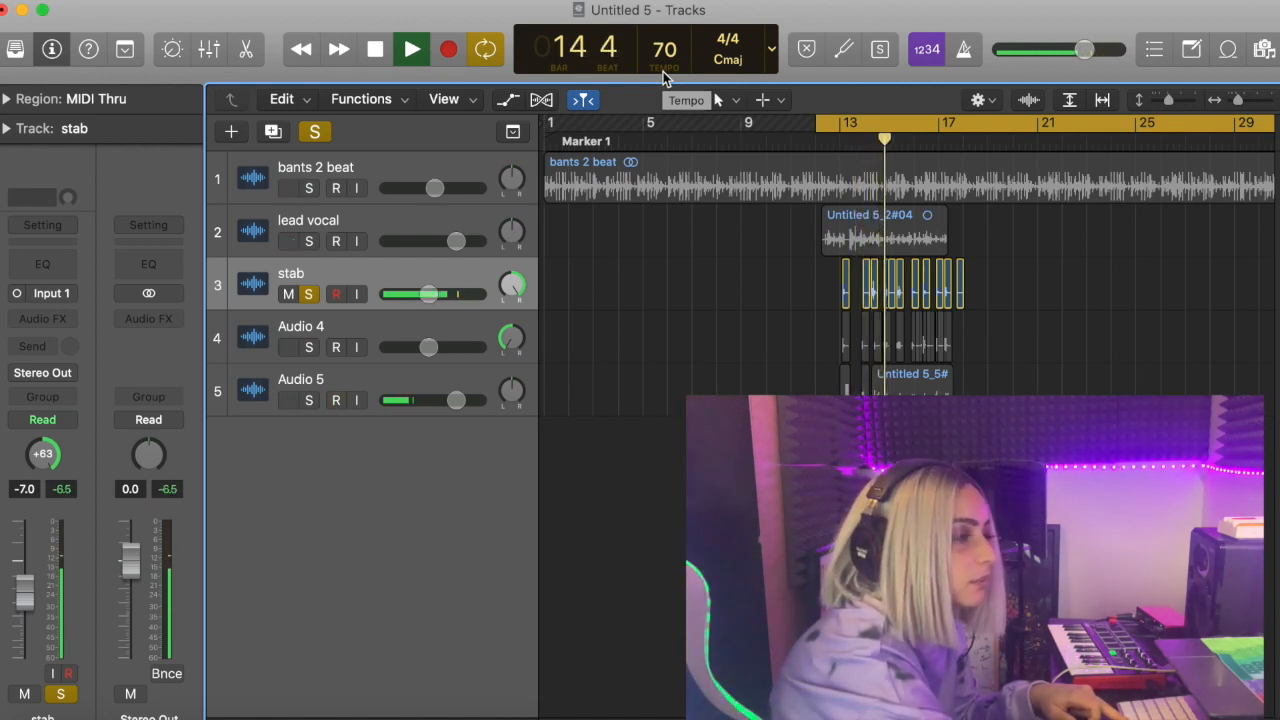
key(space)
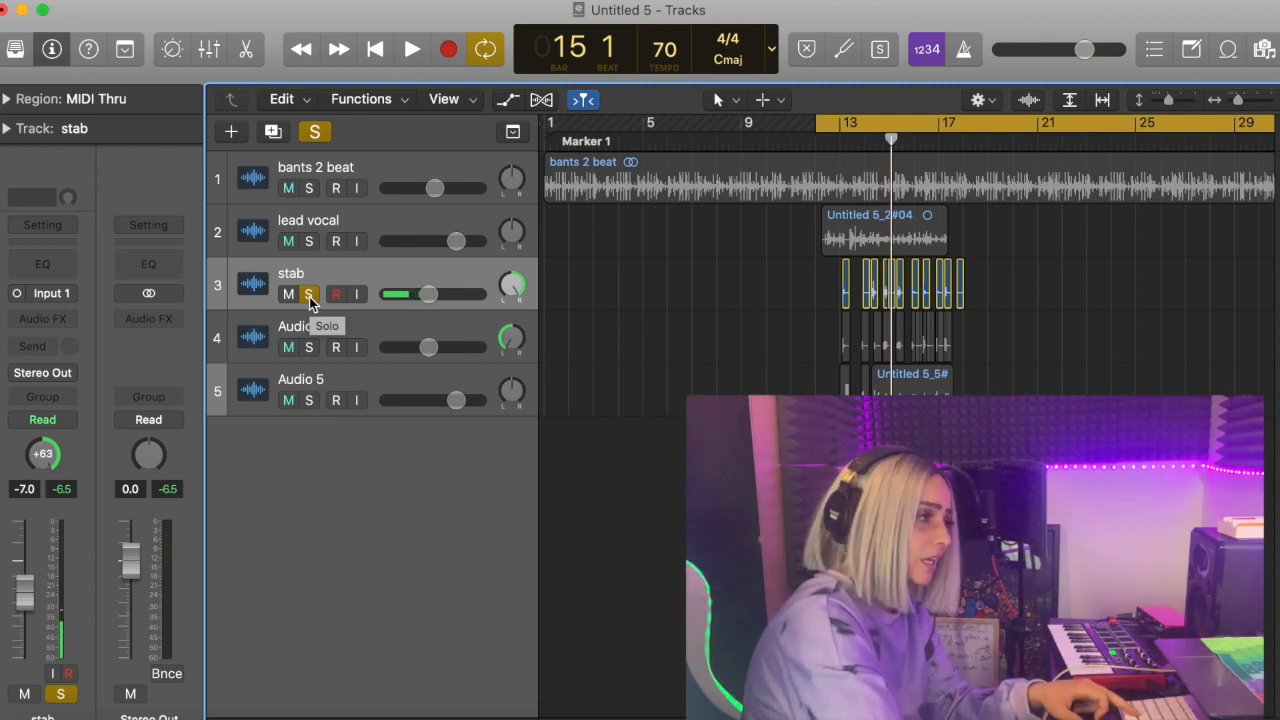
click(309, 297)
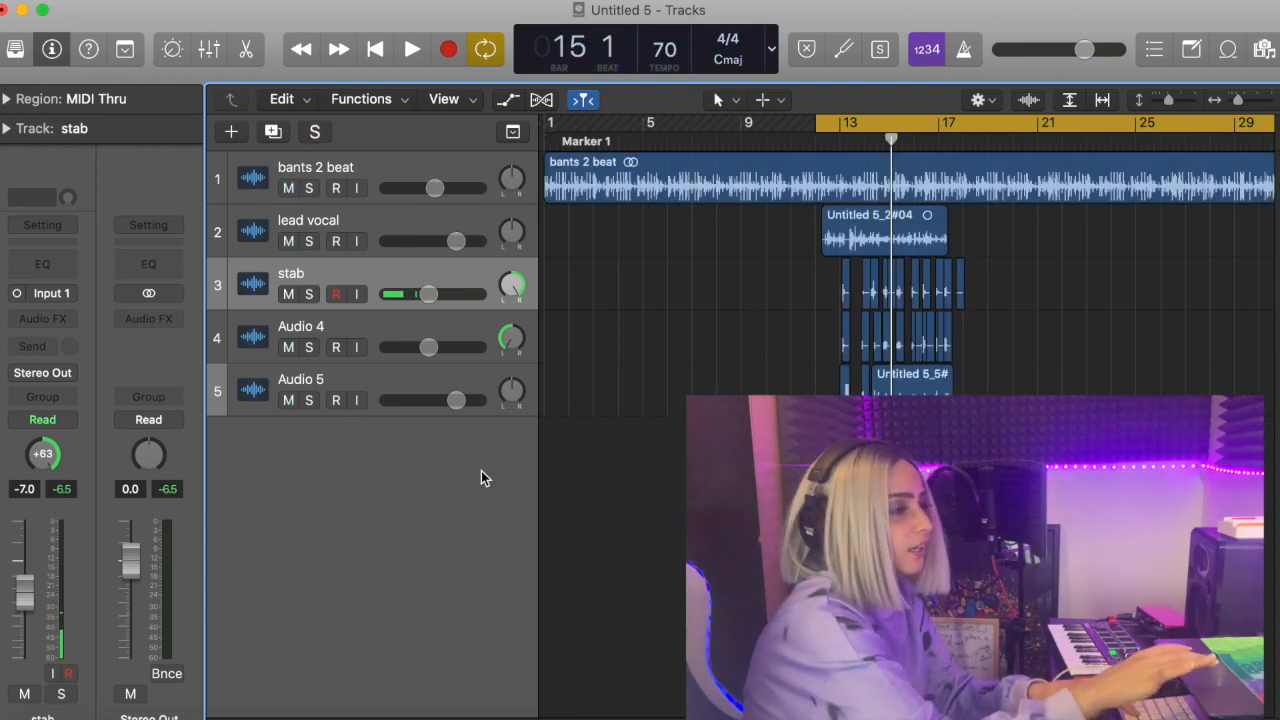
Play the full mix briefly from bar 12 and lower the Audio 5 track's volume to -12.0 dB.
key(super+Left)
key(super+Left)
key(super+Left)
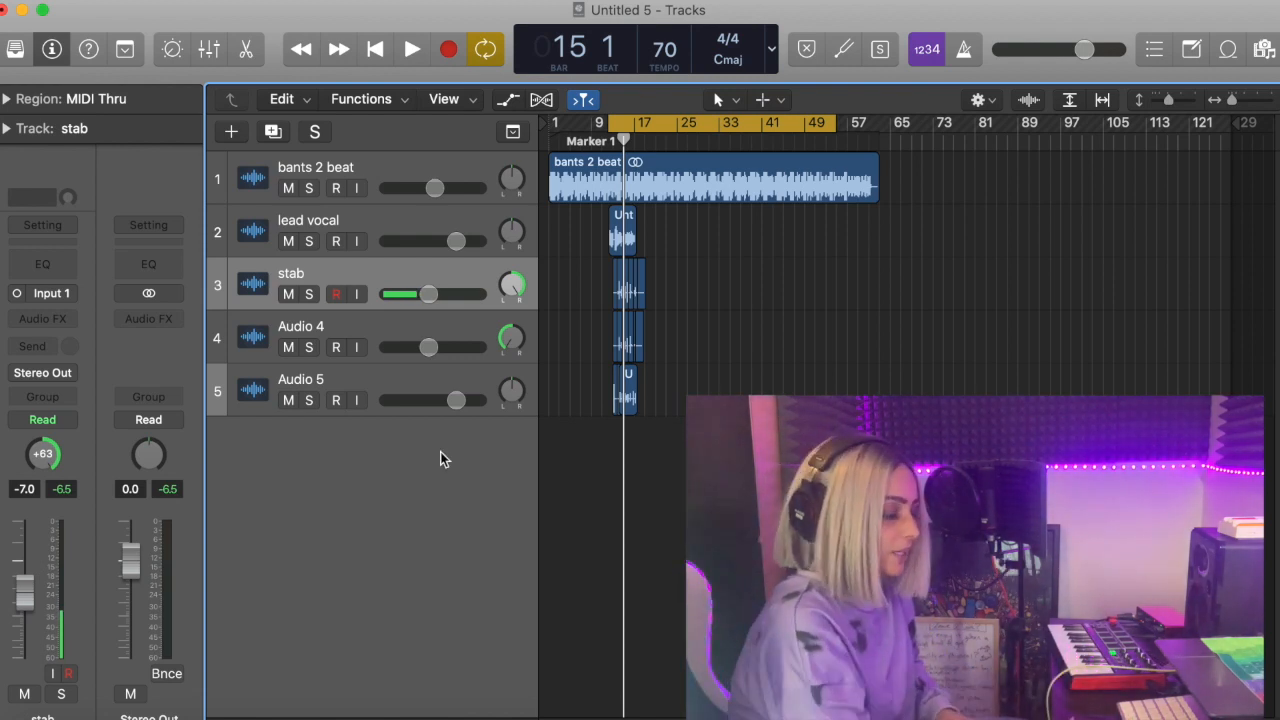
key(space)
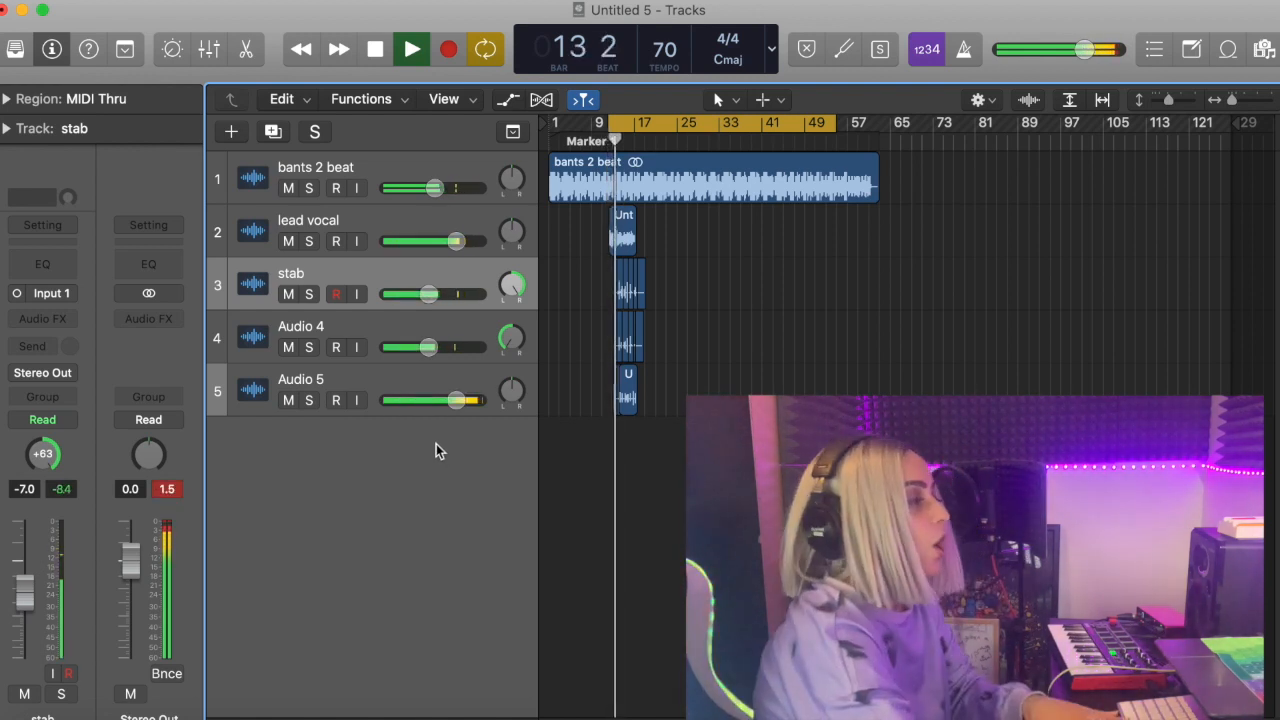
key(space)
click(441, 378)
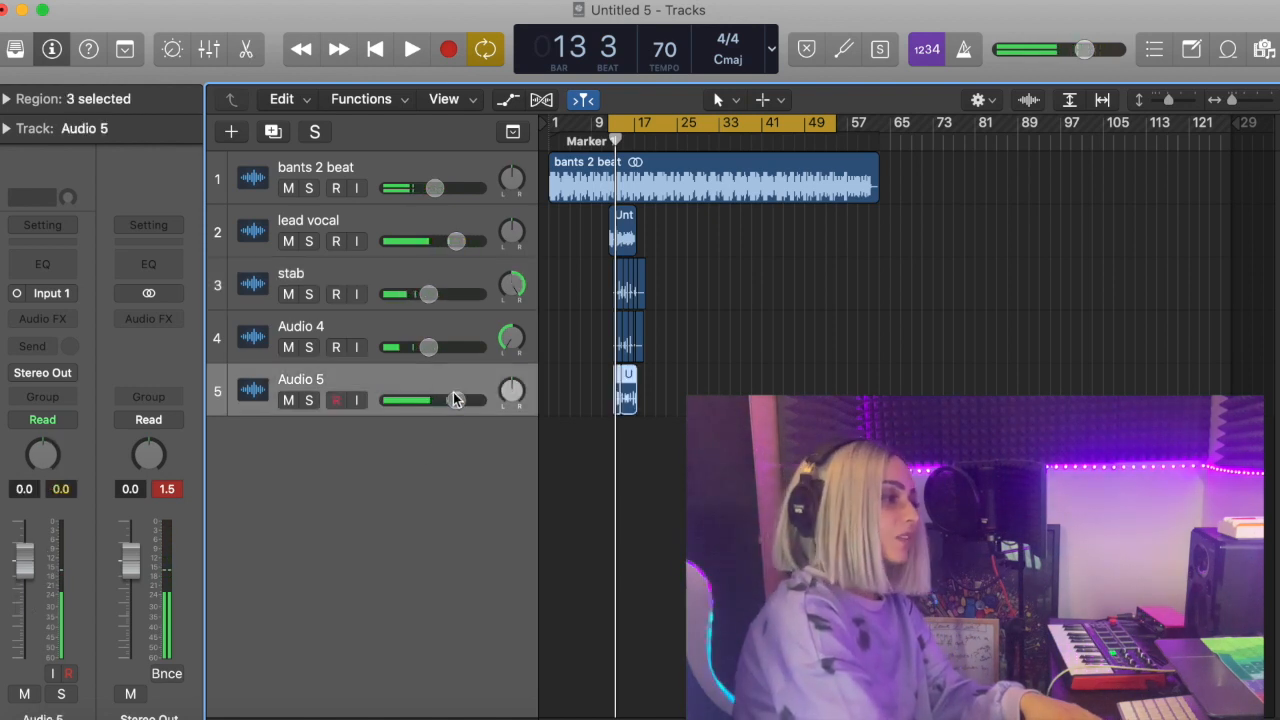
drag(455, 400, 416, 400)
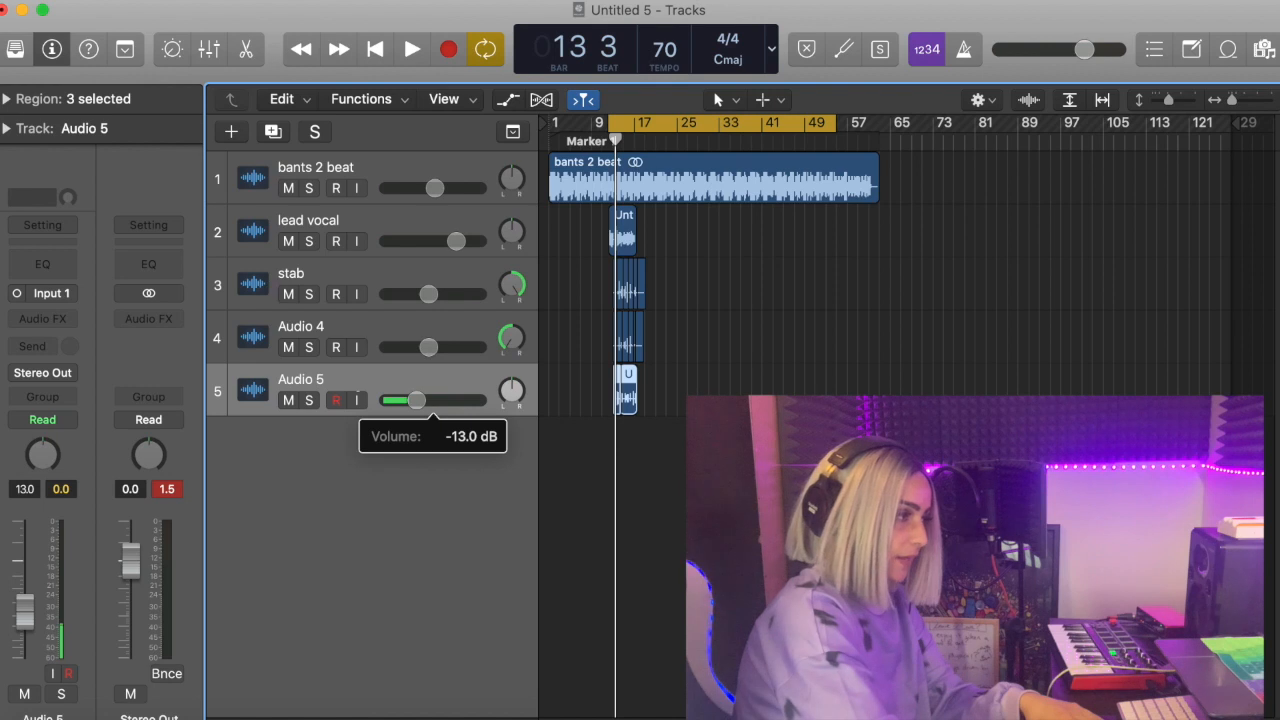
drag(417, 400, 418, 400)
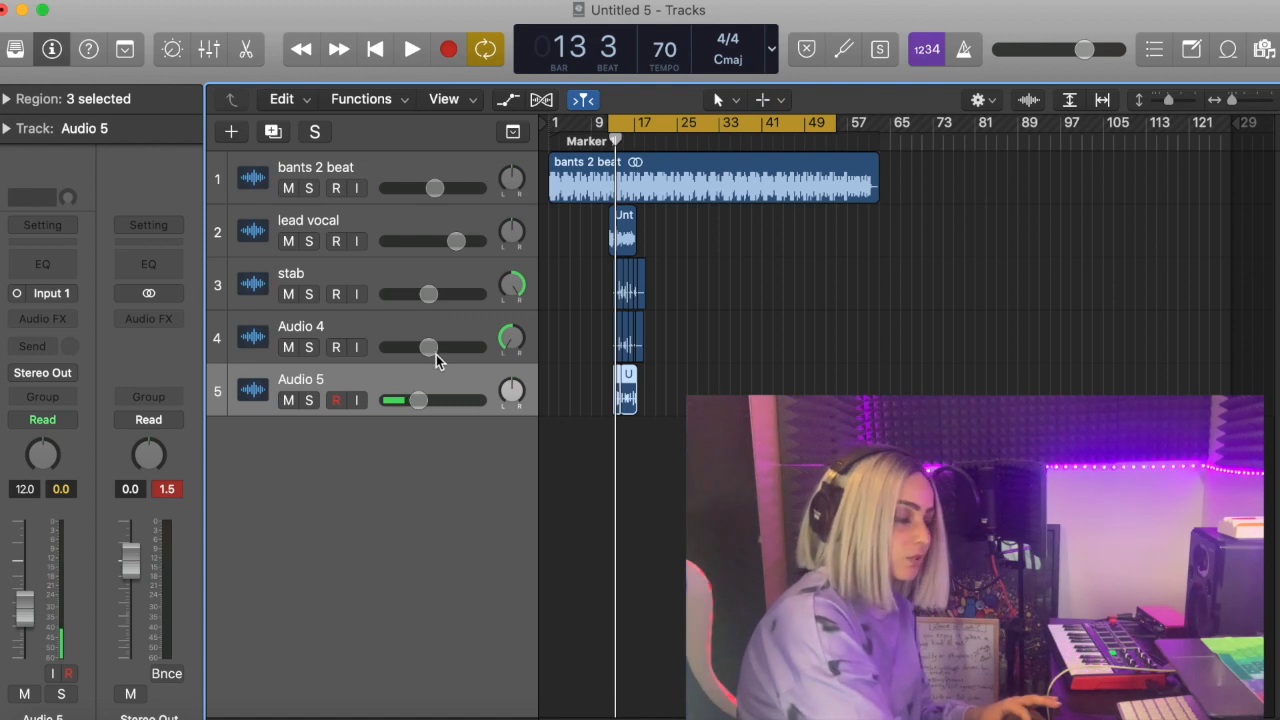
Select the lead vocal track, play the mix through to about bar 17, and raise Audio 5's volume slightly during playback.
click(444, 226)
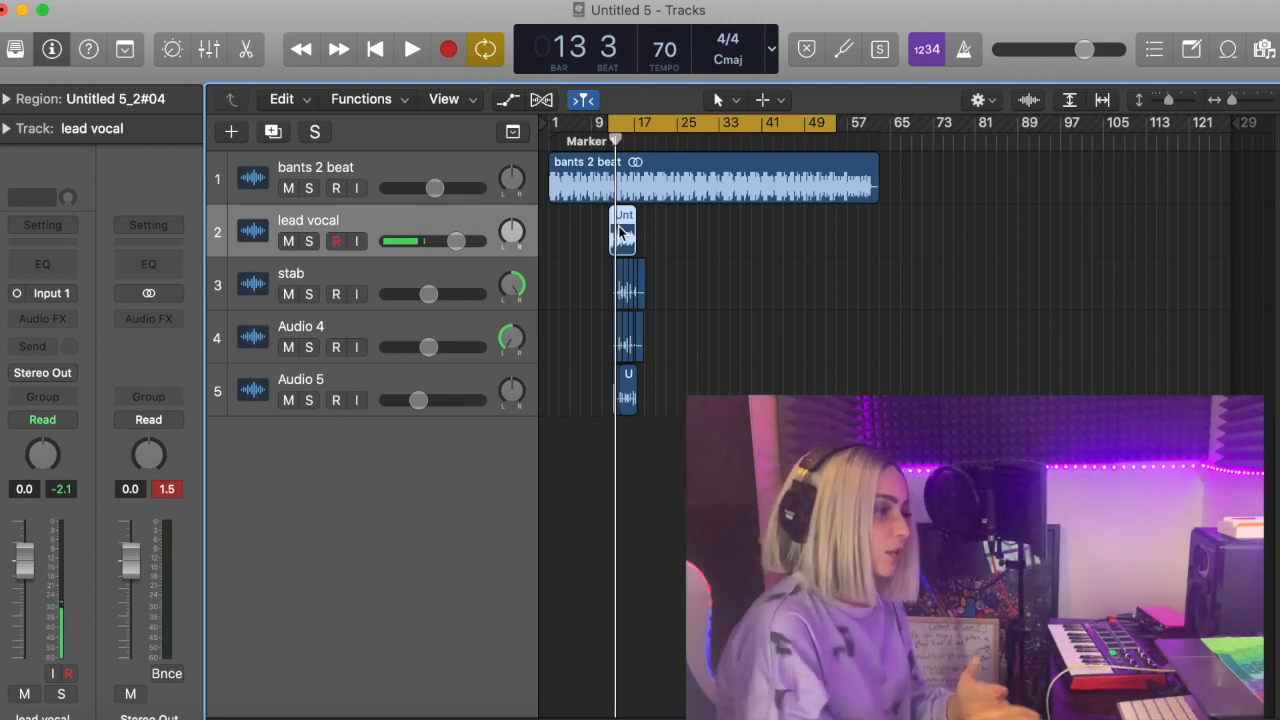
key(space)
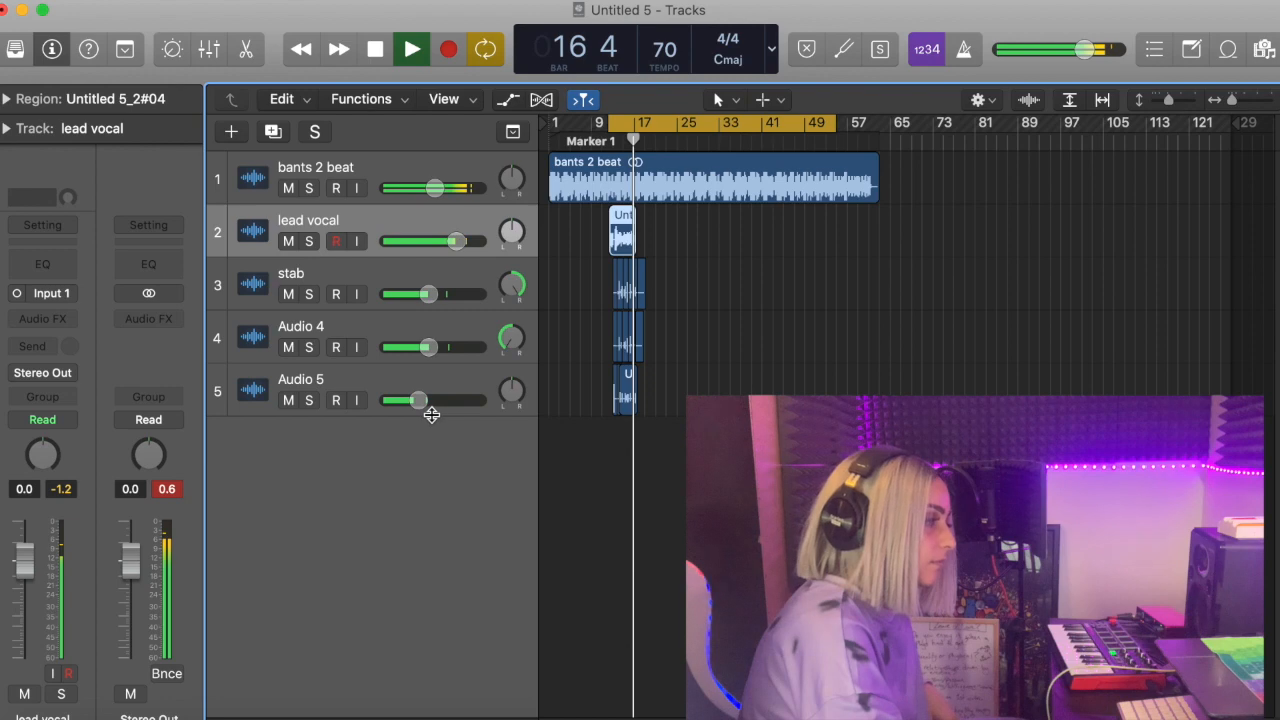
drag(423, 401, 431, 401)
key(space)
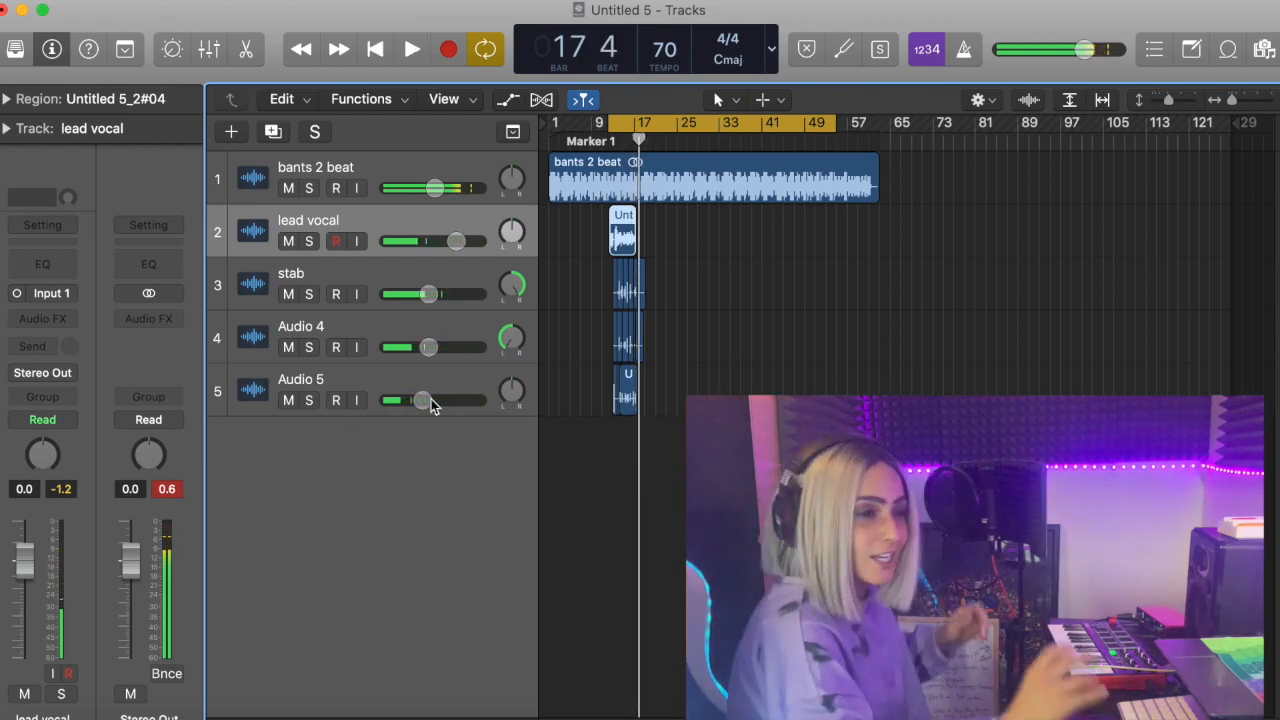